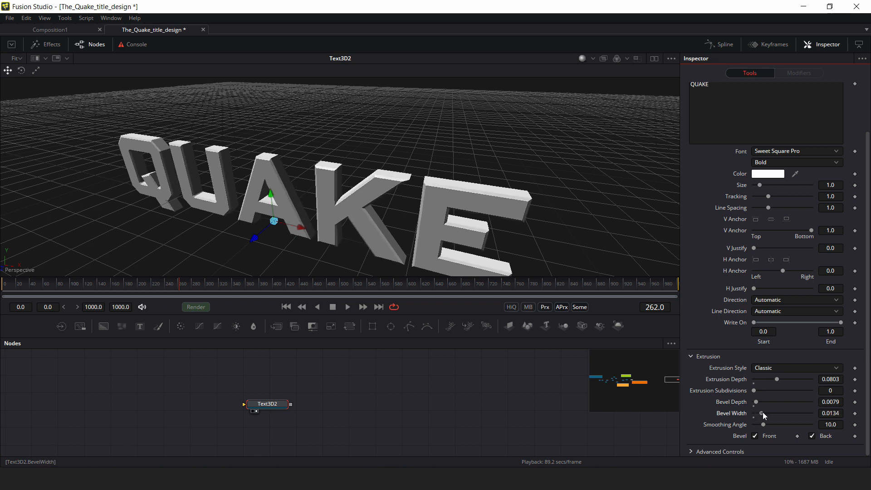
Reposition the Text3D2 node in the graph and add a Replace Material 3D node after it
left_click_drag(315, 226, 358, 217)
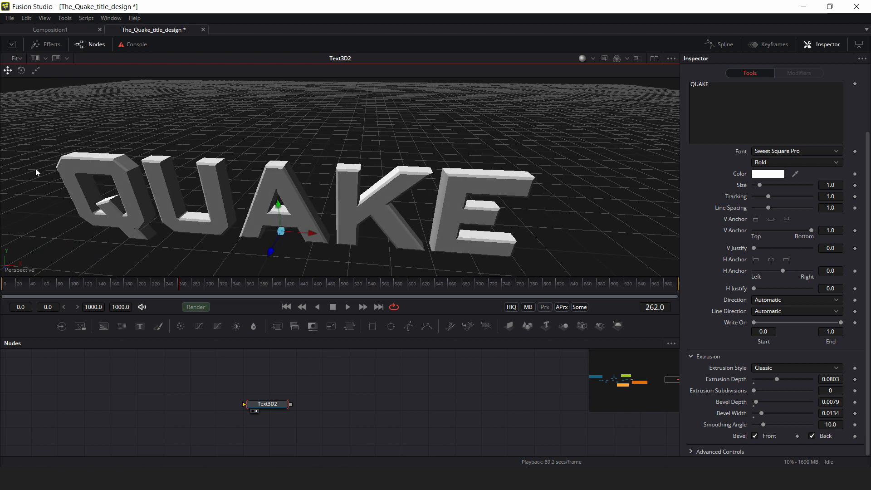
left_click_drag(478, 173, 341, 160)
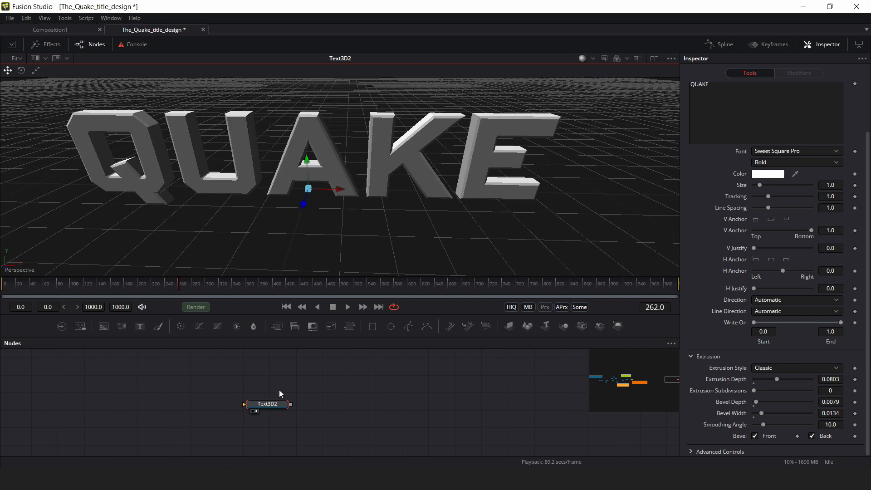
left_click_drag(344, 384, 327, 394)
key("shift+space")
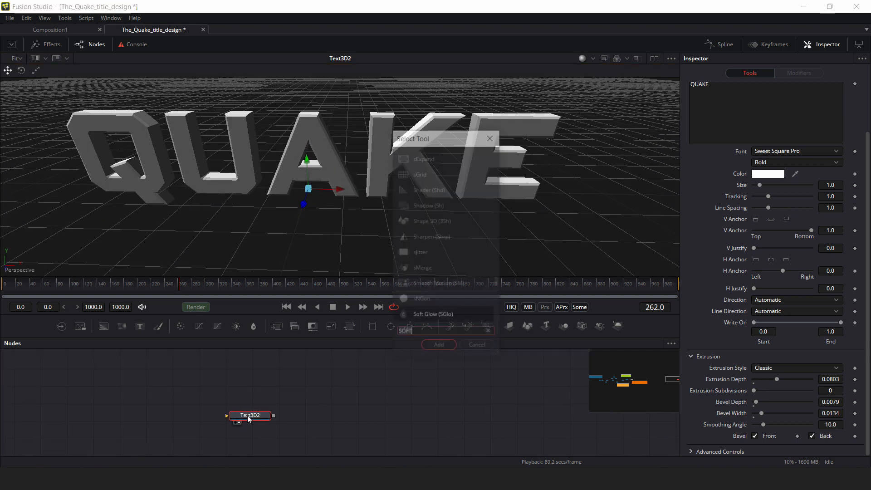
type("REA")
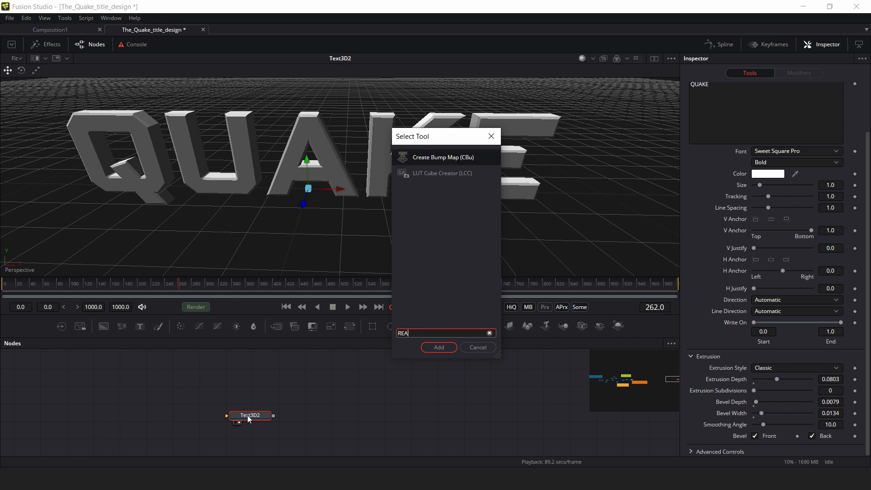
key("ctrl+a")
type("repl")
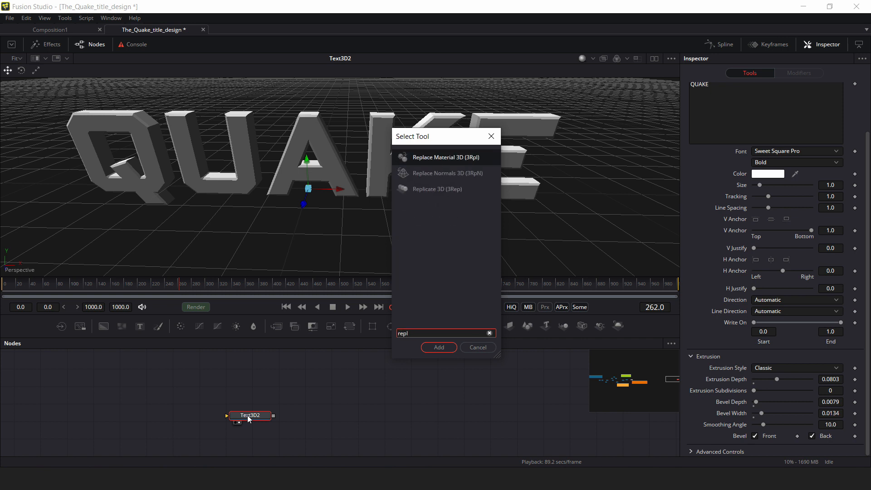
key("Return")
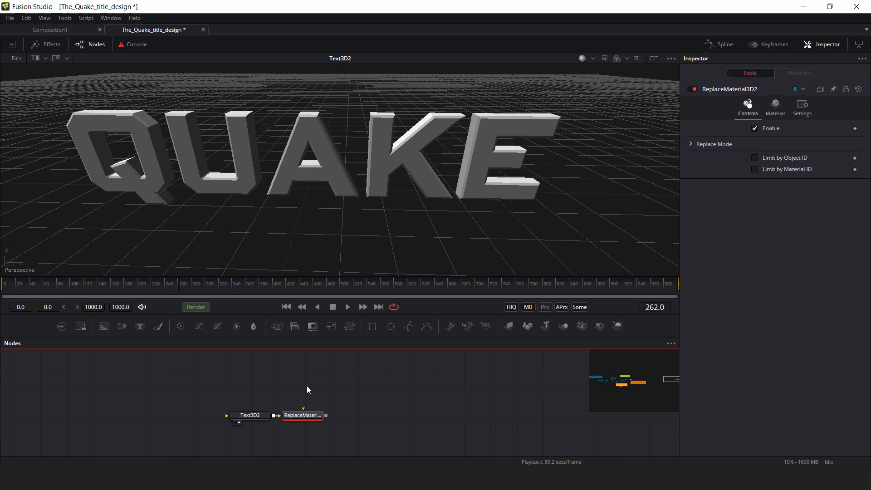
key("shift+space")
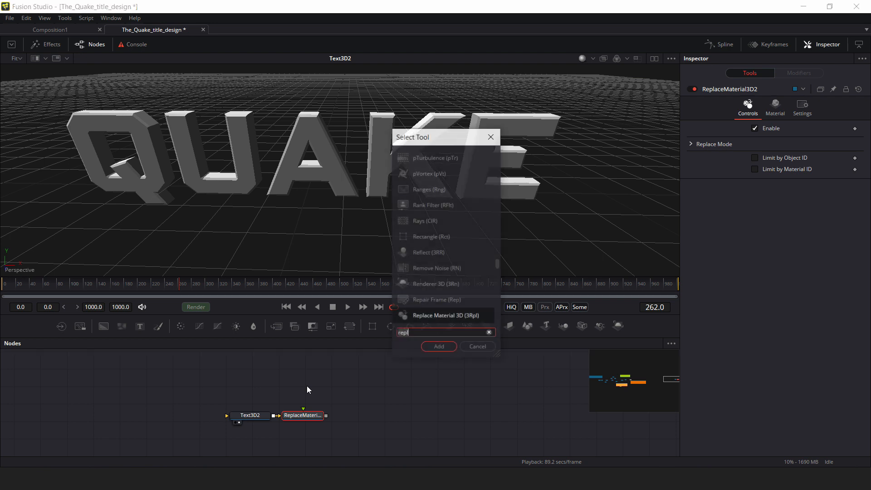
key("Escape")
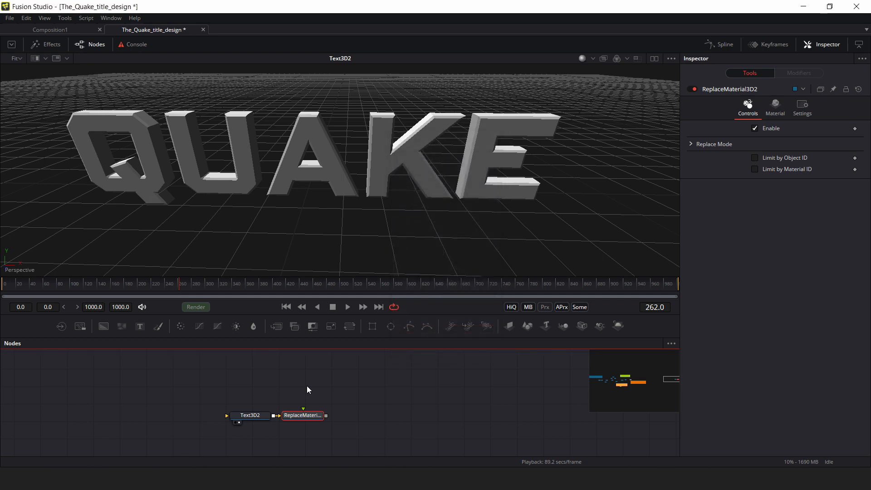
key("shift+space")
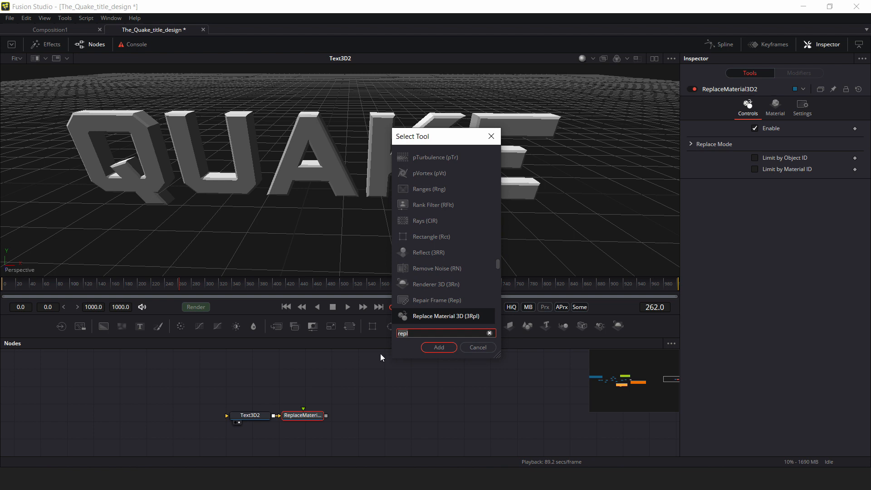
left_click(477, 349)
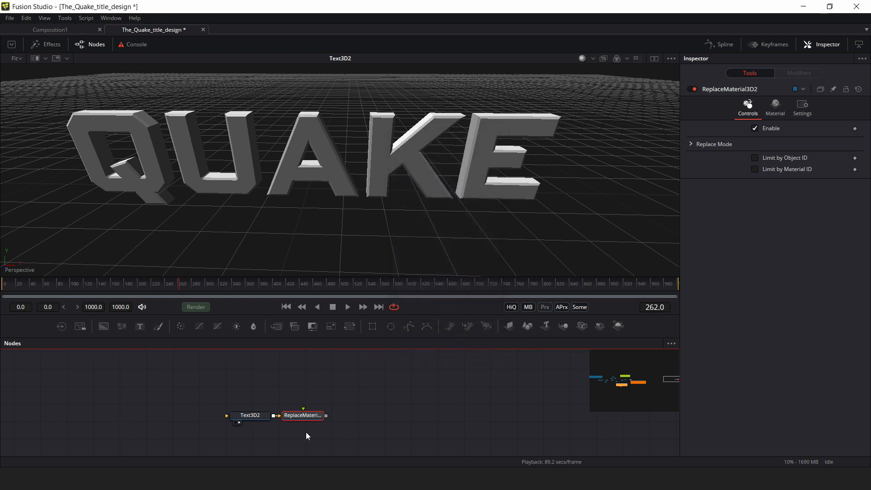
Add an unconnected CookTorrance material node above the Replace Material node and show it in the viewer
left_click(292, 422)
left_click(303, 374)
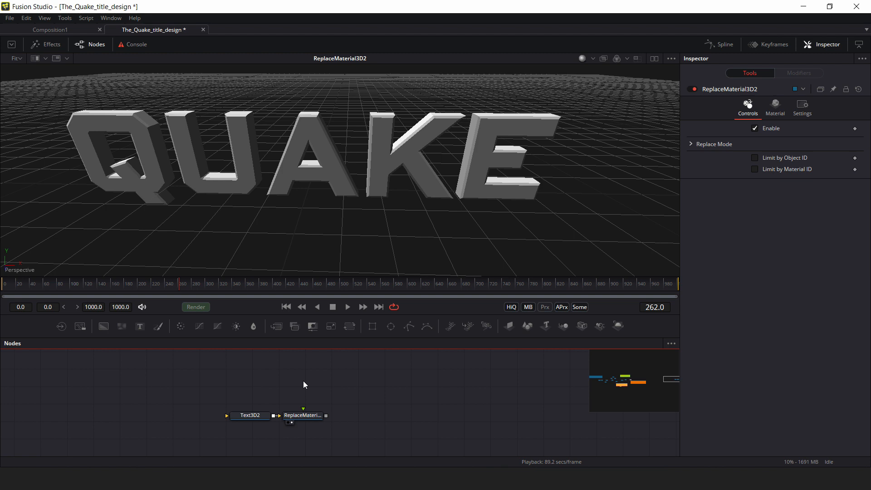
key("ctrl+space")
type("repl")
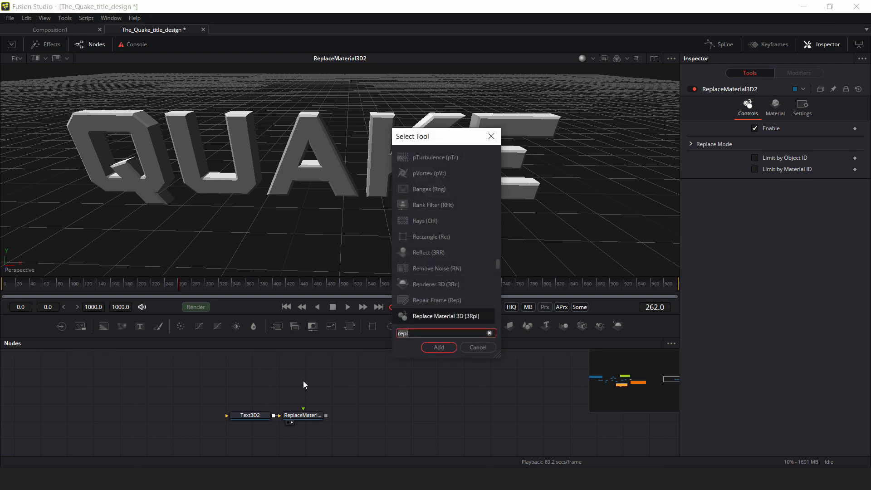
key("BackSpace")
key("BackSpace")
key("BackSpace")
key("BackSpace")
type("coo")
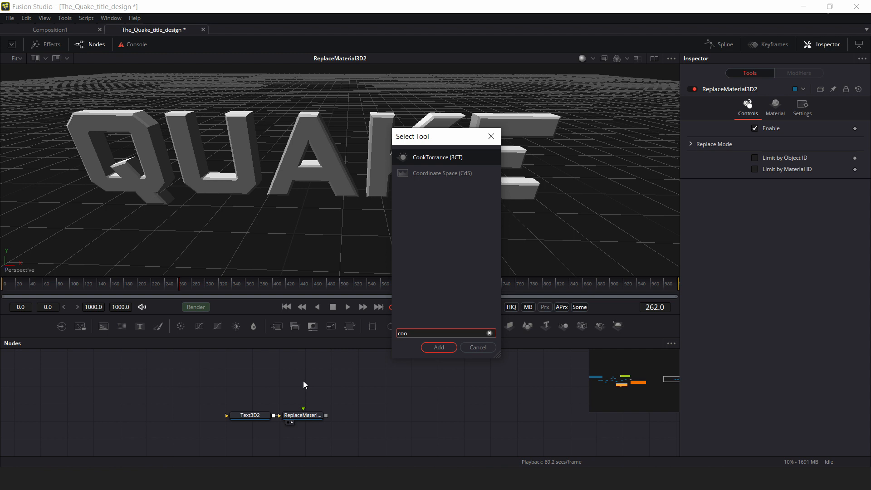
key("Return")
scroll(231, 376, "up", 2)
scroll(230, 381, "down", 2)
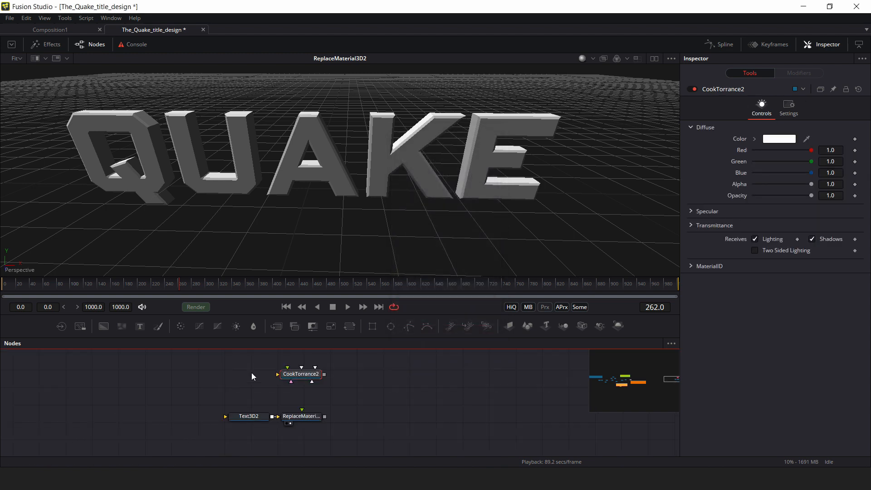
left_click_drag(302, 375, 353, 221)
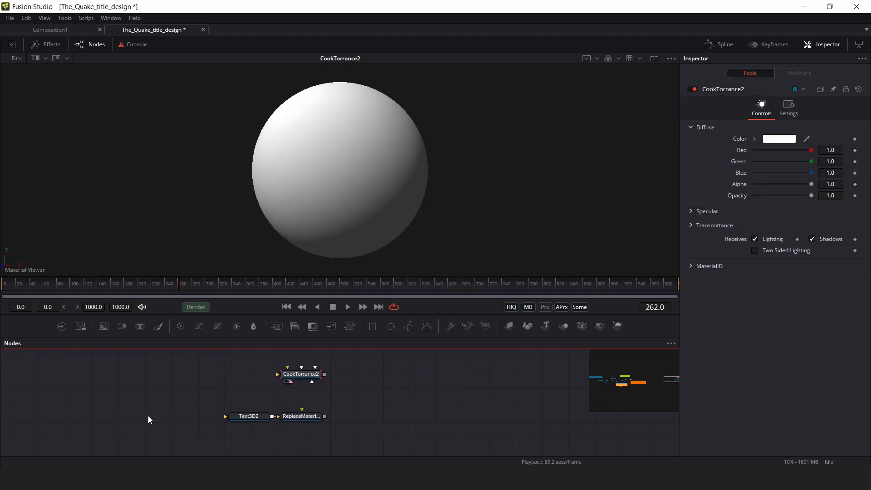
Switch to the browser to view the cracked drought-soil photo on Unsplash, and return to Fusion Studio
left_click(152, 476)
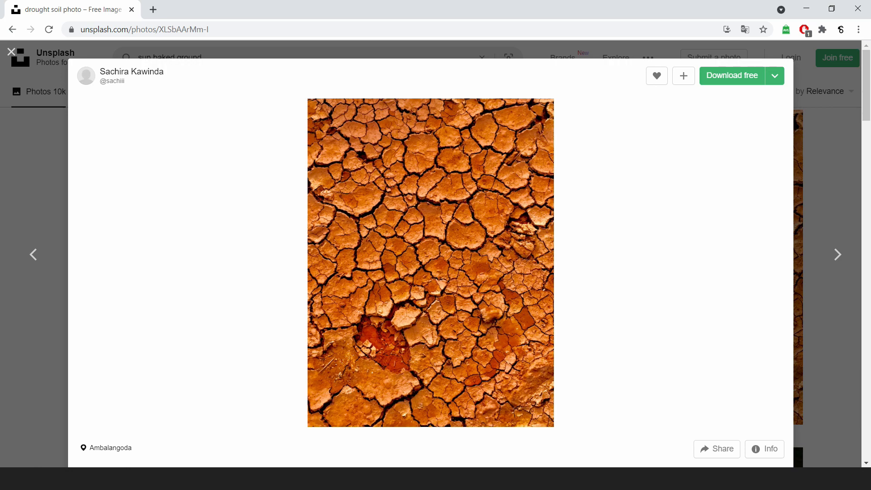
left_click(313, 478)
Copy the SUN_BAKED_GROUND image loader from the existing material setup and paste it beside the CookTorrance2 node
scroll(416, 409, "down", 5)
scroll(67, 392, "up", 5)
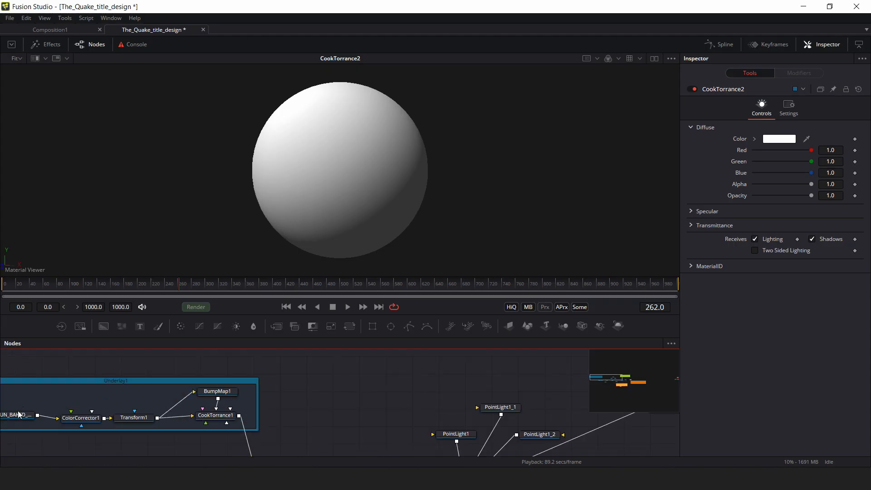
left_click_drag(277, 405, 282, 378)
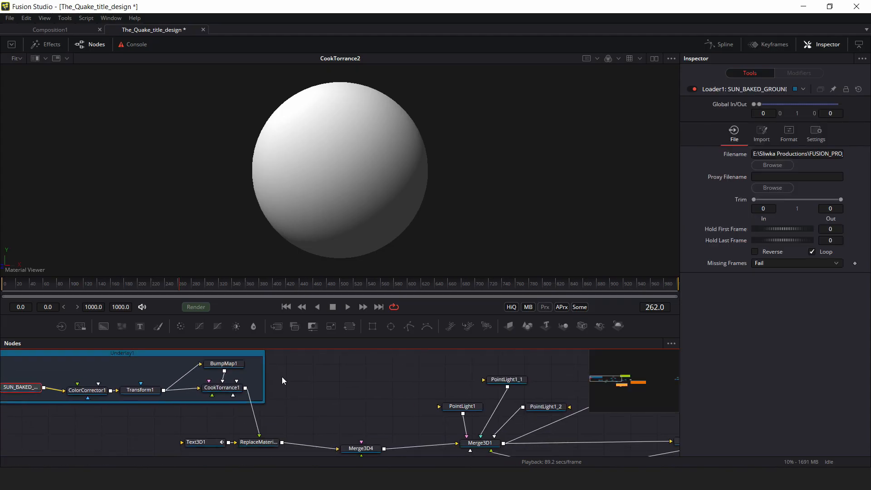
scroll(78, 414, "down", 5)
scroll(393, 420, "up", 5)
scroll(351, 386, "up", 1)
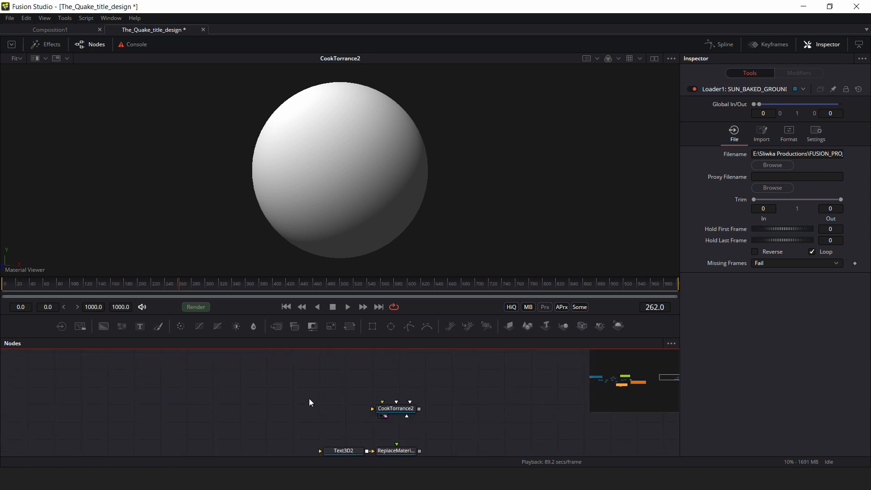
key("ctrl+v")
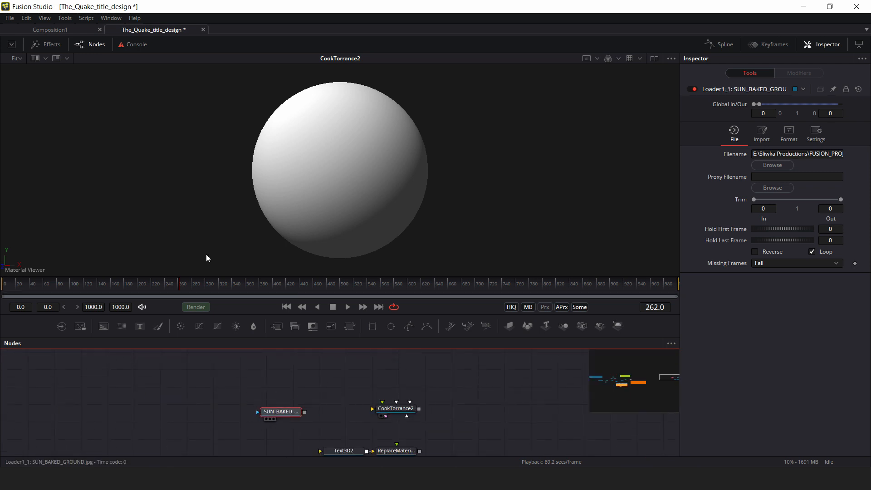
Split the display into two viewers, with the copied SUN_BAKED_GROUND loader in the first and CookTorrance2 in the second
key("1")
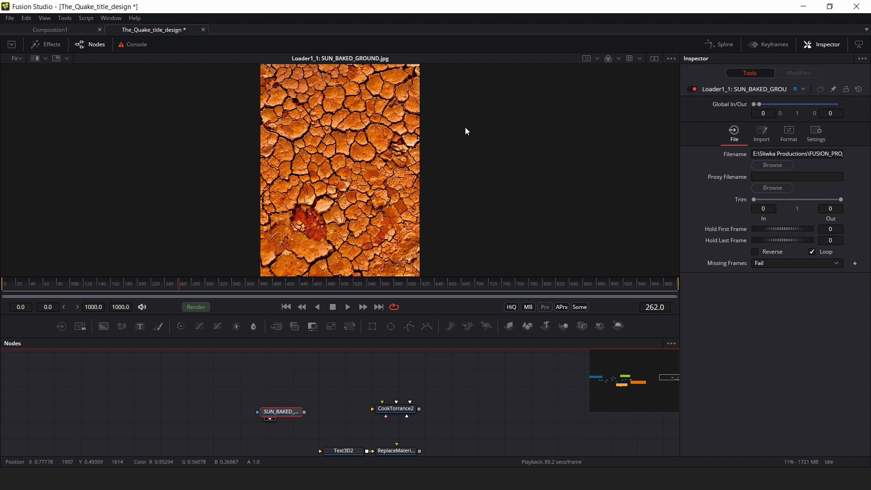
left_click(655, 59)
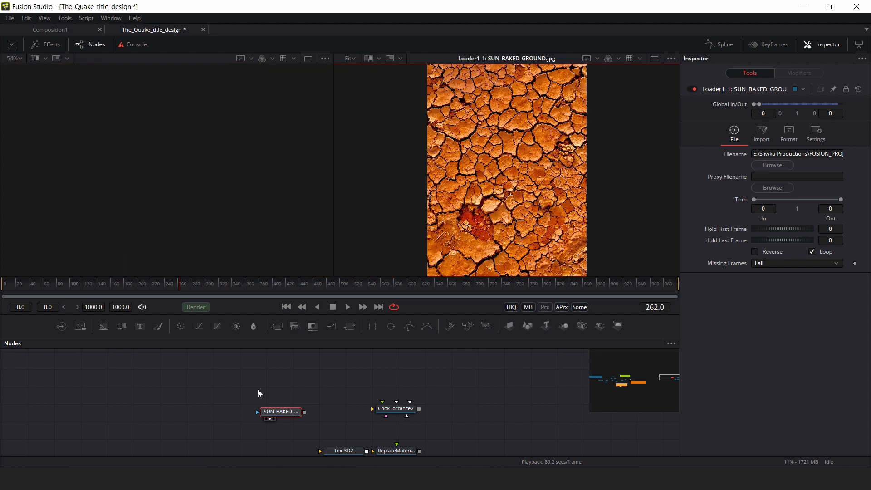
key("1")
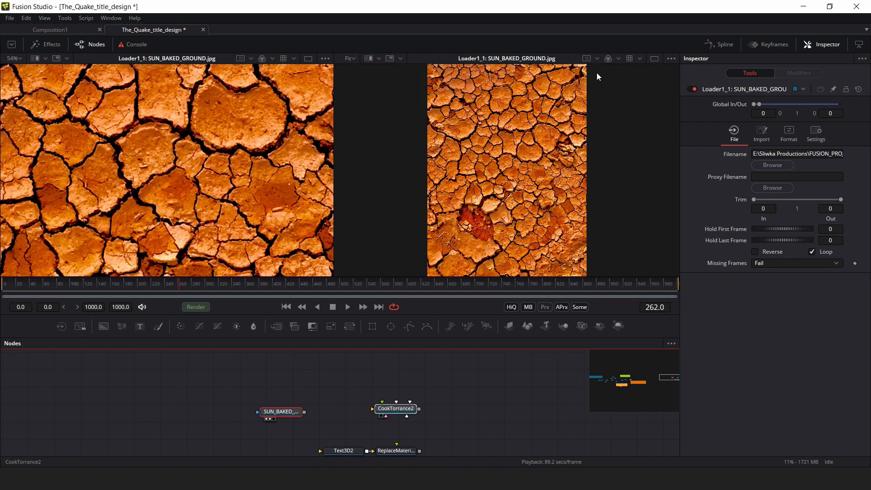
key("2")
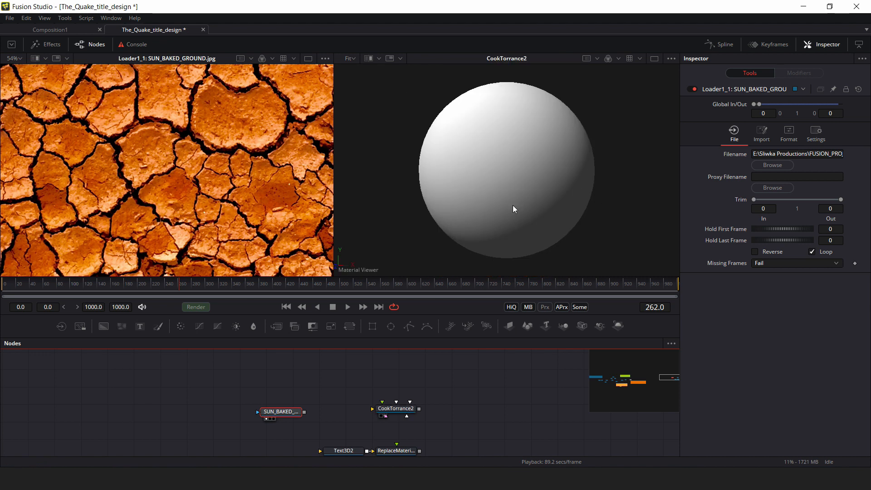
Connect the SUN_BAKED_GROUND loader to CookTorrance2's diffuse input and change the lighting angle on the material preview sphere
left_click_drag(304, 411, 395, 409)
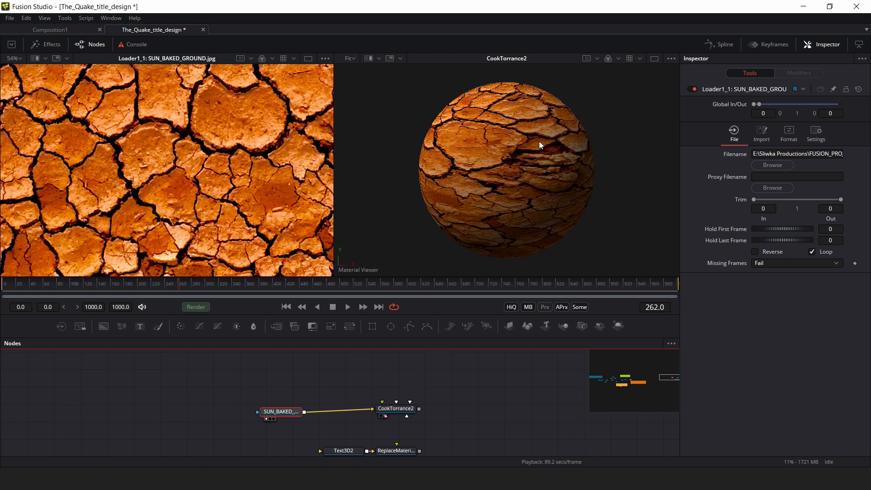
left_click_drag(523, 141, 476, 182)
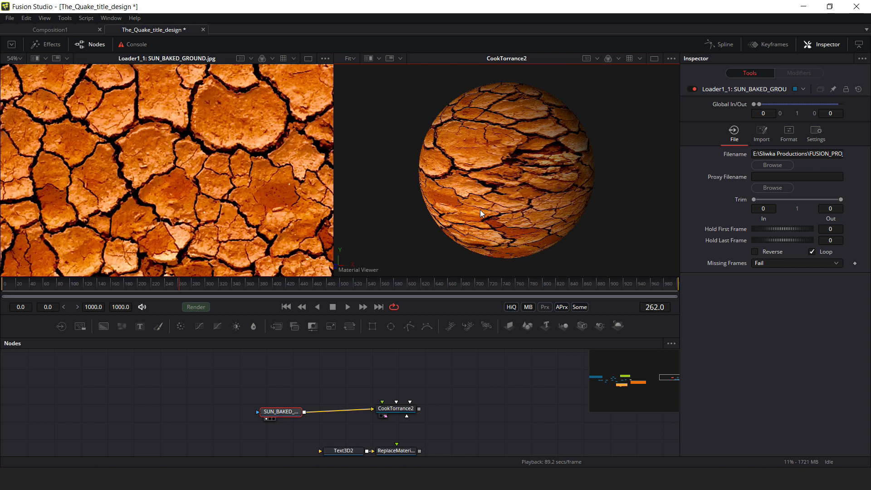
Add a BumpMap node above CookTorrance2, feed the SUN_BAKED_GROUND loader into it, and show it in the first viewer
left_click(349, 375)
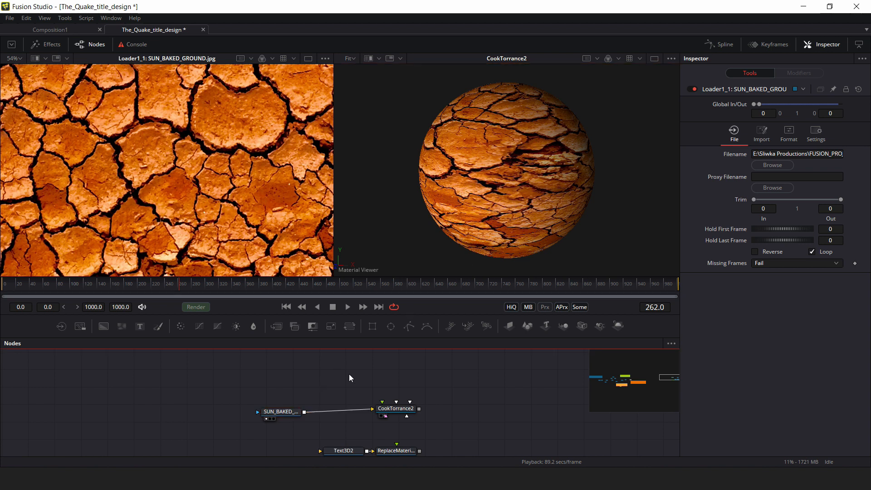
key("shift+space")
type("bu")
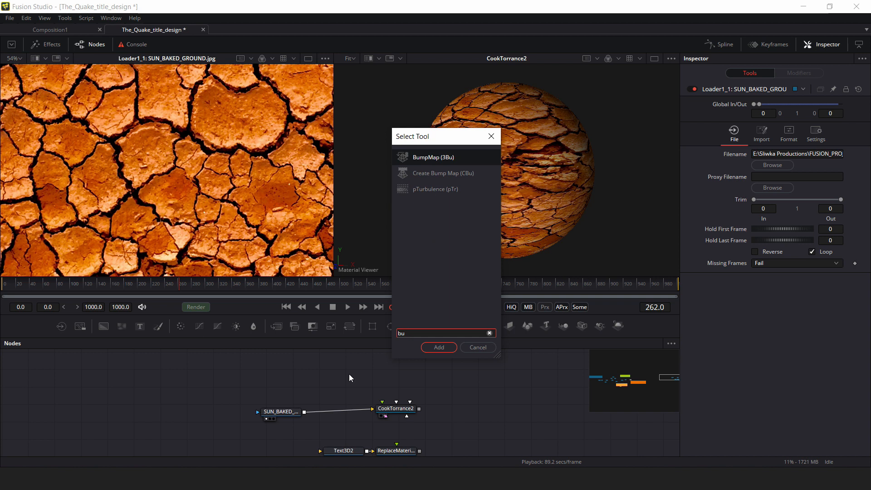
key("Return")
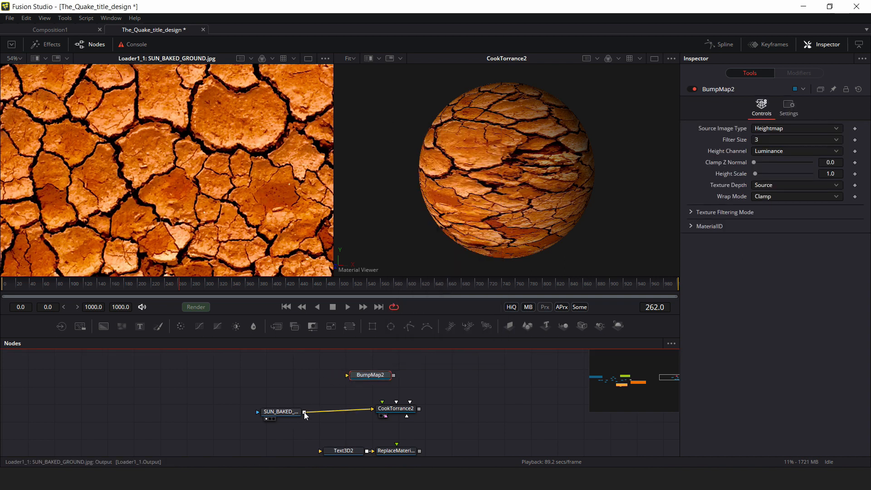
left_click_drag(304, 412, 358, 376)
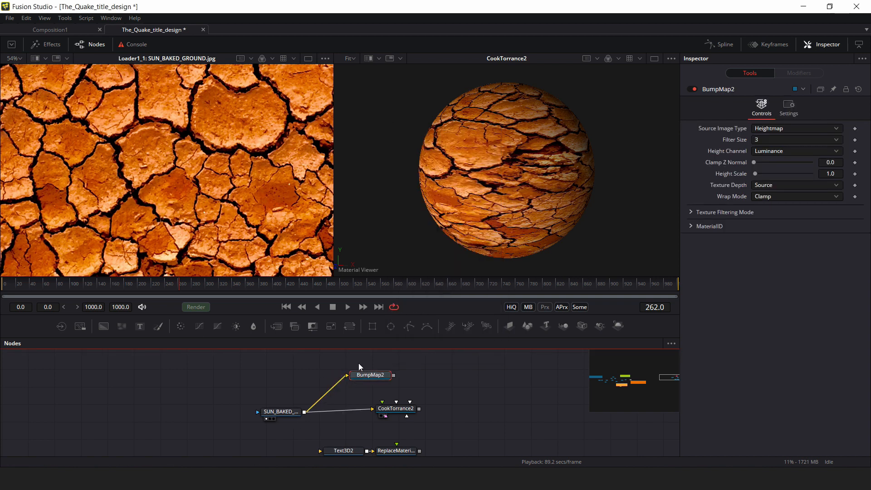
left_click_drag(364, 375, 200, 214)
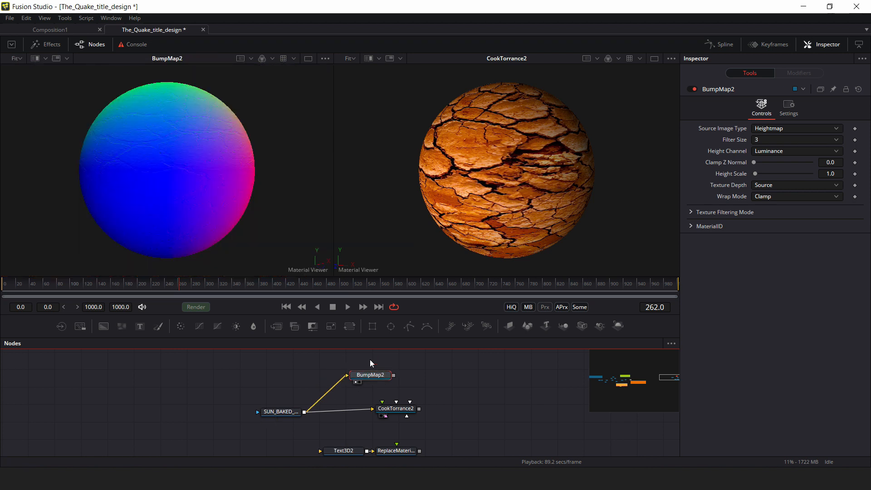
Set the BumpMap2 node's Source Image Type to Bumpmap and place the node directly above CookTorrance2
left_click(766, 129)
left_click(766, 130)
left_click(767, 128)
left_click(753, 132)
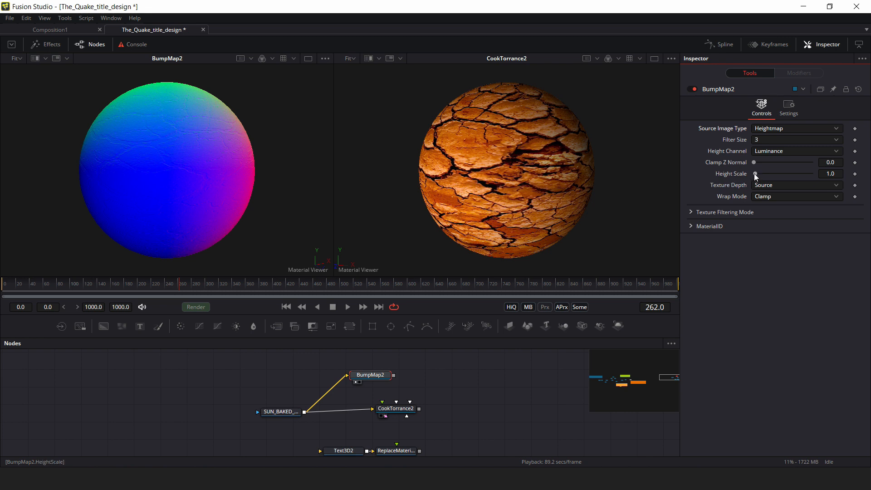
left_click(763, 128)
left_click(771, 138)
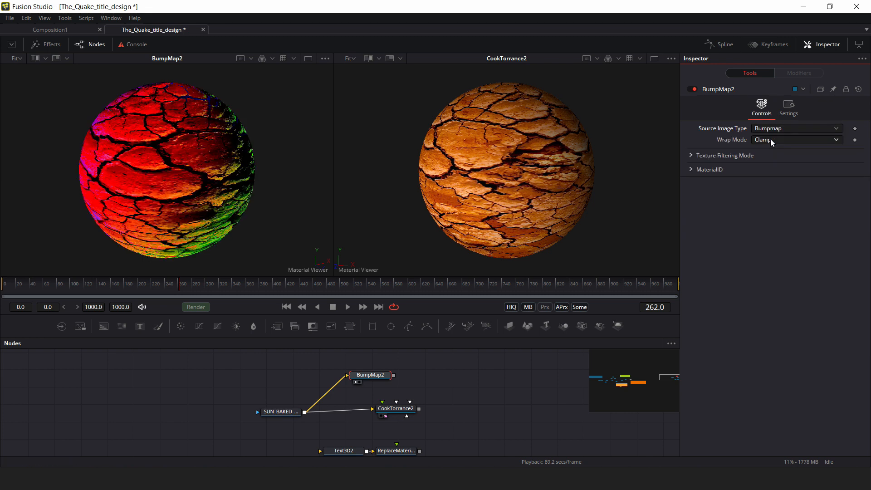
left_click_drag(387, 378, 410, 375)
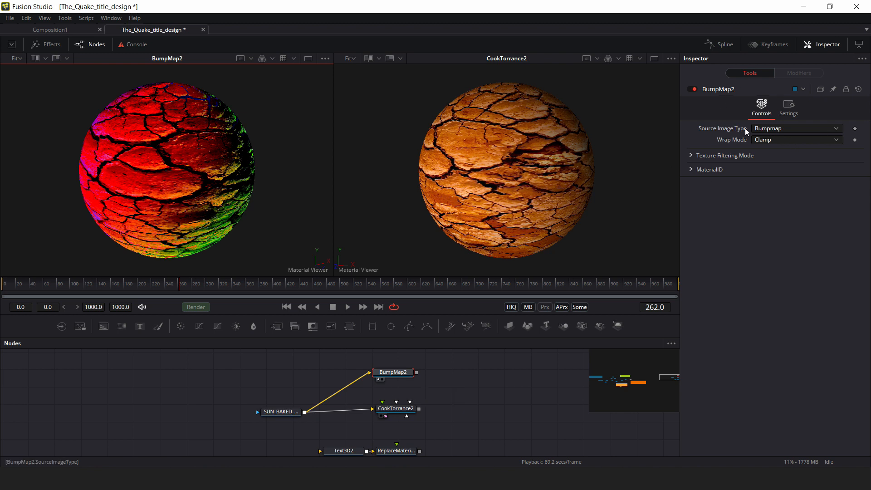
Add a CreateBumpMap node fed by the SUN_BAKED_GROUND loader beside BumpMap2 and show it in the first viewer
left_click(344, 367)
key("shift+space")
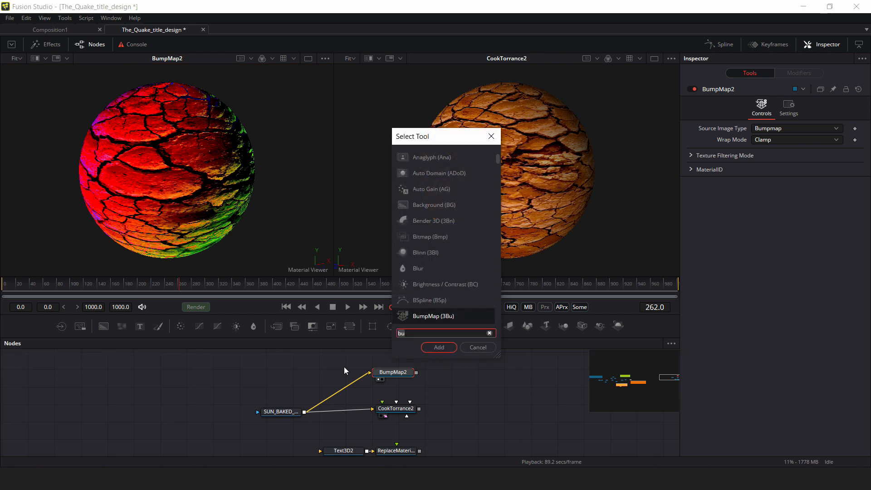
type("by")
key("BackSpace")
type("um")
key("Down")
key("Return")
left_click_drag(440, 375, 317, 373)
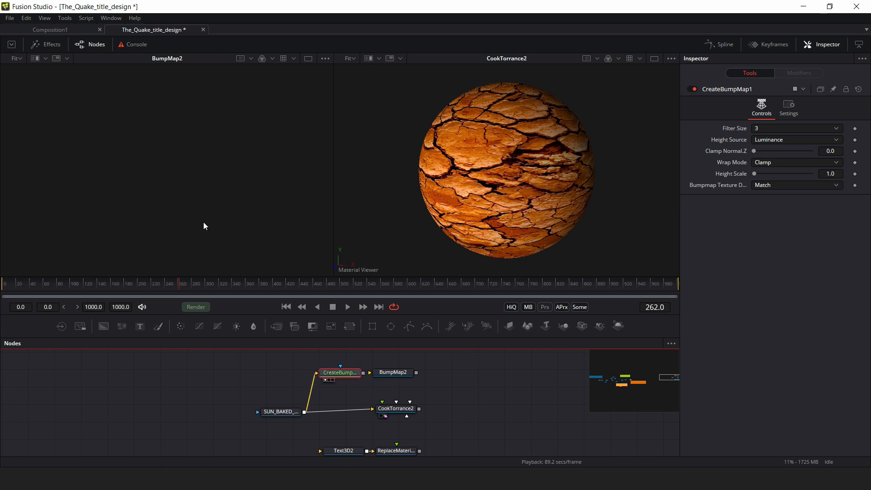
left_click(327, 379)
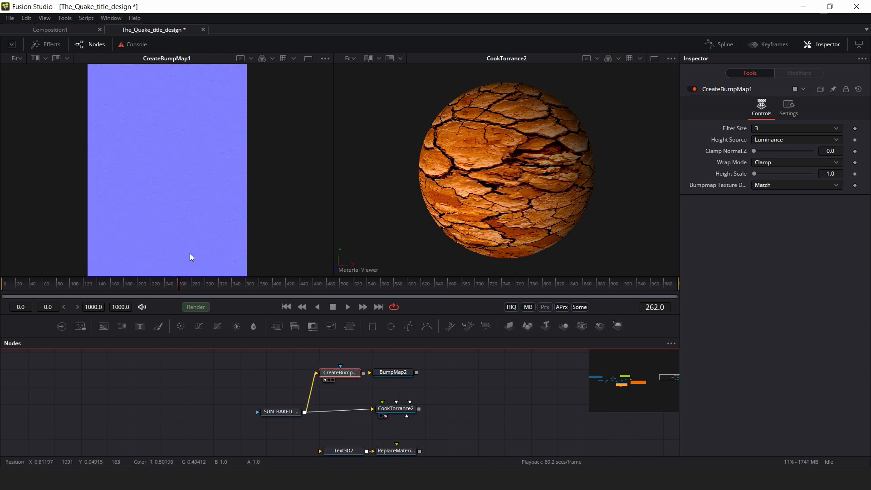
scroll(158, 153, "up", 2)
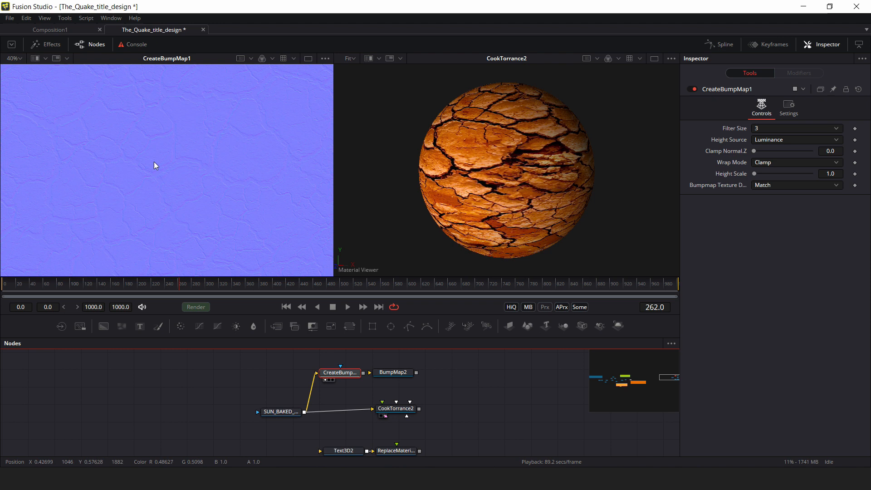
scroll(154, 165, "down", 3)
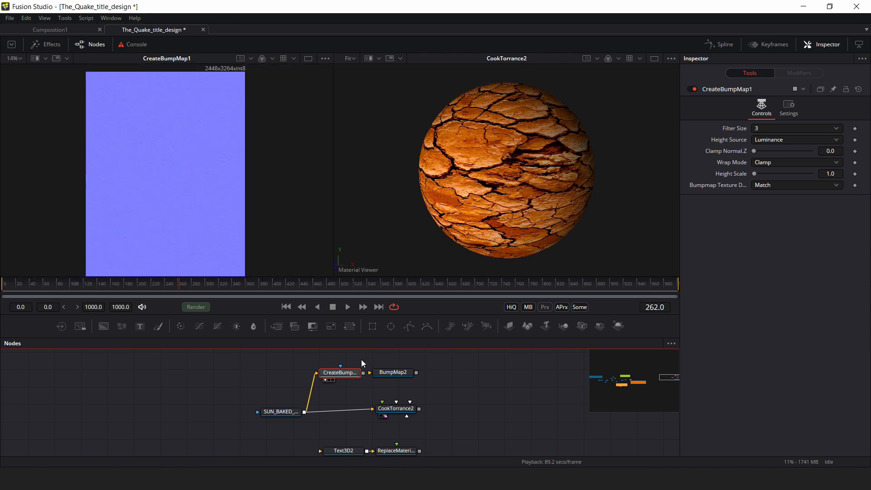
Connect CreateBumpMap1 to BumpMap2's input and show BumpMap2 in the first viewer
left_click_drag(363, 376, 396, 376)
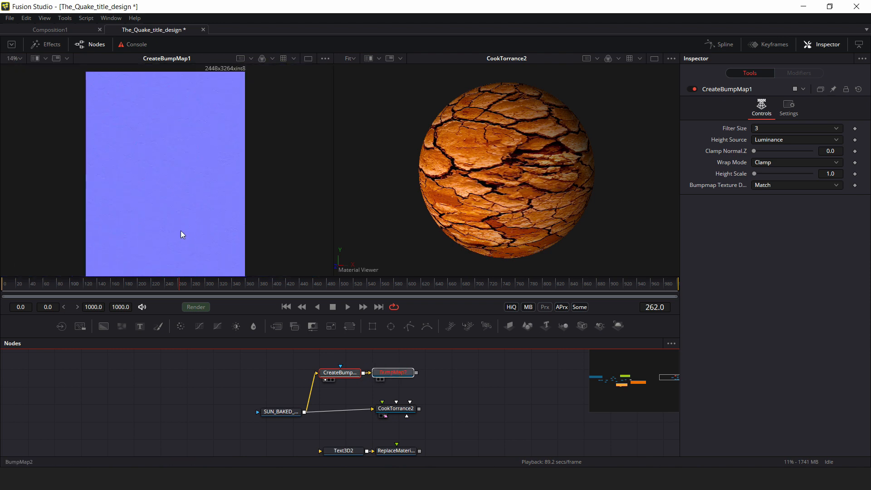
key("1")
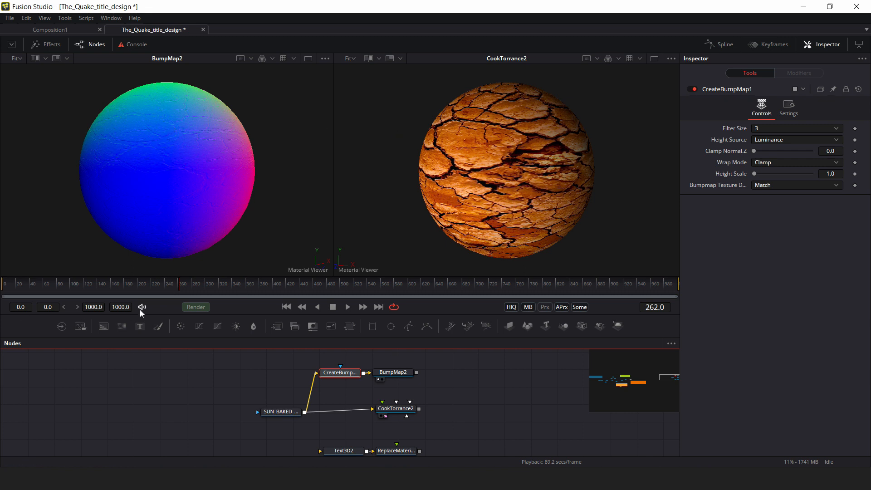
left_click(390, 373)
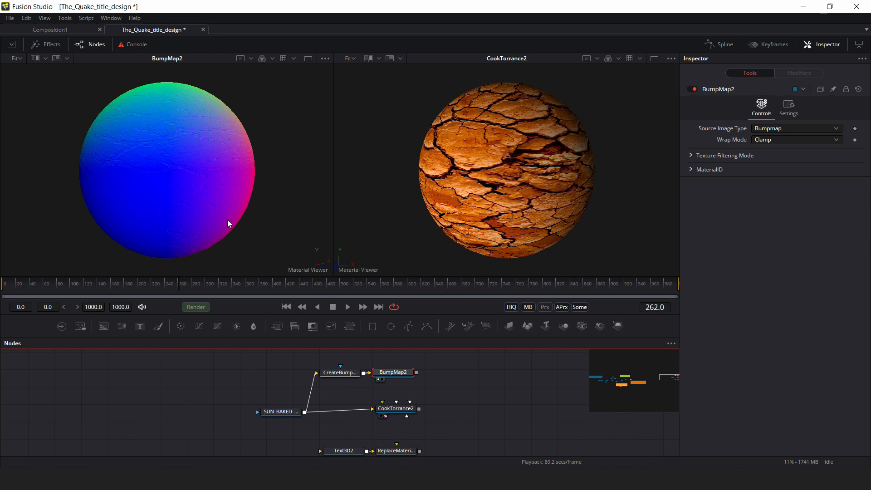
left_click(206, 172)
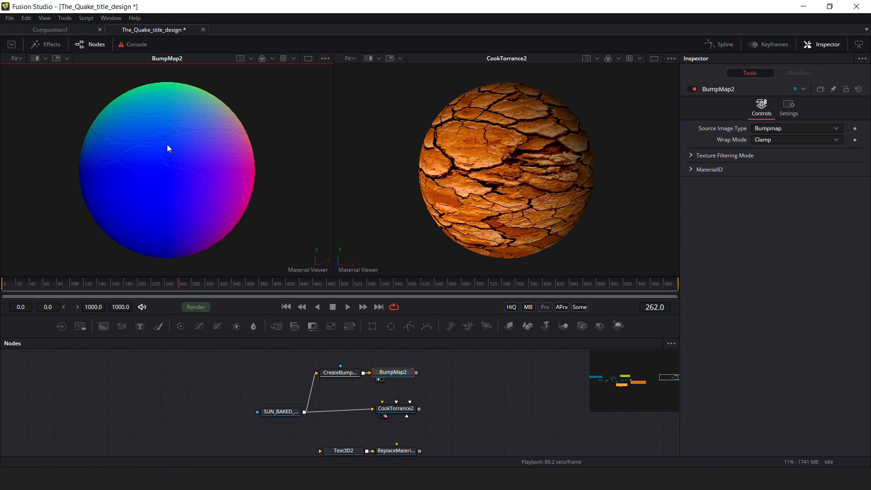
Insert a Brightness / Contrast node directly after the SUN_BAKED_GROUND loader and set its Gain to 0.97
mouse_move(282, 413)
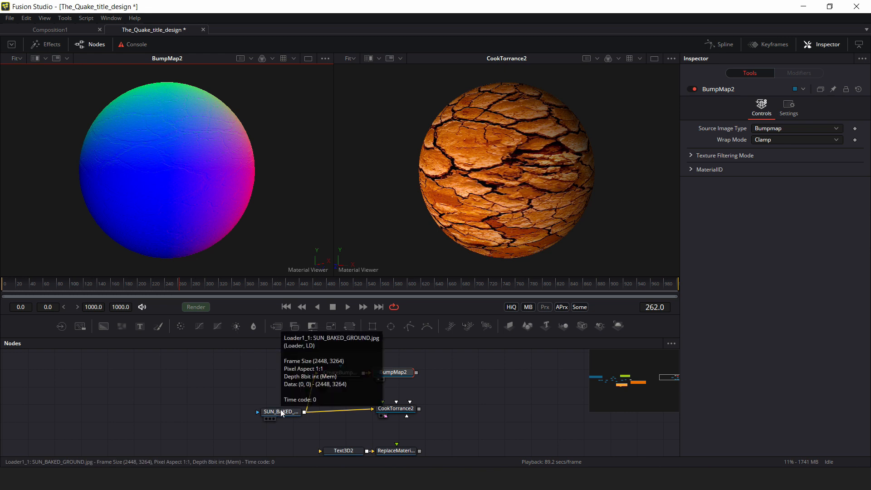
left_click_drag(281, 413, 226, 409)
key("shift+space")
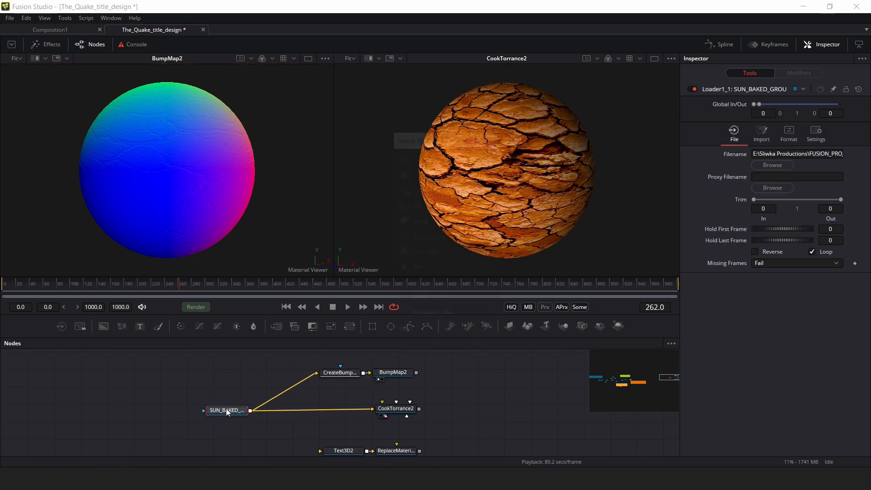
type("bum")
type("bri")
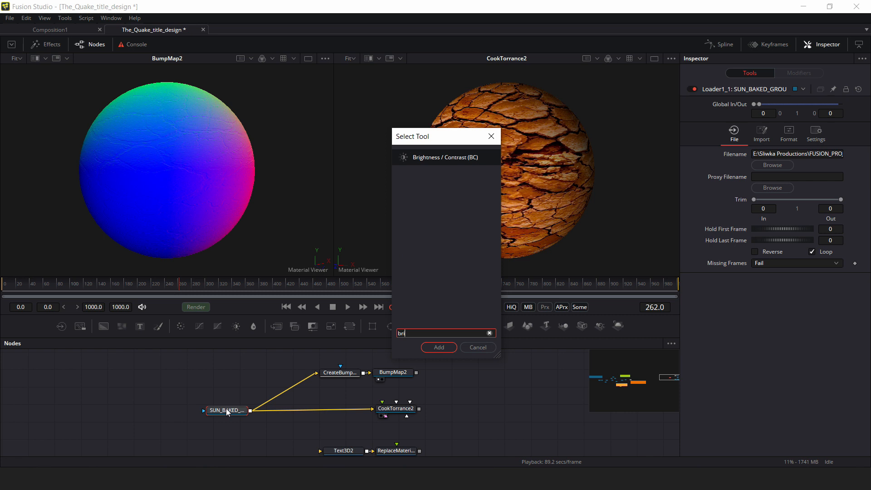
key("Return")
mouse_move(783, 139)
left_mouse_down()
mouse_move(797, 140)
mouse_move(783, 140)
left_mouse_up()
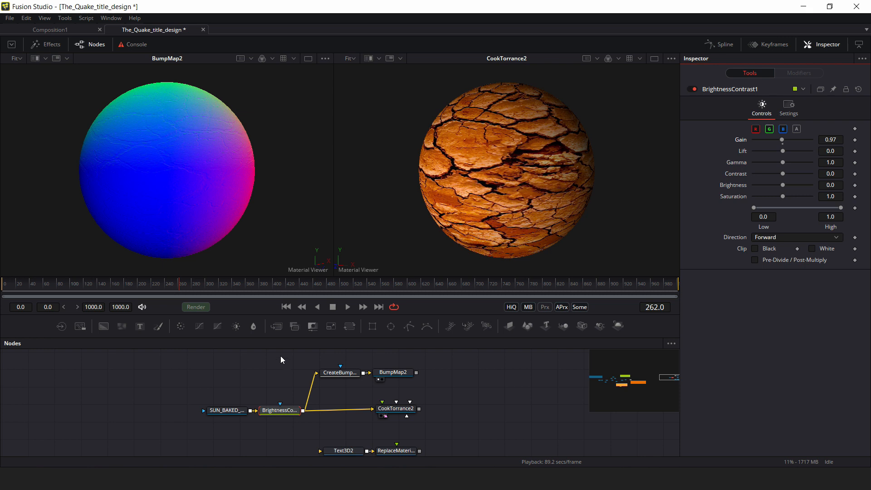
Delete the CreateBumpMap1 and BrightnessContrast1 nodes
left_click_drag(279, 356, 339, 433)
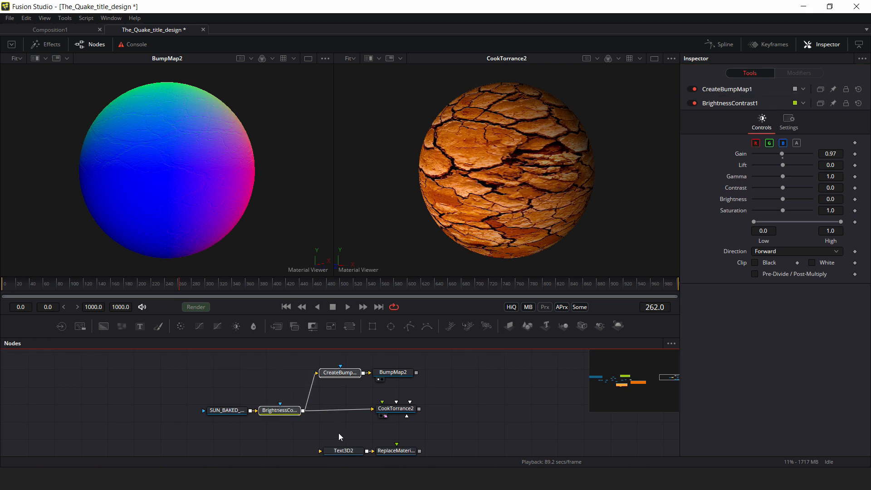
key("Delete")
Set BumpMap2's Source Image Type to Heightmap and its Height Scale to 3.15
mouse_move(391, 373)
left_mouse_down()
mouse_move(342, 373)
mouse_move(382, 373)
left_mouse_up()
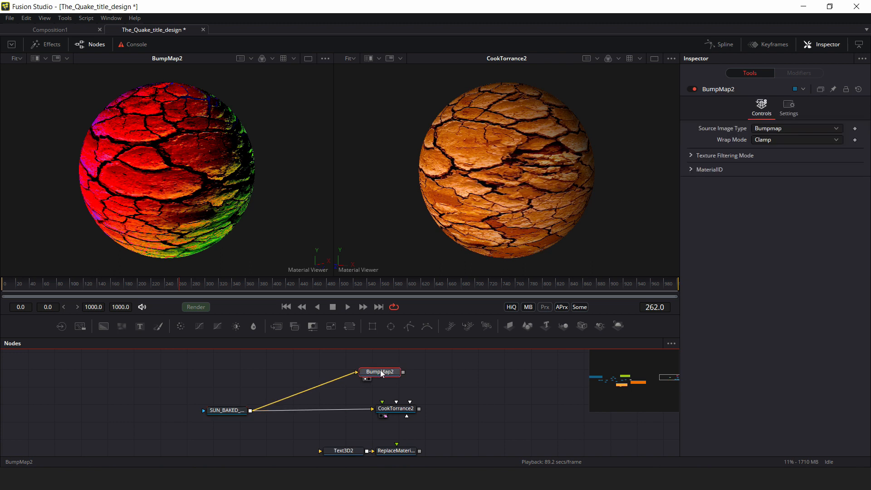
left_click(768, 129)
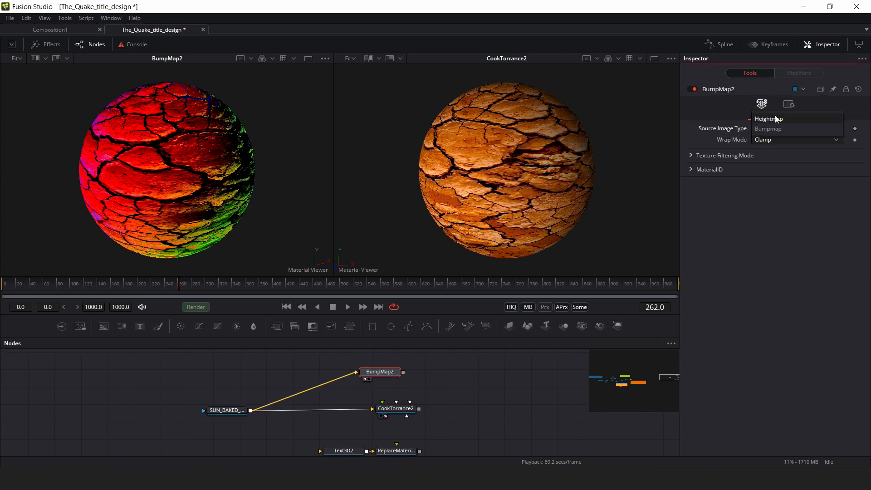
left_click(775, 117)
left_click_drag(757, 174, 758, 174)
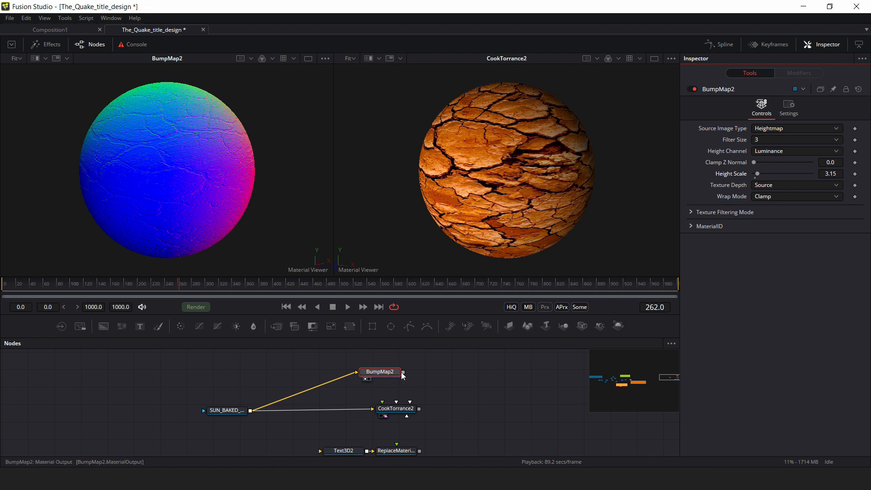
Connect BumpMap2 to CookTorrance2's bump map input and raise the Height Scale to 11.02
left_click_drag(404, 371, 400, 413)
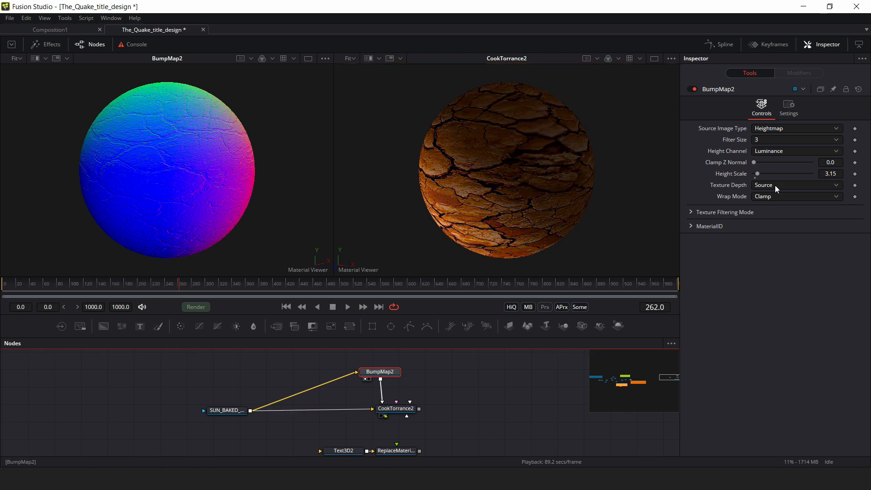
left_click_drag(769, 177, 767, 178)
Feed CookTorrance2 into ReplaceMaterial3D2's material input and show the textured title in the second viewer
left_click_drag(464, 406, 500, 207)
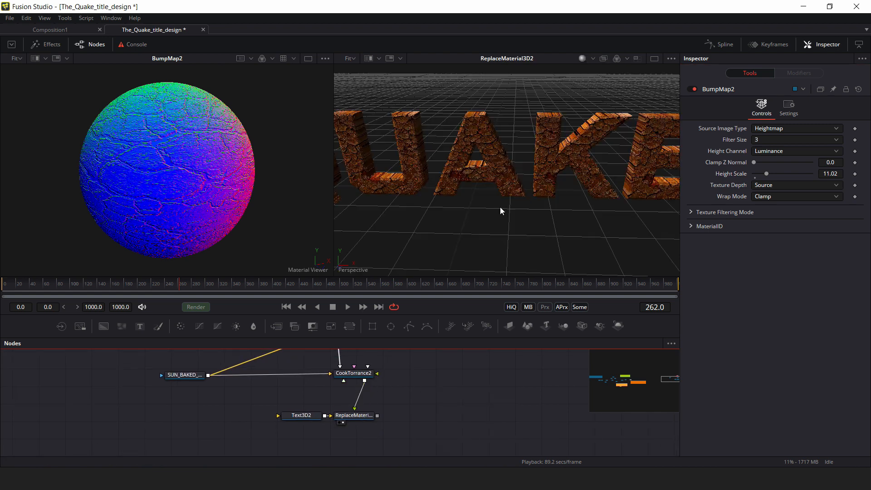
left_click_drag(438, 191, 489, 226)
left_click_drag(601, 128, 479, 180)
Turn off Use One Material in Text3D2's shading settings and inspect the letters' front faces and sides
left_click(299, 415)
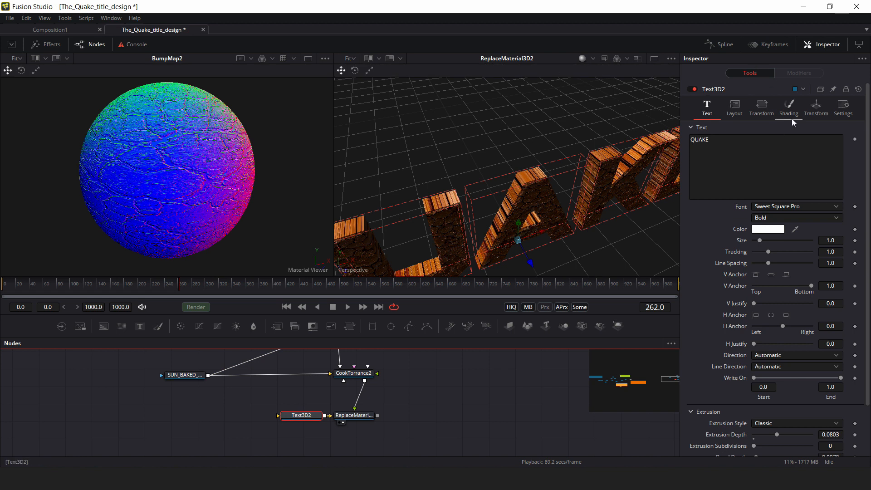
left_click(791, 118)
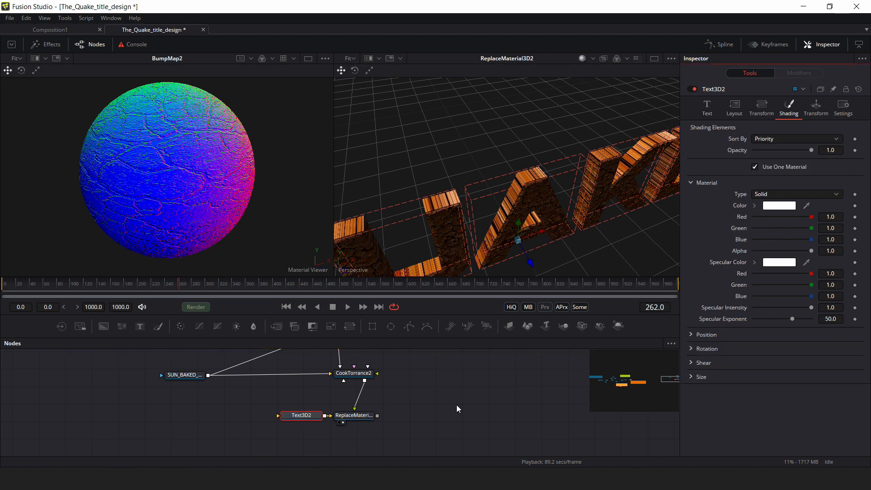
left_click_drag(303, 420, 283, 420)
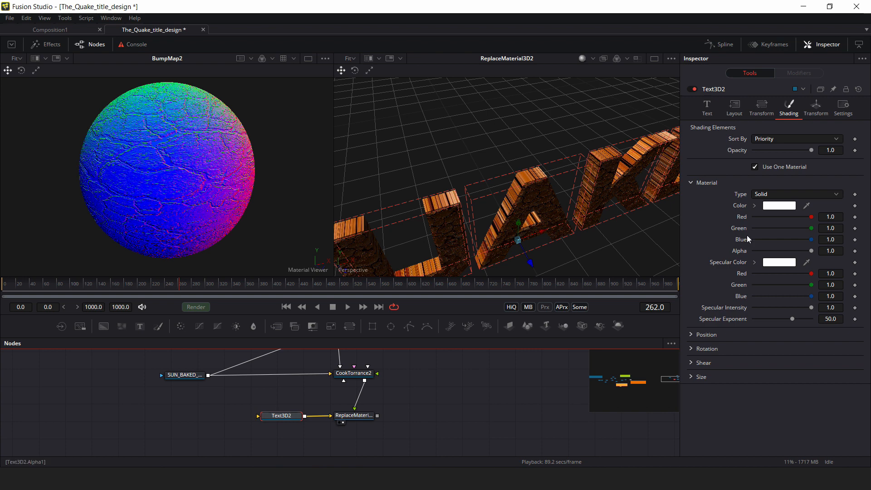
left_click(755, 167)
left_click_drag(581, 223, 386, 154)
left_click_drag(418, 239, 481, 177)
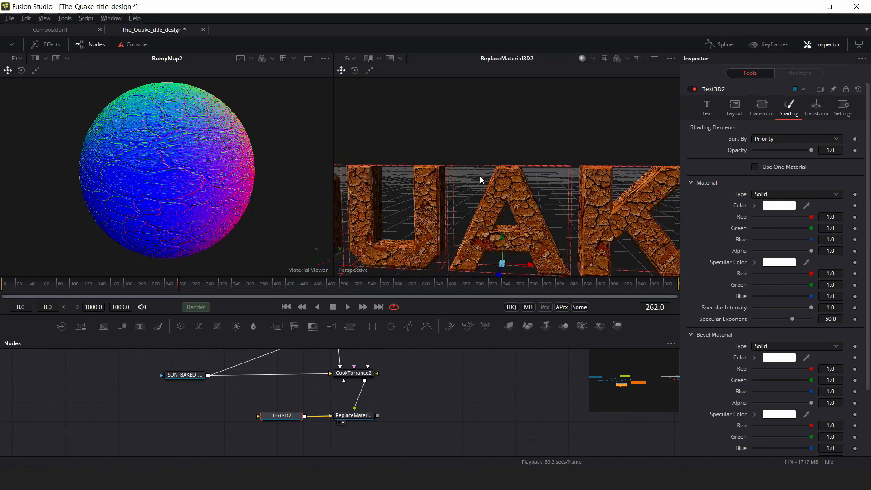
left_click_drag(507, 225, 469, 194)
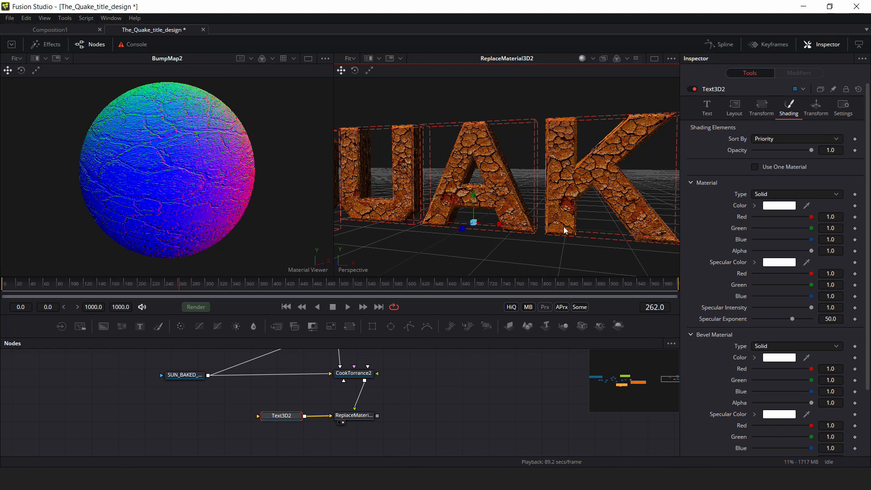
Insert a Transform node directly after the SUN_BAKED_GROUND loader, ahead of both the bump map and the material
left_click(188, 376)
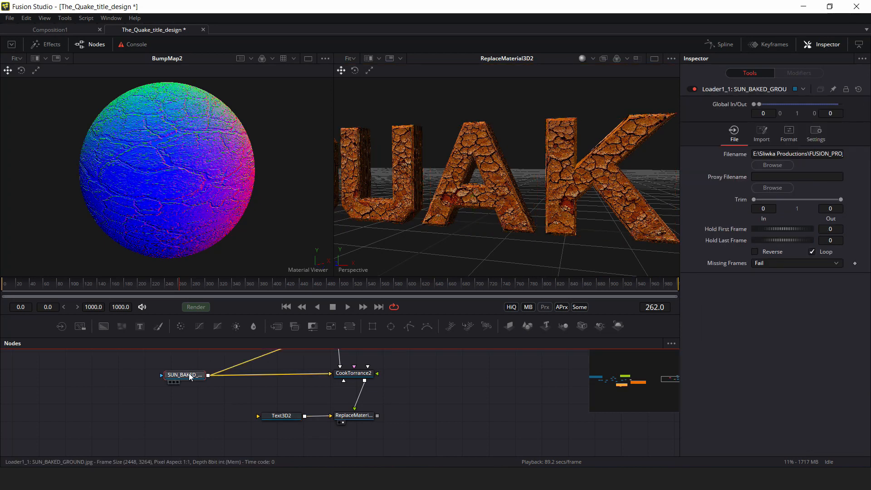
key("shift+space")
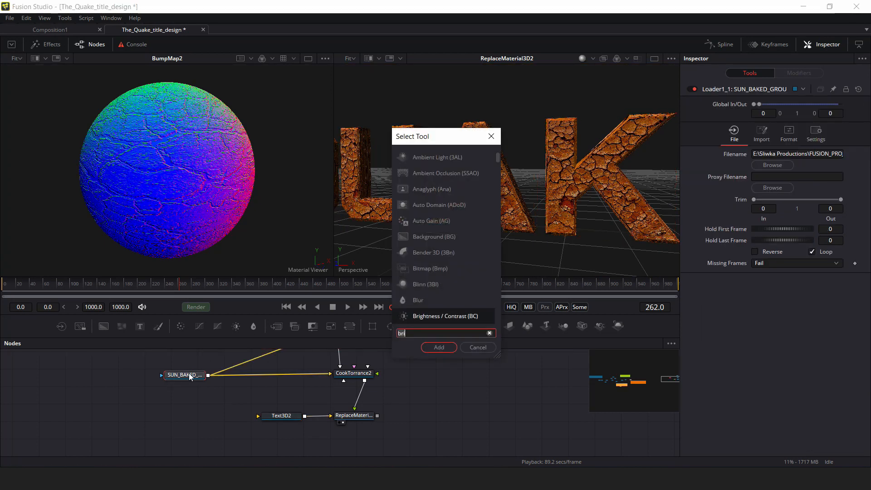
type("xf")
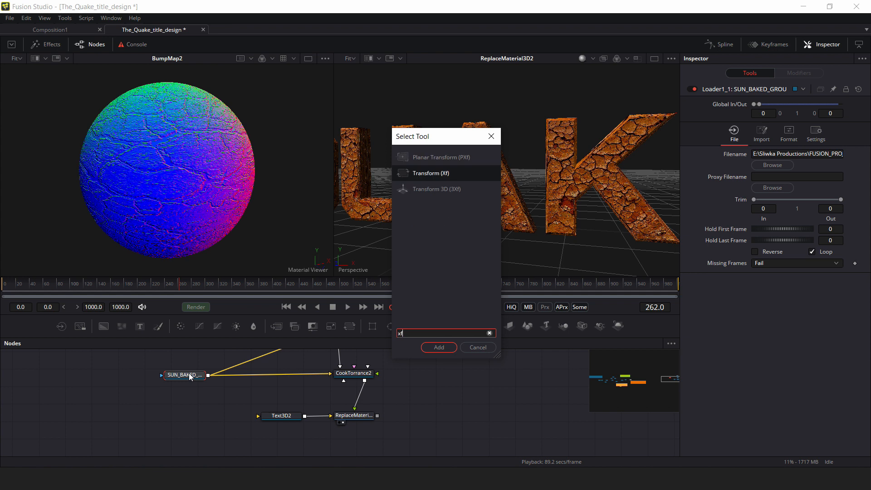
key("Return")
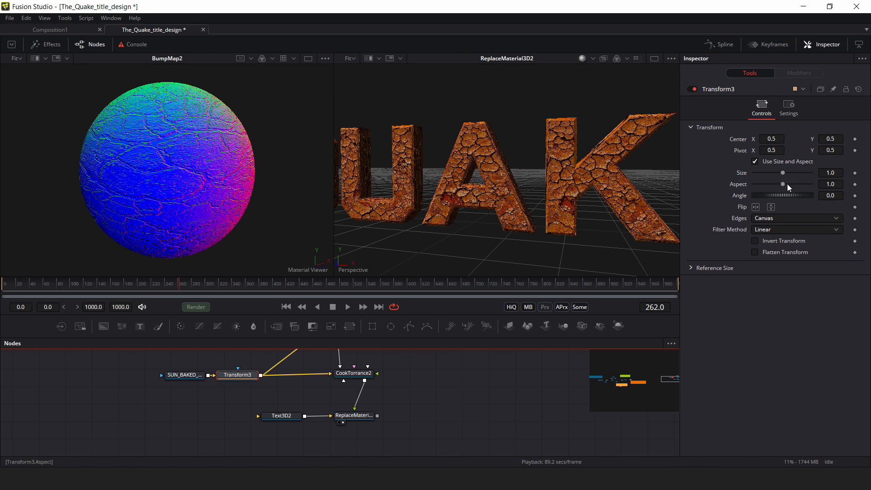
Enlarge the ground texture on the letters by setting Transform3's Size to 4.11
left_click_drag(780, 174, 802, 174)
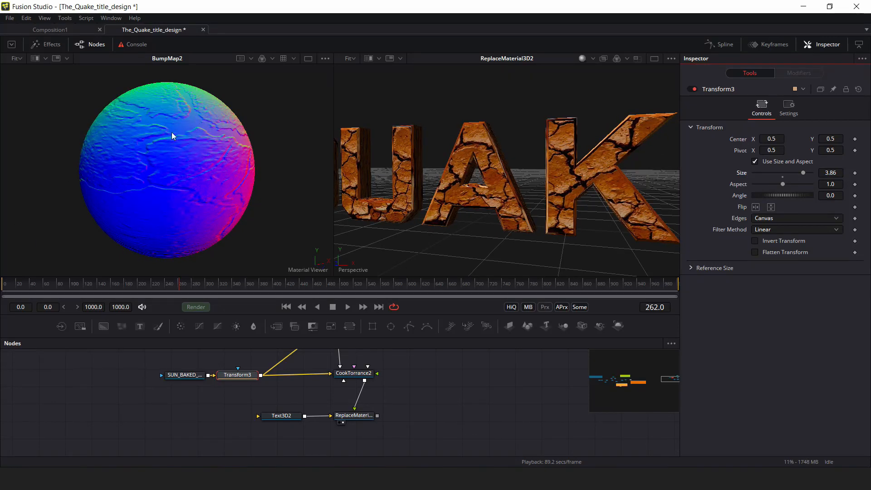
mouse_move(805, 173)
left_mouse_down()
mouse_move(780, 173)
mouse_move(804, 174)
left_mouse_up()
left_click_drag(572, 180, 596, 189)
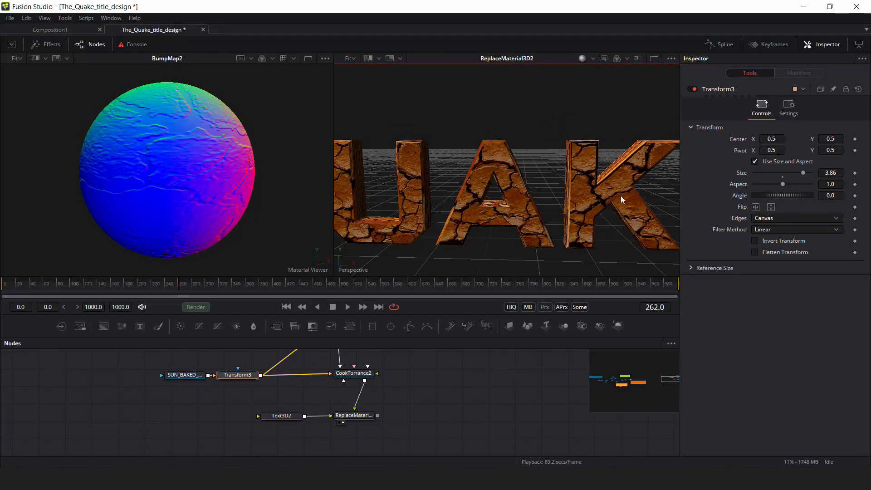
left_click_drag(408, 230, 418, 214)
left_click_drag(804, 173, 806, 173)
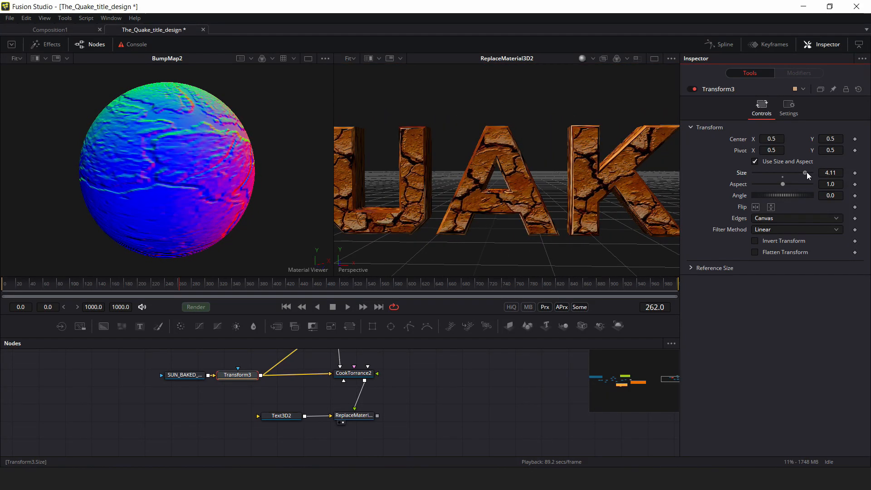
Add a Merge 3D node after ReplaceMaterial3D2 and place it farther along the same row, leaving a gap between them
left_click_drag(342, 415, 501, 171)
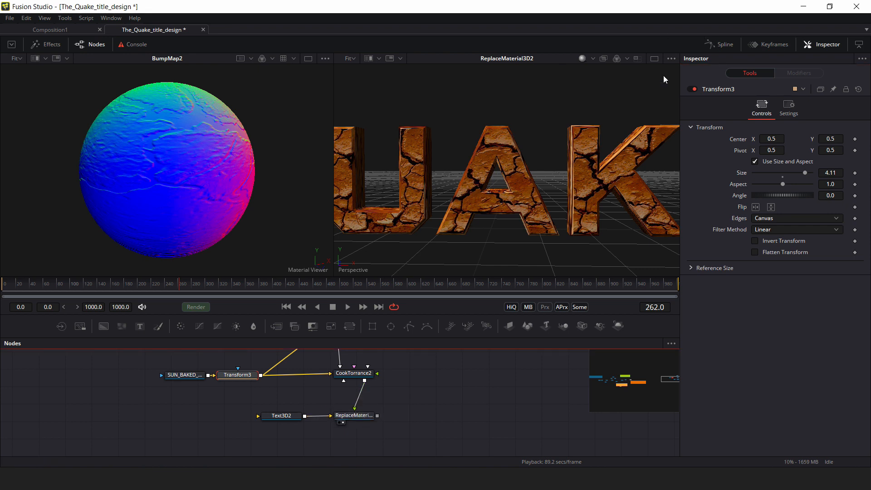
scroll(470, 207, "down", 6)
left_click_drag(472, 207, 519, 233)
left_click(353, 415)
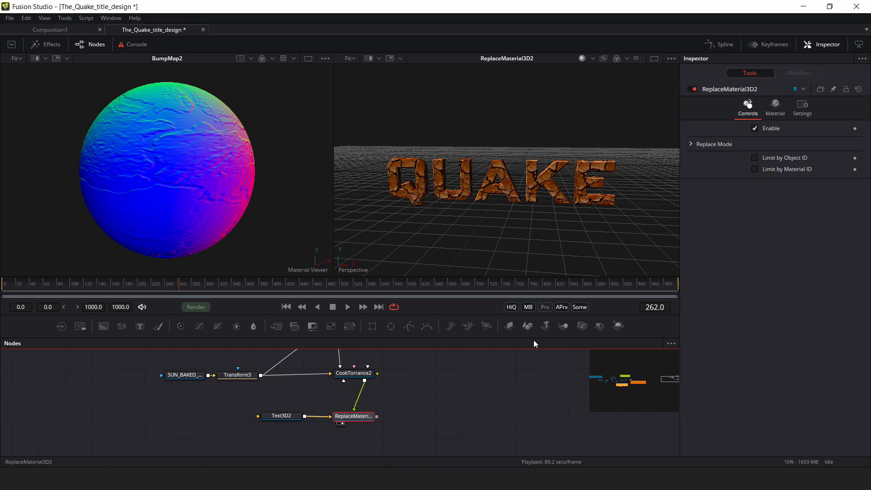
left_click(562, 328)
left_click_drag(401, 415, 486, 415)
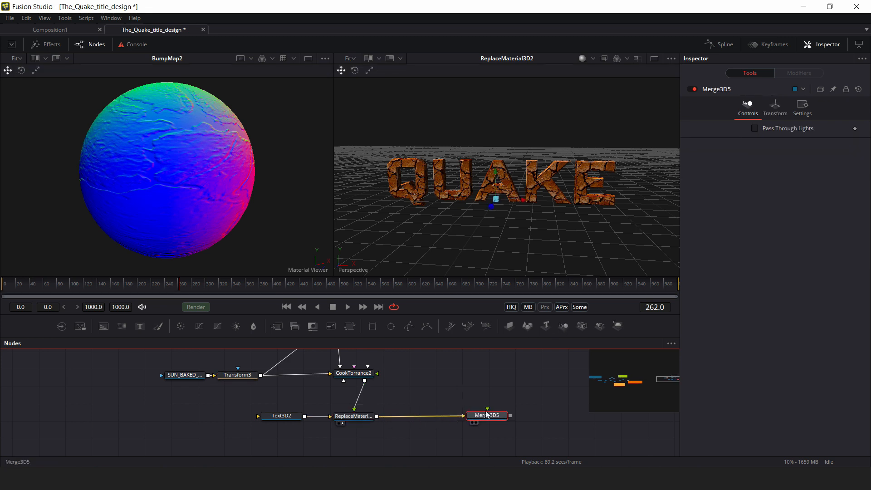
Add a Camera 3D node, place it below Merge3D5, and connect it to that merge
left_click(581, 326)
left_click_drag(291, 434, 494, 437)
left_click(487, 415)
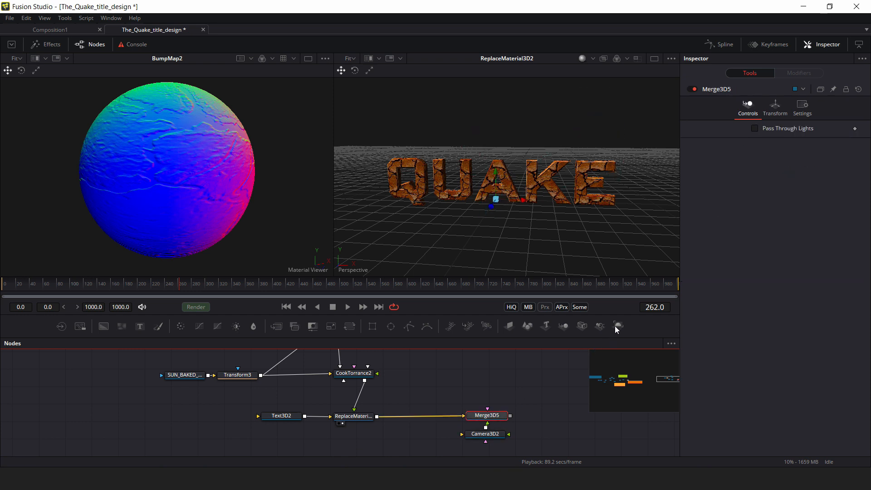
Add a Renderer 3D node after Merge3D5, viewing the renderer in the second viewer and Merge3D5 in the first
left_click(618, 326)
left_click_drag(542, 419, 561, 421)
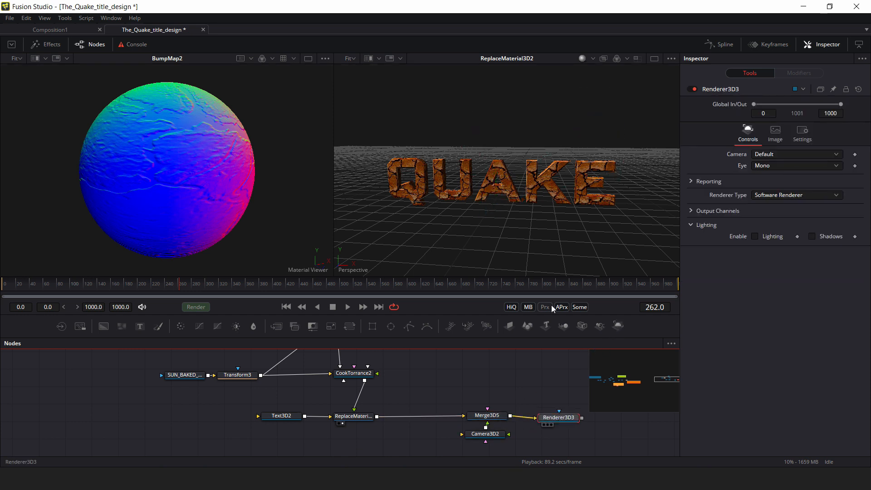
key("2")
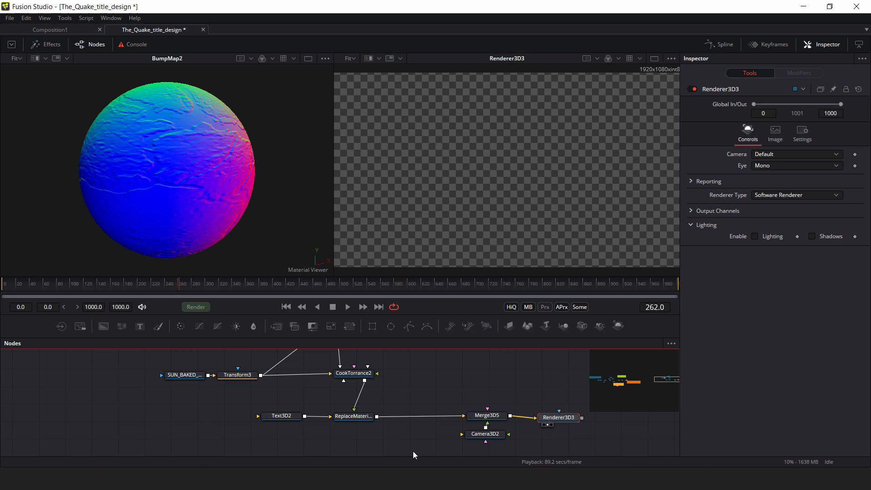
left_click_drag(483, 415, 211, 214)
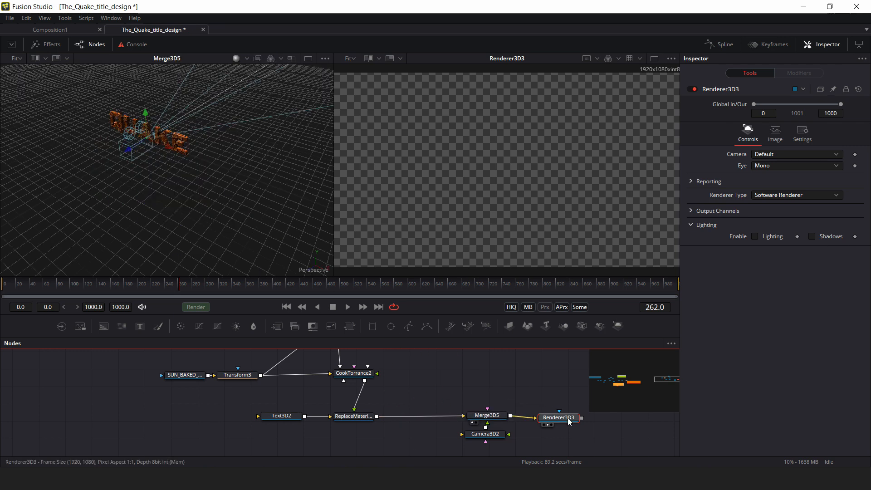
left_click_drag(559, 421, 555, 417)
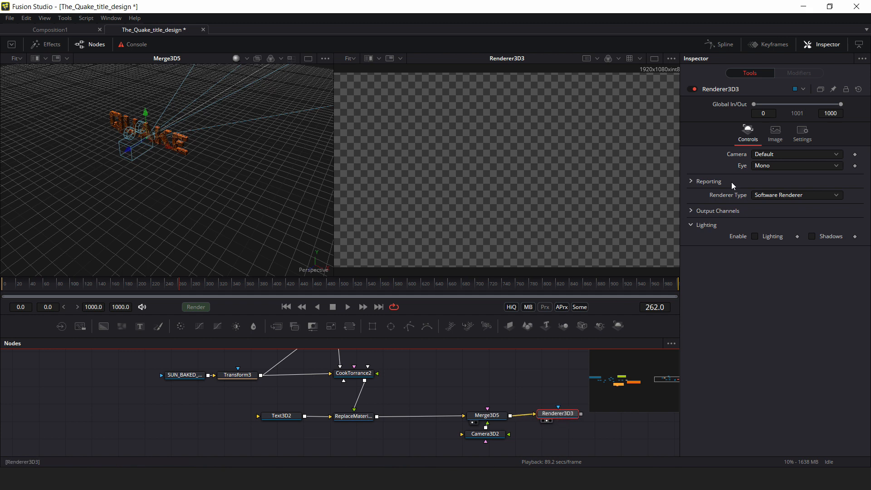
Set Renderer3D3 to the OpenGL Renderer and enable its Lighting and Shadows
left_click(775, 194)
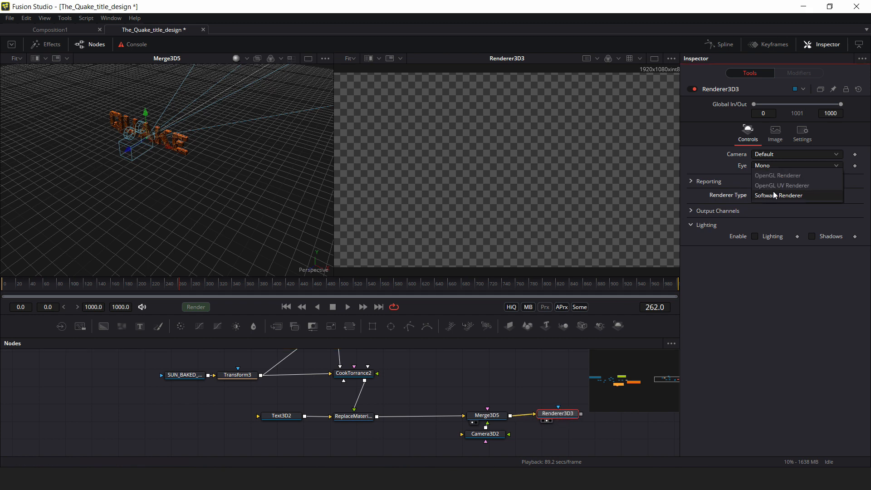
left_click(780, 178)
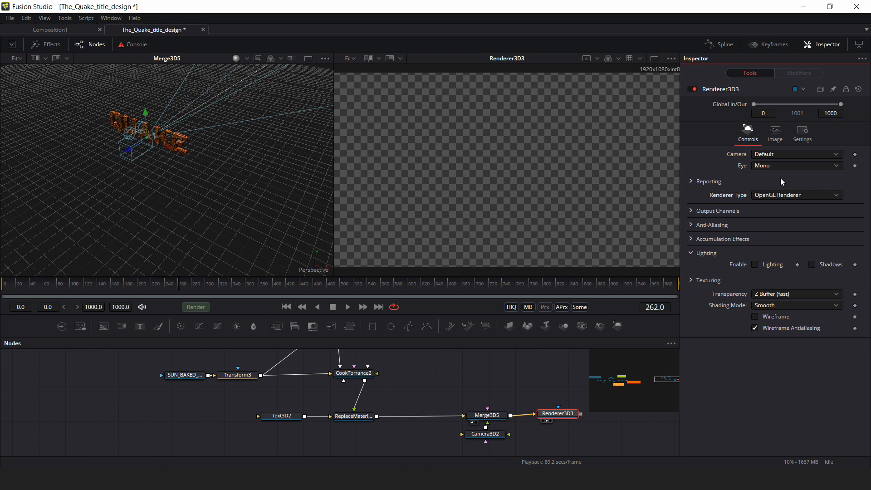
left_click(754, 266)
left_click(811, 264)
Lower the Camera3D2 node slightly below Merge3D5 and pull the camera back in the scene until the whole QUAKE title is in frame
left_click_drag(487, 440, 488, 448)
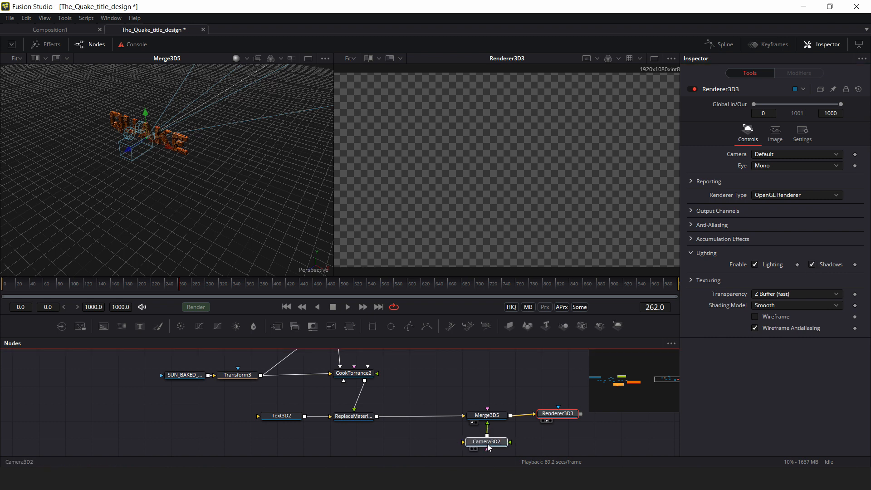
left_click(486, 441)
scroll(526, 208, "down", 1)
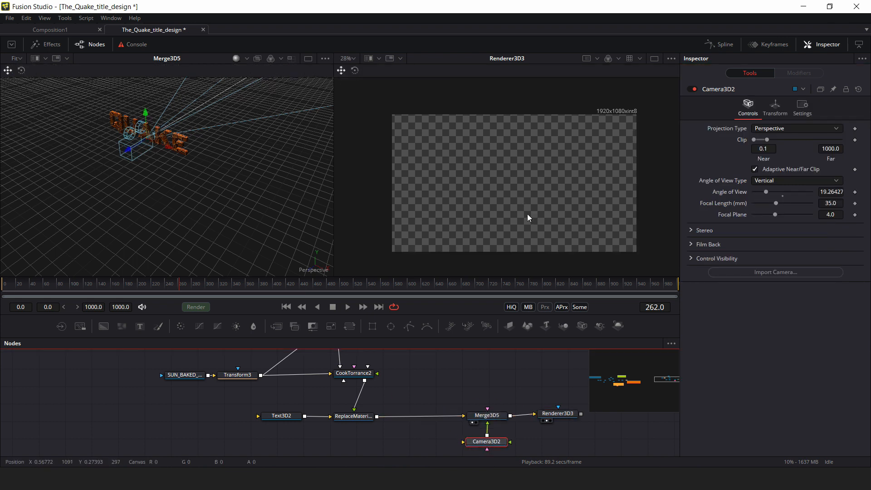
left_click_drag(209, 172, 222, 112)
scroll(189, 124, "down", 3)
left_click_drag(146, 135, 22, 158)
left_click_drag(195, 168, 256, 149)
scroll(105, 200, "down", 2)
left_click_drag(91, 212, 29, 305)
scroll(221, 182, "down", 2)
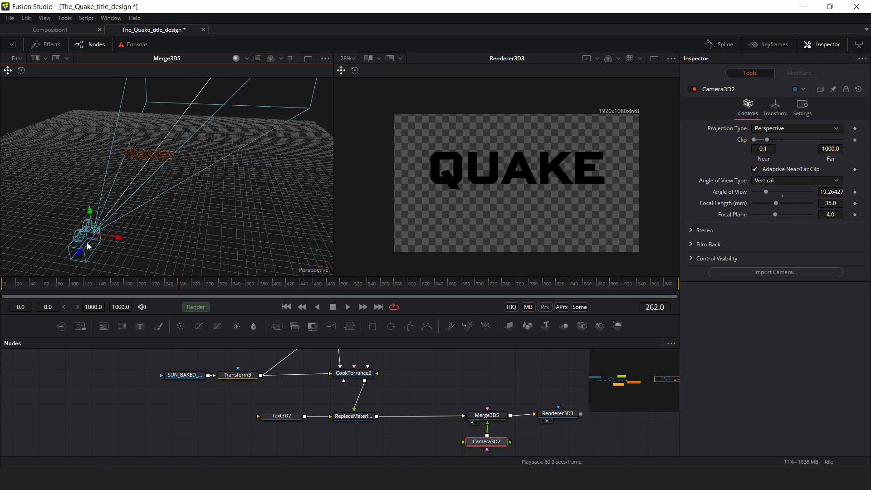
Set Camera3D2's Angle of View to 35
left_click(797, 181)
left_click(858, 248)
left_click(832, 192)
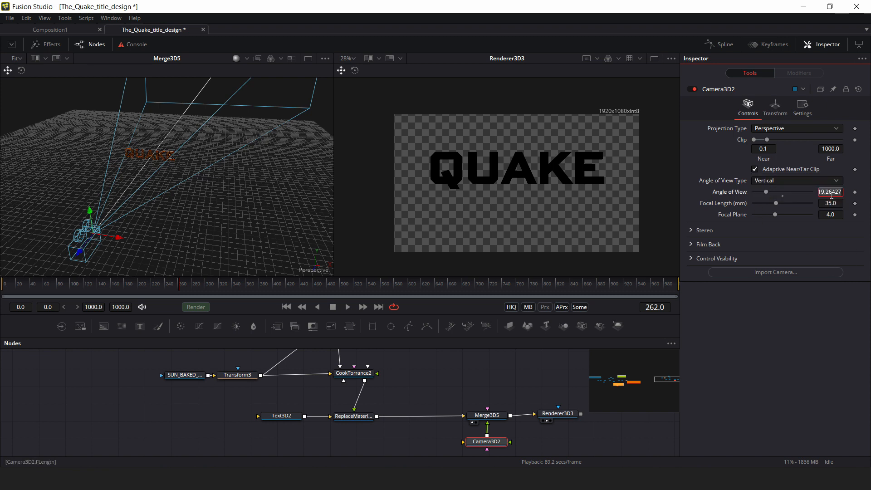
type("35")
key("Return")
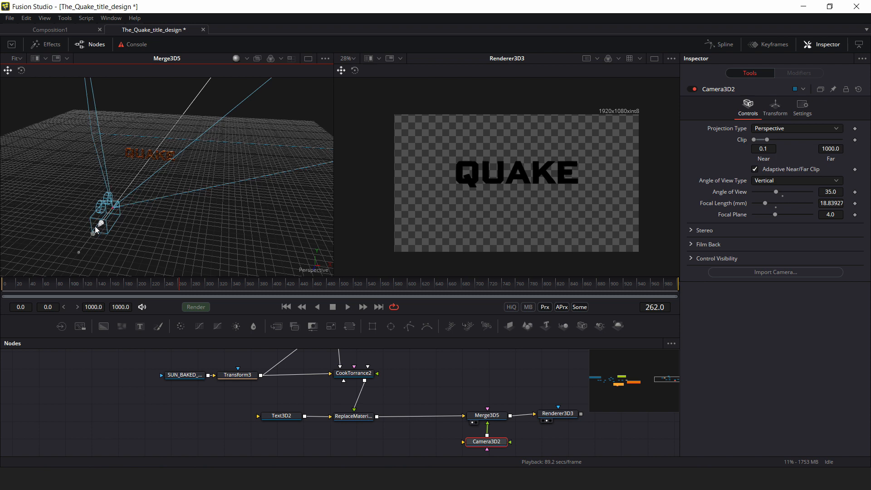
Shift the camera sideways and vertically to centre the QUAKE title in the rendered frame
left_click_drag(125, 210, 137, 221)
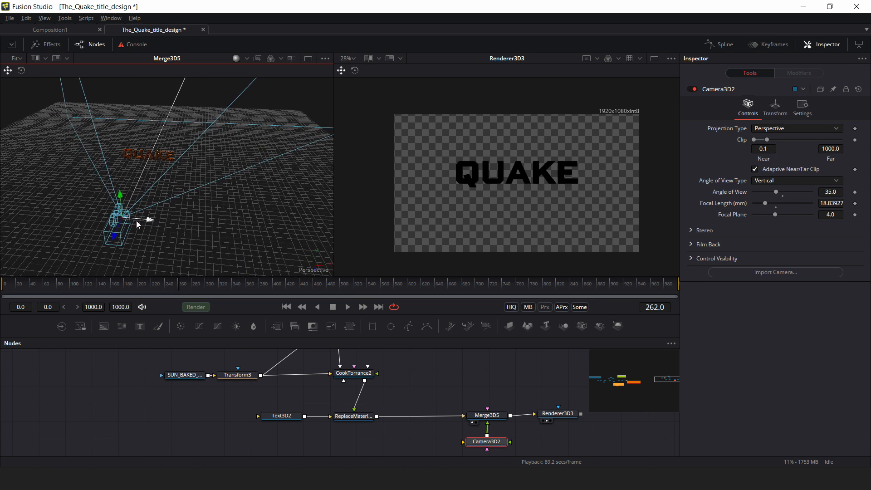
left_click(515, 188)
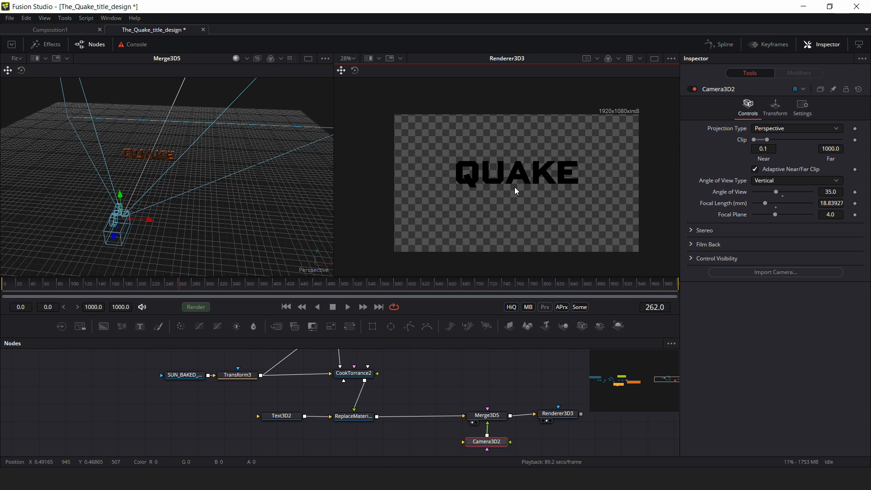
key("ctrl+g")
left_click_drag(120, 196, 139, 209)
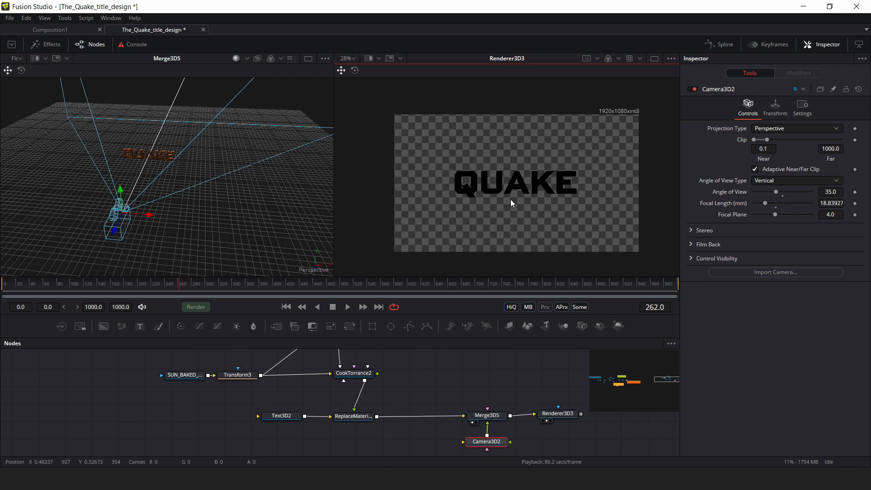
Move Renderer3D3 farther along the row from Merge3D5 and check the rendered title up close
left_click_drag(470, 389, 343, 391)
left_click(490, 418)
left_click_drag(429, 416, 478, 412)
scroll(496, 185, "up", 2)
scroll(492, 185, "up", 4)
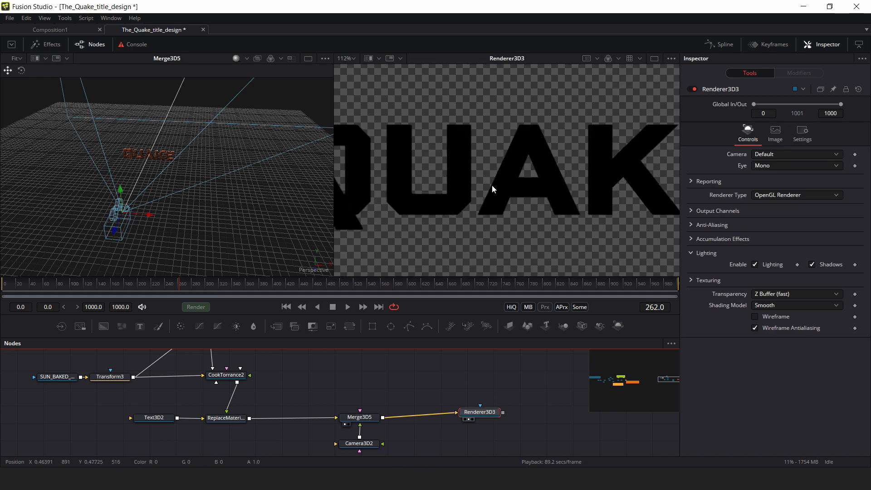
scroll(492, 185, "down", 3)
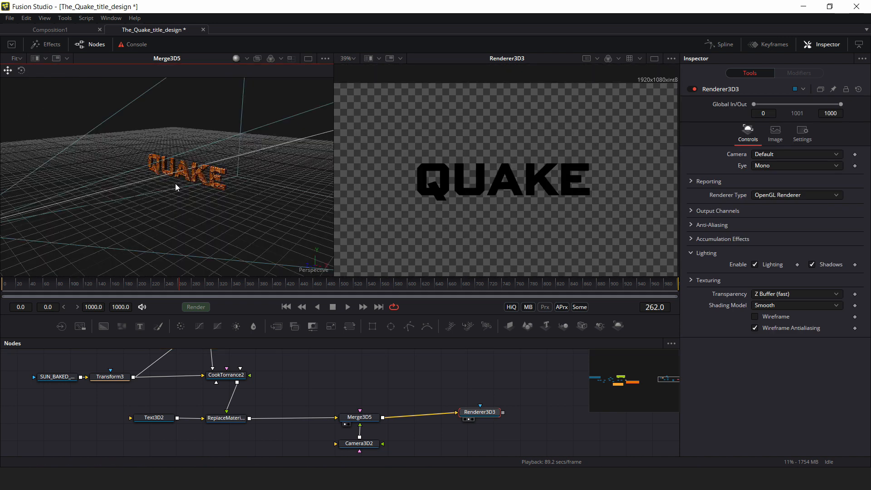
Add a Point Light node, connect it to Merge3D5, and place it above that merge
left_click_drag(370, 401, 297, 390)
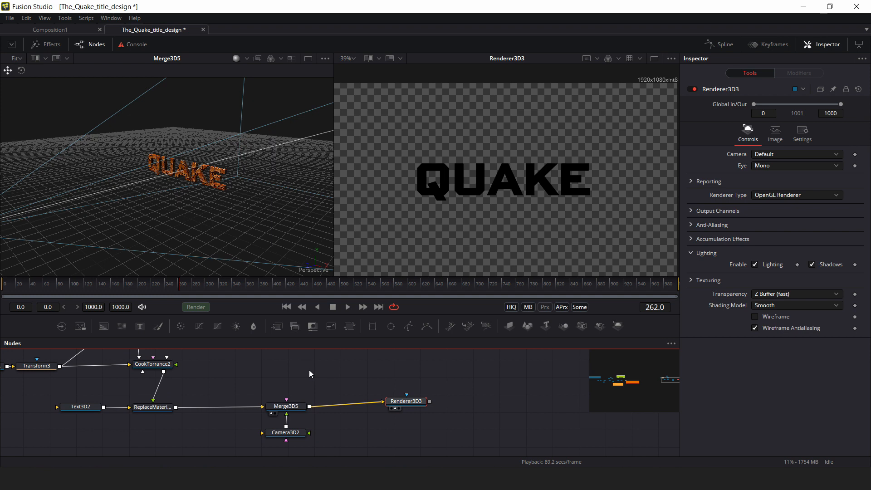
left_click(310, 369)
key("shift+space")
type("xf")
key("BackSpace")
key("BackSpace")
type("po")
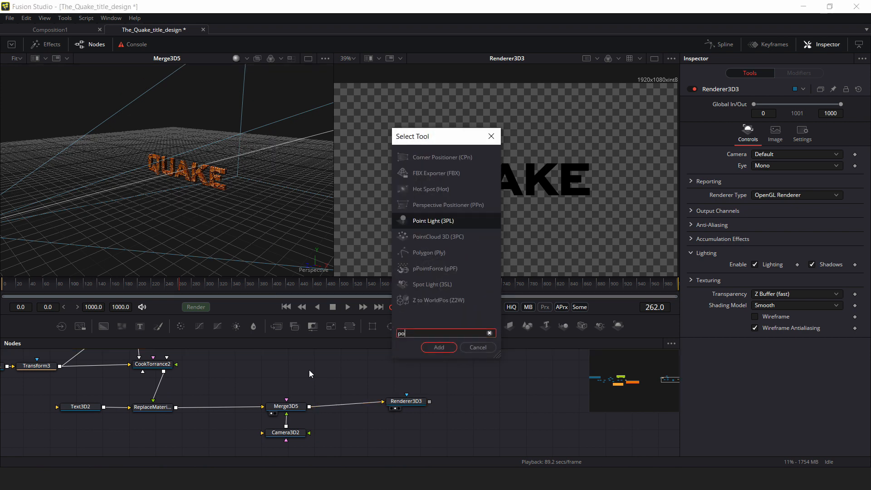
key("Return")
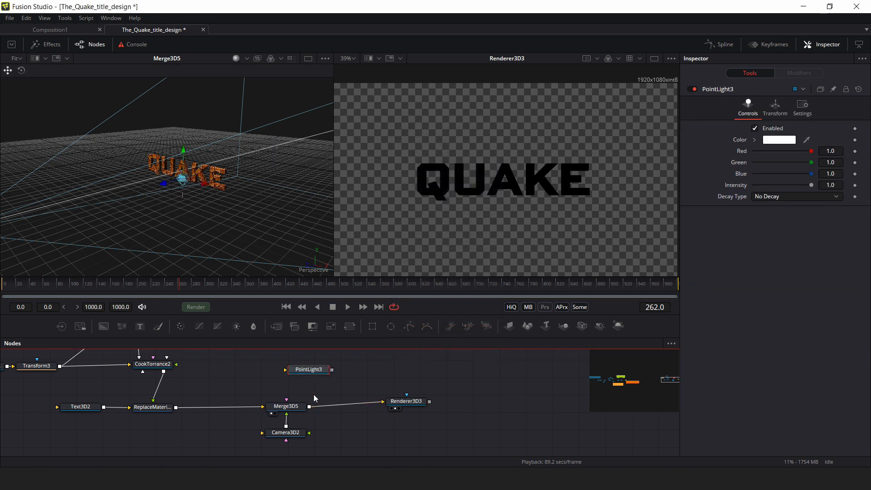
left_click_drag(331, 372, 292, 411)
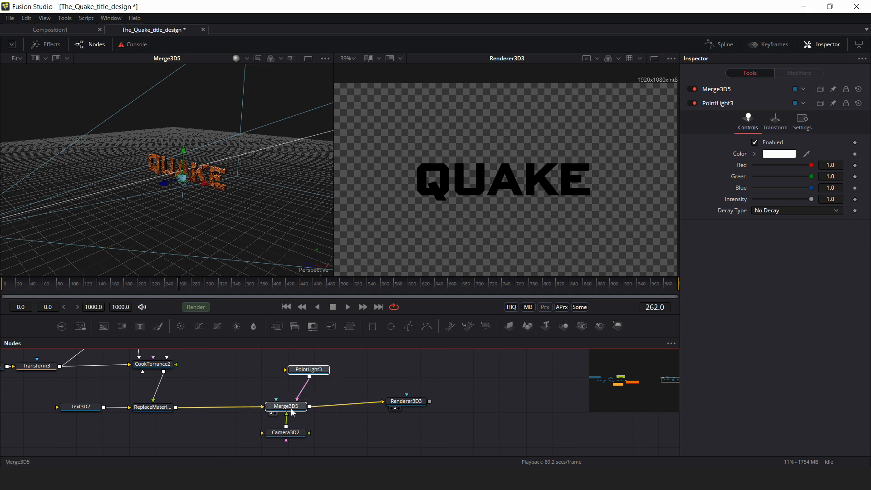
left_click_drag(293, 370, 265, 367)
Move the point light in front of and below the letters, and set its Decay Type to Linear
left_click_drag(155, 204, 144, 179)
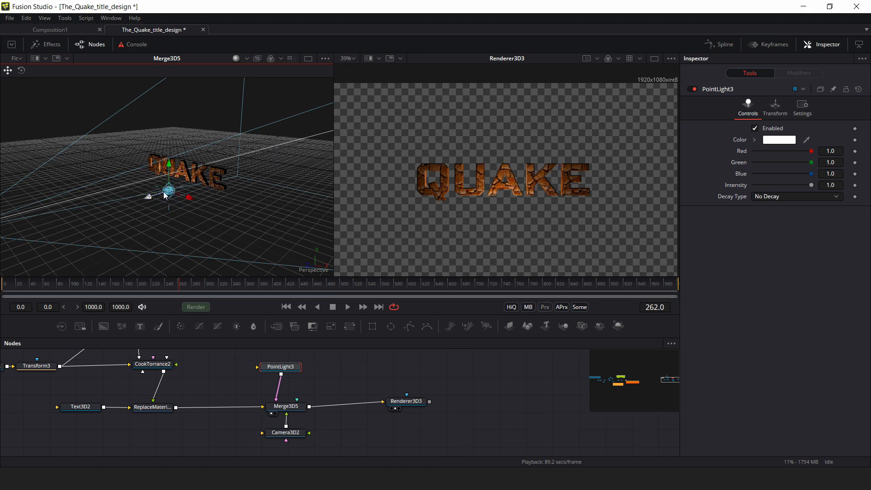
left_click(764, 196)
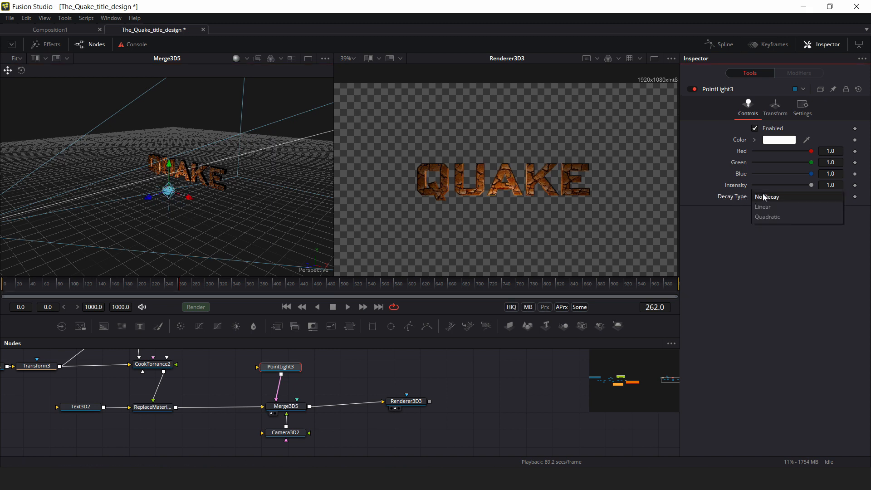
left_click(780, 206)
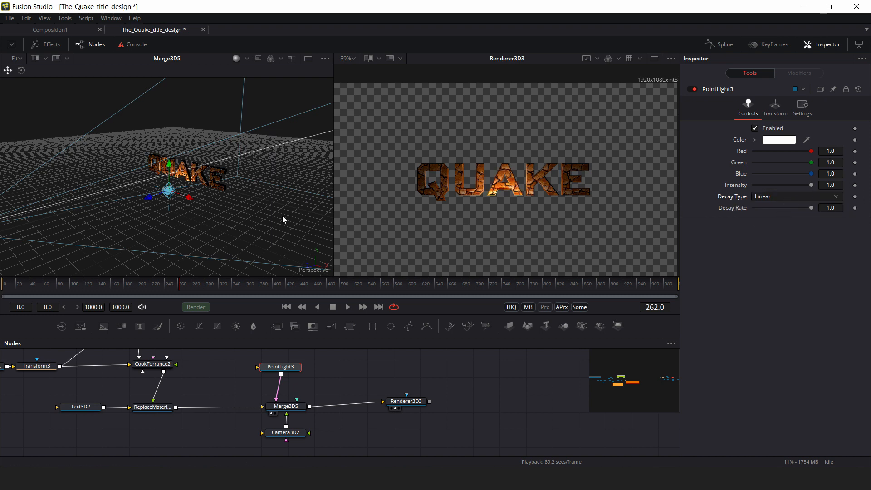
left_click_drag(165, 168, 166, 176)
Compare the point light's No Decay and Linear options, ending on Linear, and test a different Decay Rate
left_click(771, 196)
left_click(768, 187)
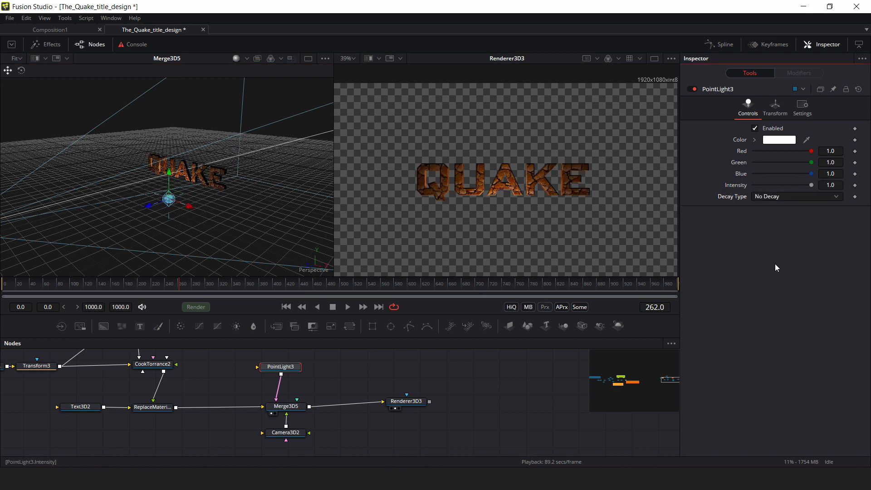
left_click(781, 199)
left_click(775, 205)
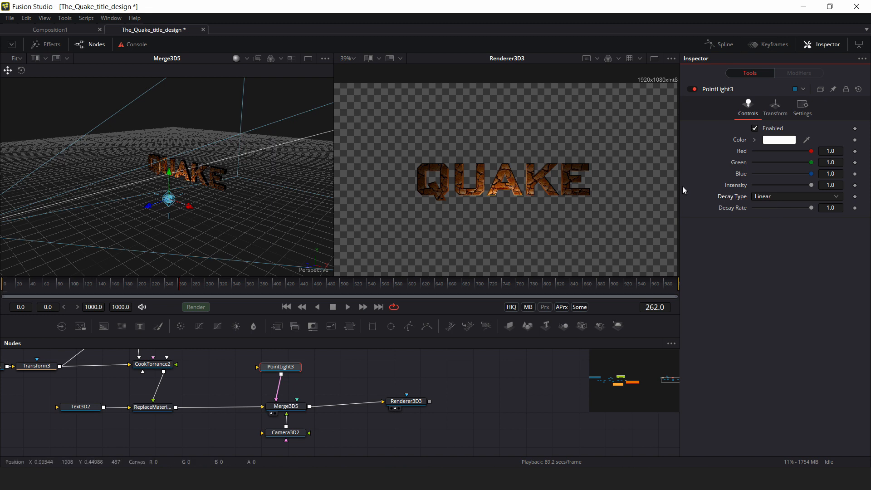
left_click_drag(813, 208, 865, 209)
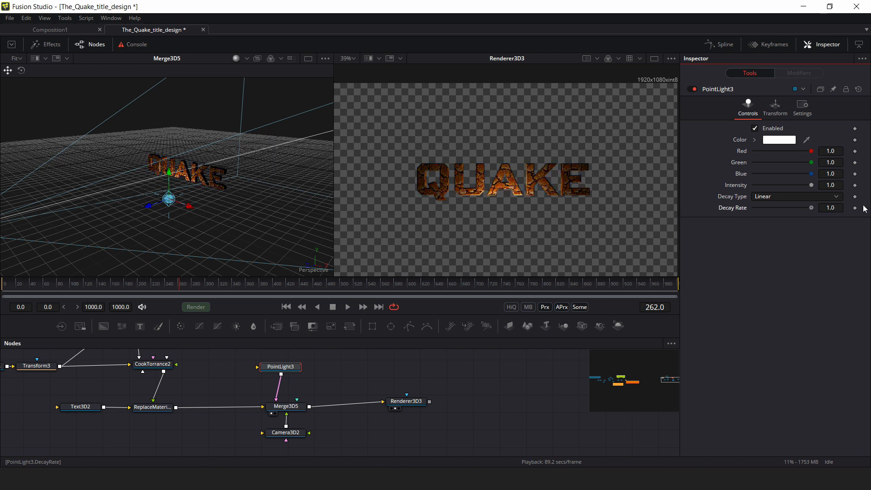
Duplicate PointLight3 into Merge3D5 and move the copy up behind the QUAKE letters
left_click_drag(285, 367, 271, 367)
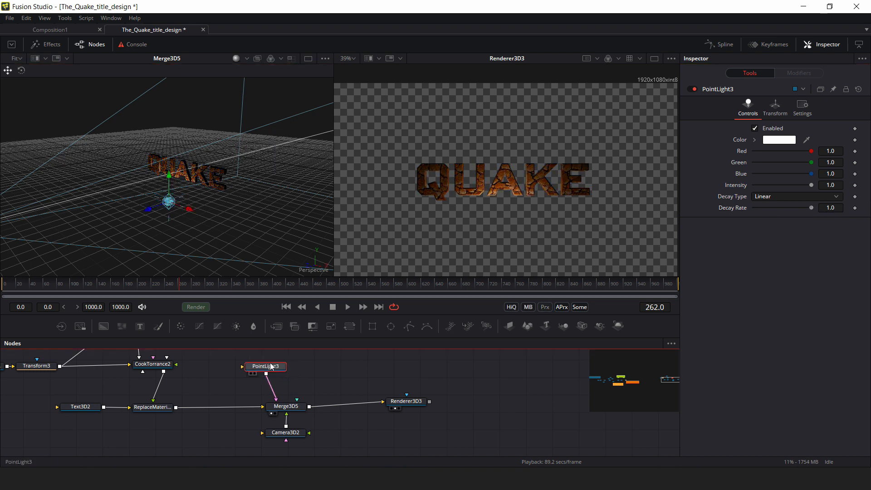
key("ctrl+c")
key("ctrl+v")
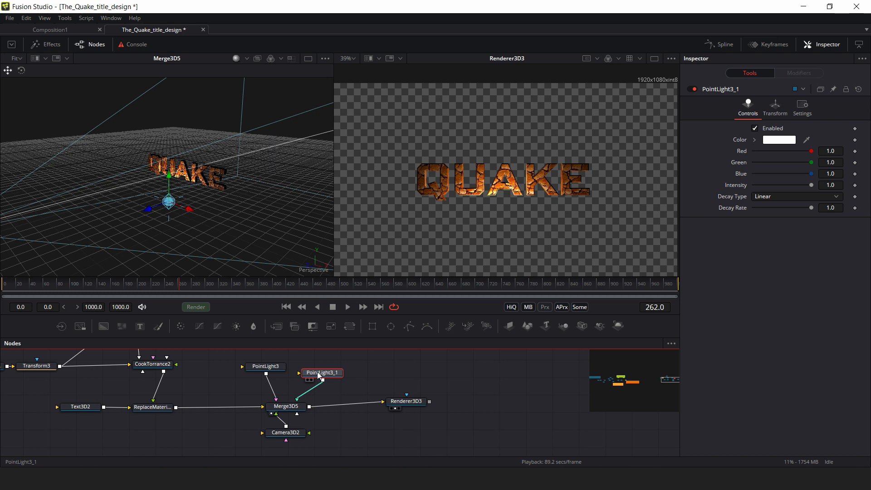
left_click_drag(156, 200, 229, 143)
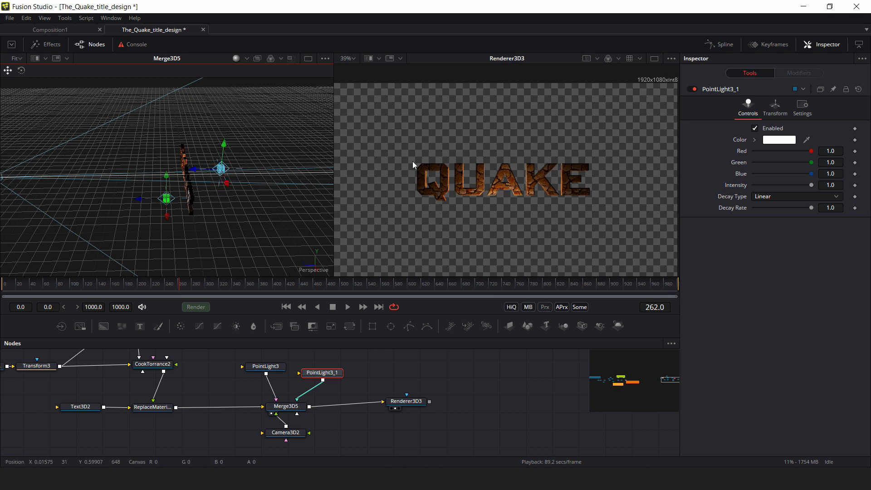
left_click_drag(81, 220, 278, 178)
Spread out the node layout by moving Renderer3D3 far along the row and Camera3D2 lower beneath Merge3D5
left_click_drag(383, 370, 297, 366)
left_click_drag(320, 398, 512, 402)
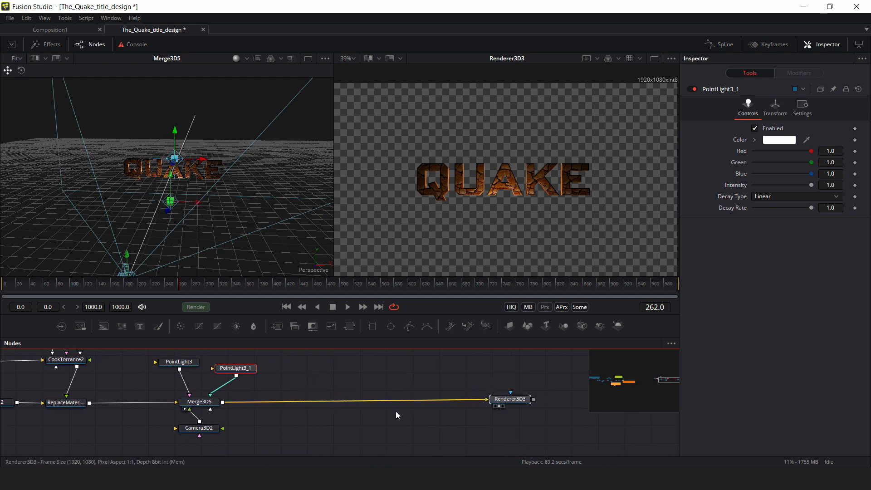
left_click_drag(151, 441, 180, 449)
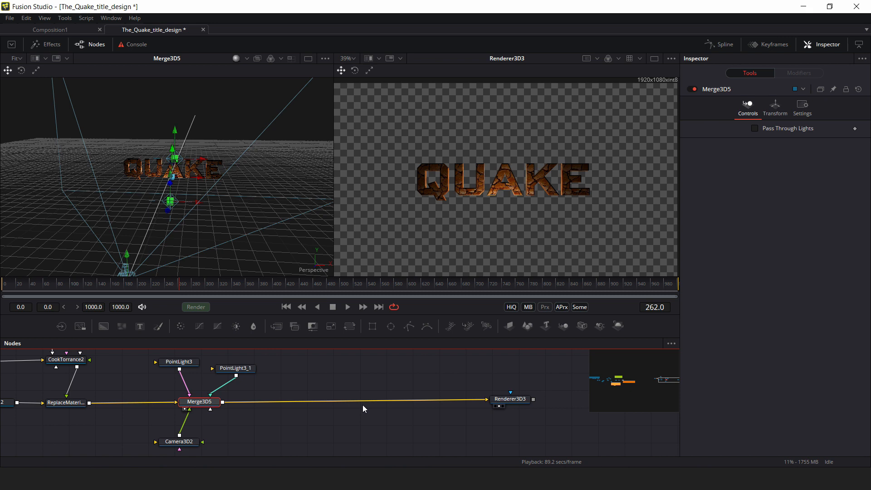
left_click_drag(280, 353, 134, 383)
left_click(276, 382)
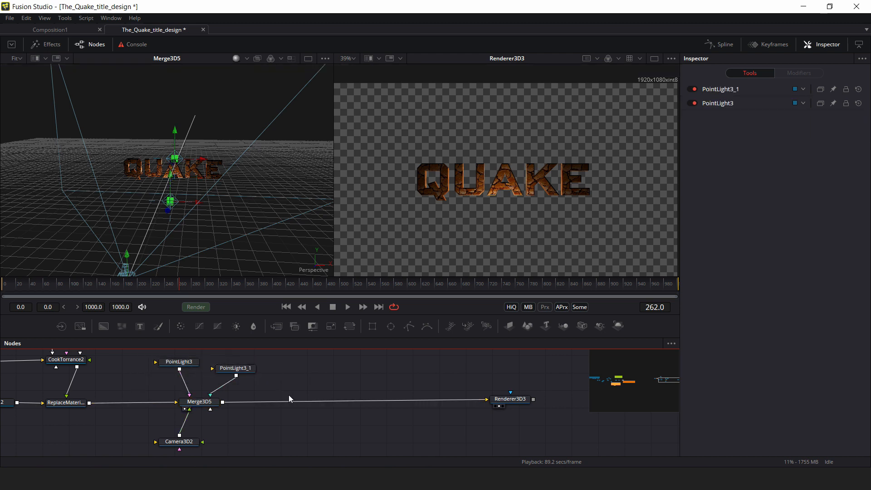
Insert another Merge 3D node between Merge3D5 and Renderer3D3, midway along the row
left_click(203, 403)
left_click(563, 326)
left_click_drag(240, 407, 321, 406)
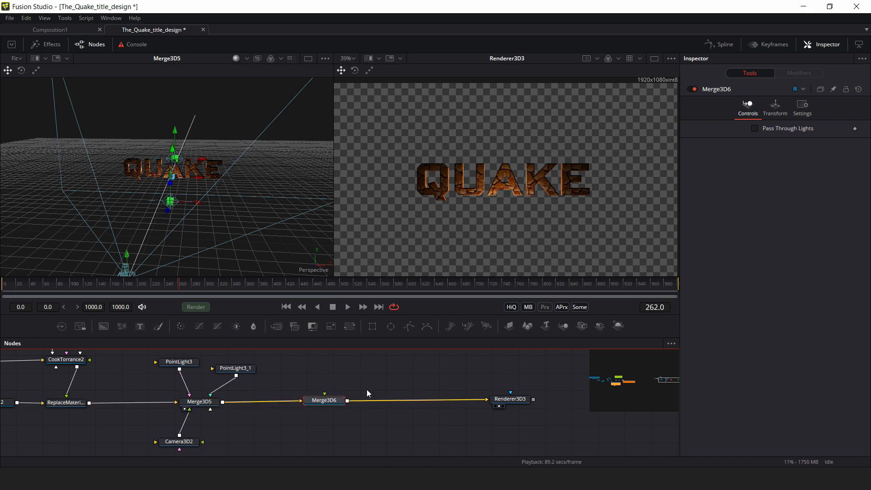
Add a Shape 3D plane below Merge3D6, connect it to that merge, and show Merge3D6 in the first viewer
left_click(527, 325)
left_click_drag(6, 420, 338, 438)
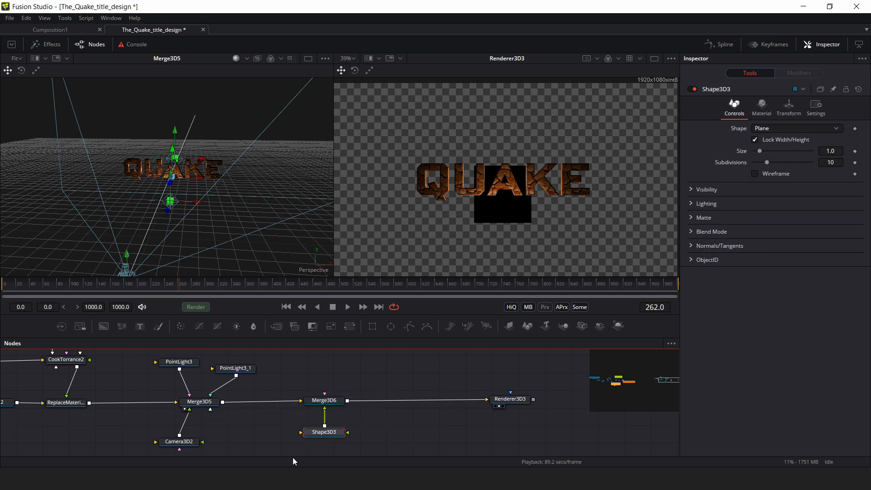
left_click_drag(292, 455, 327, 404)
key("1")
left_click_drag(255, 206, 227, 254)
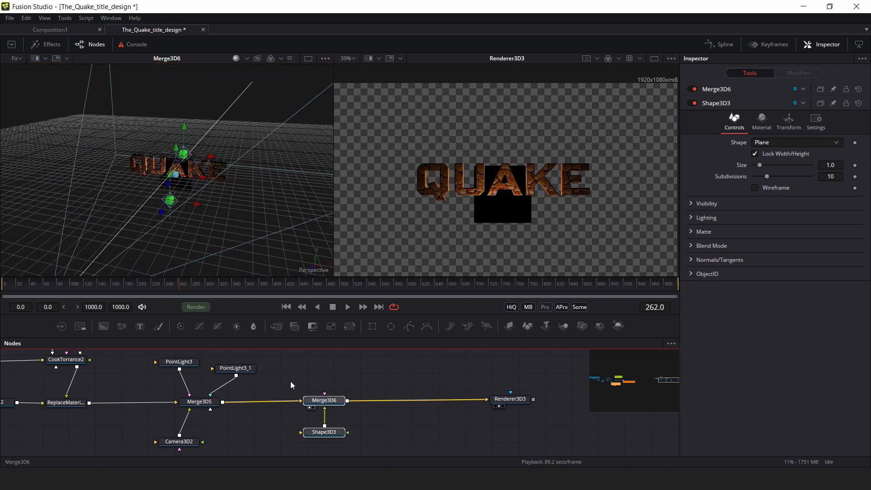
View Shape3D3 on its own, showing Merge3D6 in both viewers to inspect the plane among the letters from the side
key("2")
left_click(326, 447)
left_click_drag(320, 433, 222, 178)
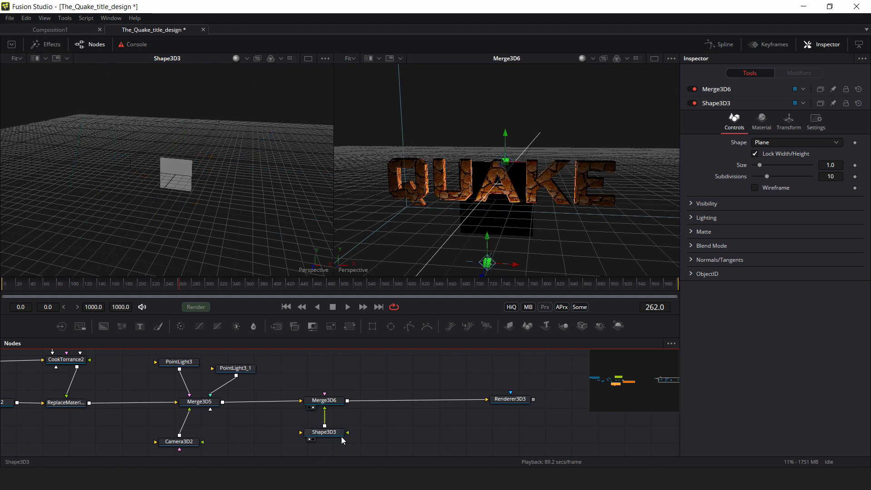
left_click_drag(324, 400, 228, 202)
left_click_drag(126, 150, 80, 163)
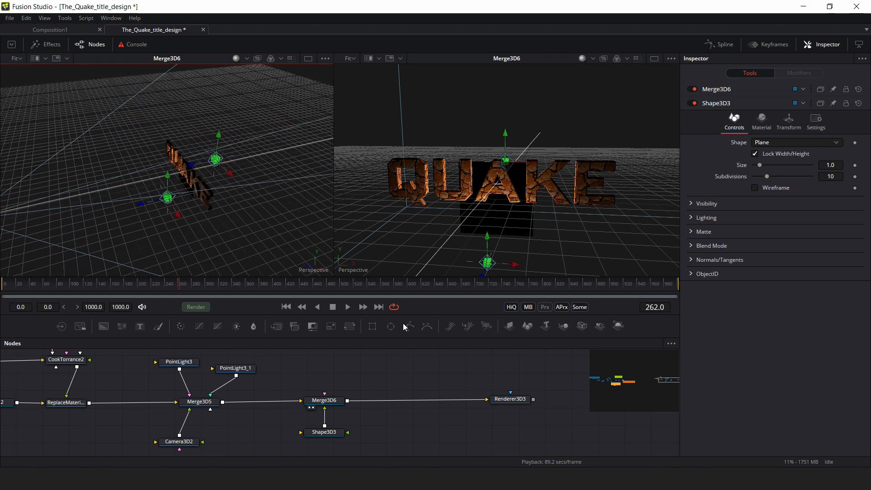
Set the Shape3D3 plane's size to 10.0 and show Renderer3D3 in the second viewer
left_click(330, 432)
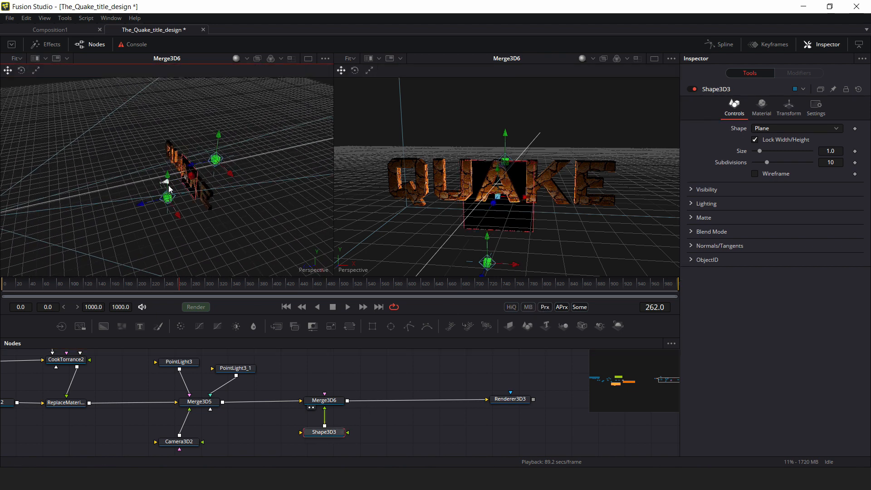
left_click_drag(761, 151, 852, 151)
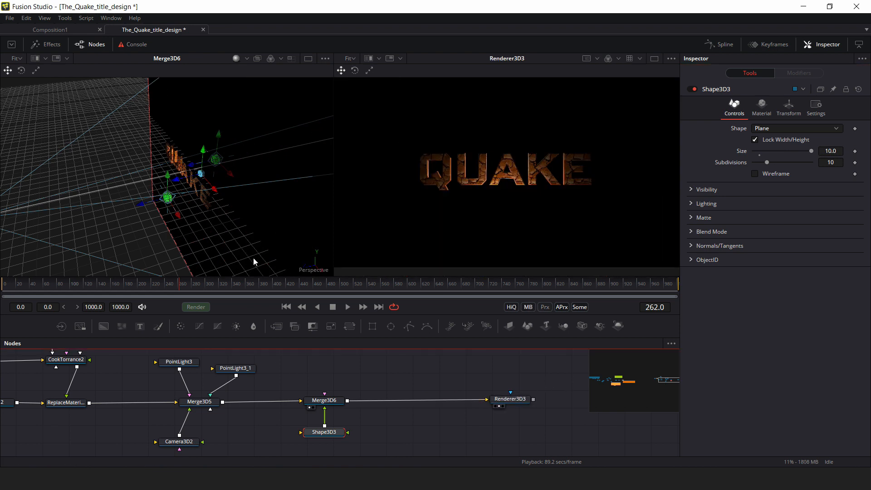
scroll(541, 231, "down", 2)
left_click_drag(200, 219, 139, 202)
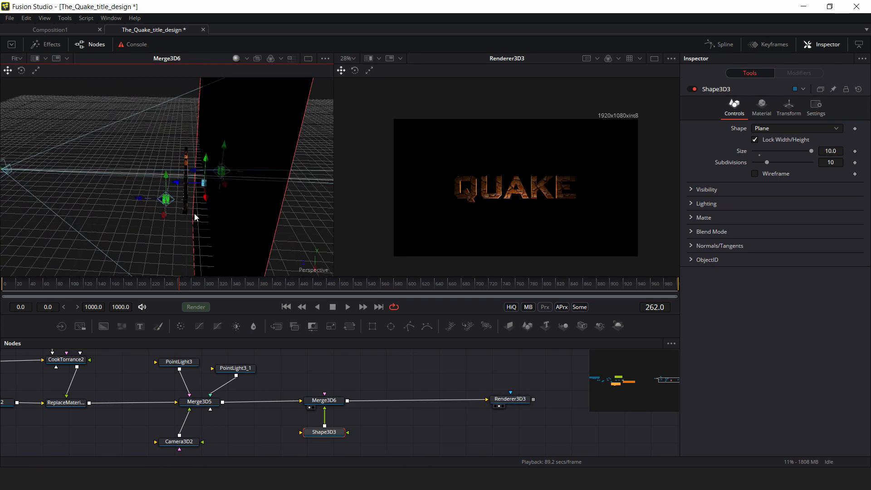
Rename the Shape3D3 plane node as BG
left_click_drag(333, 434, 334, 371)
key("F2")
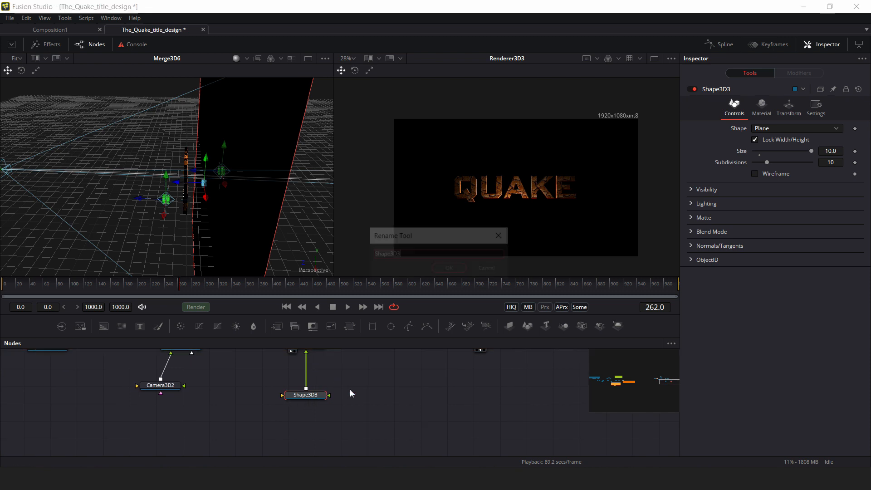
type("BG")
key("Return")
Rename PointLight3 as P1 and PointLight3_1 as P2
left_click_drag(350, 386, 380, 436)
left_click(192, 369)
key("F2")
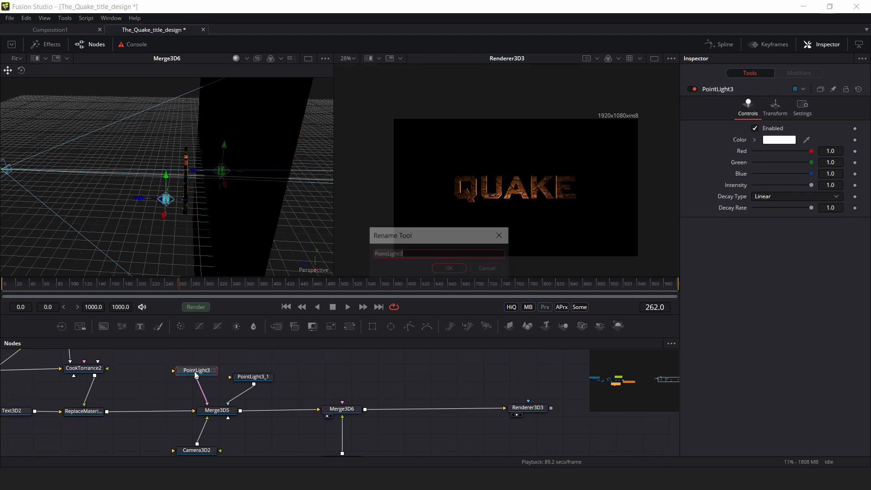
type("P1")
key("Return")
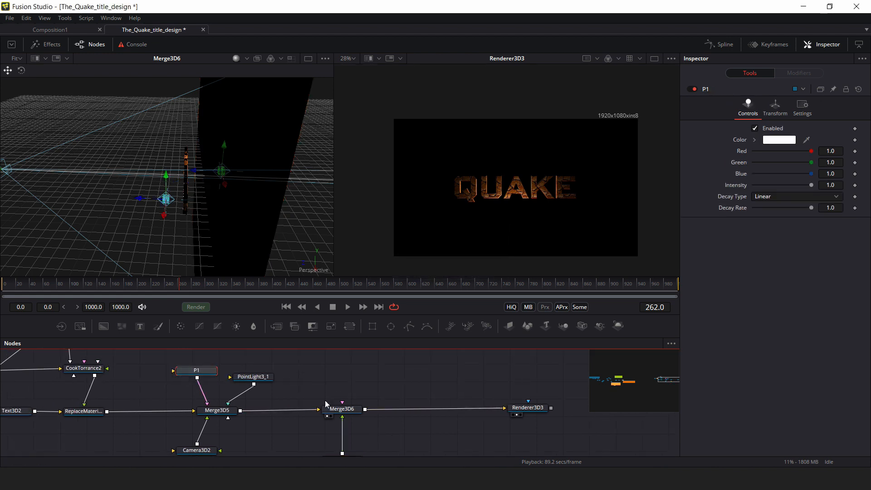
left_click(263, 379)
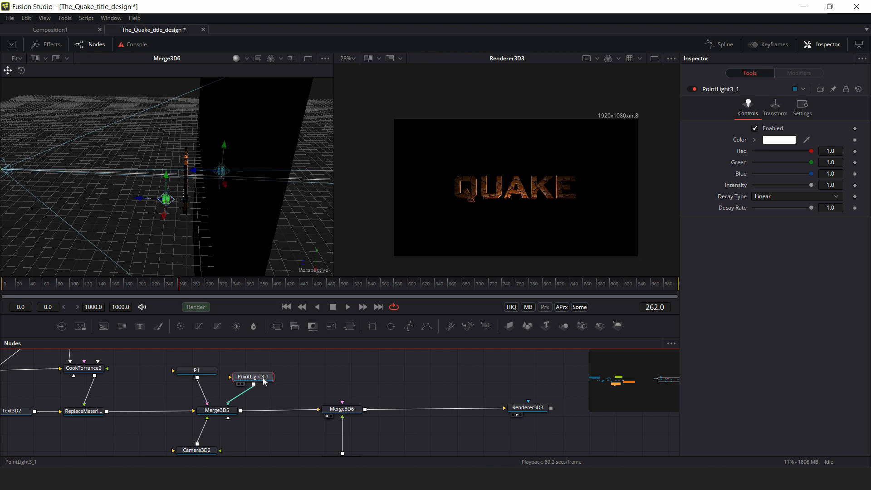
key("F2")
type("P2")
key("Return")
Add a Point Light (3PL) to the BG node so that it merges with the plane before Merge3D6
left_click_drag(294, 369, 212, 347)
left_click_drag(298, 418, 311, 402)
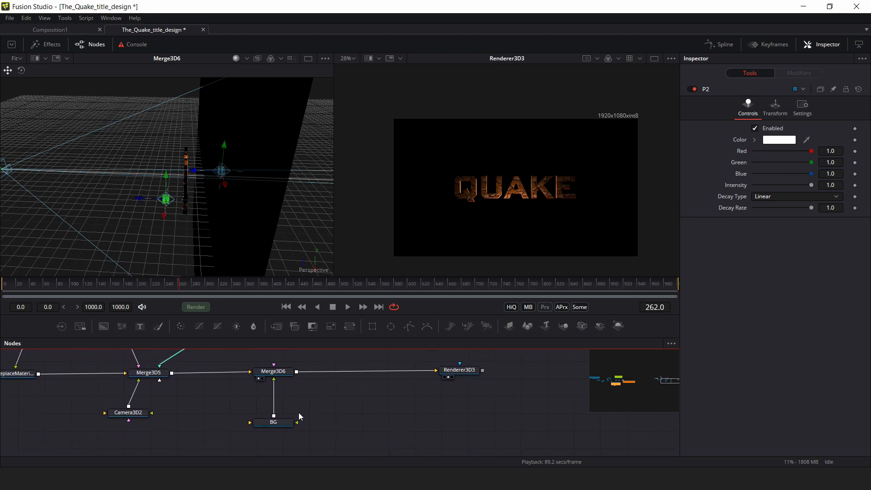
left_click(290, 421)
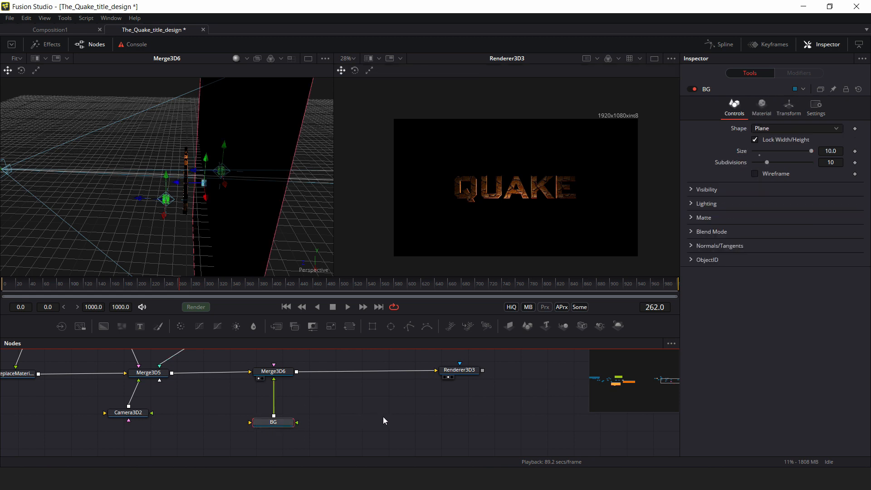
key("ctrl+space")
type("po")
key("BackSpace")
key("BackSpace")
type("3PL")
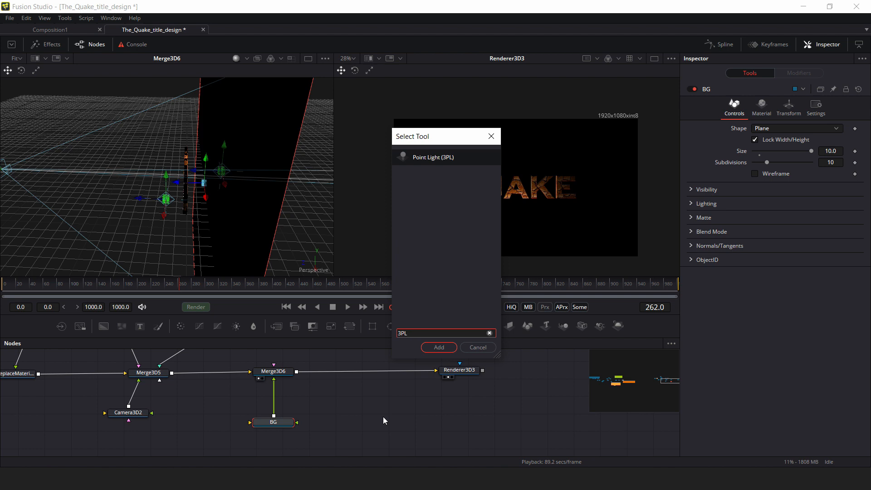
key("Return")
Arrange the background nodes with Merge3D7 below Merge3D6 and BG beside Merge3D7
left_click_drag(329, 438, 349, 409)
left_click_drag(280, 415, 277, 413)
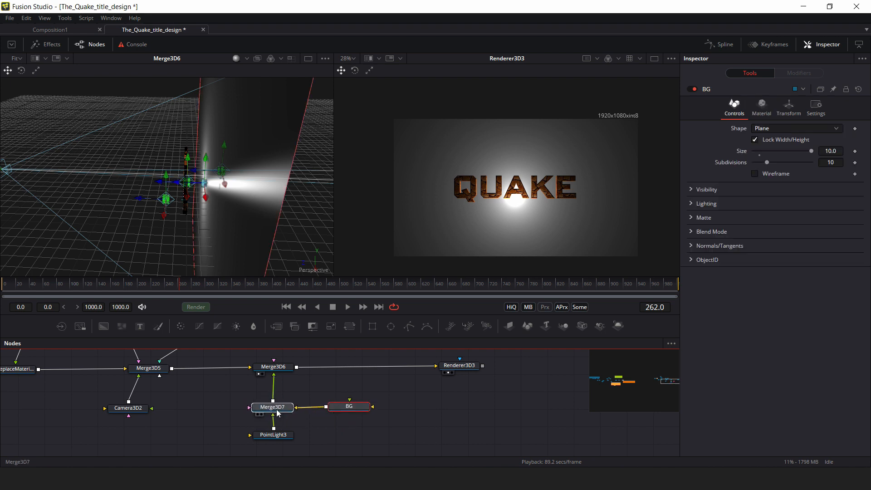
left_click_drag(354, 410, 348, 411)
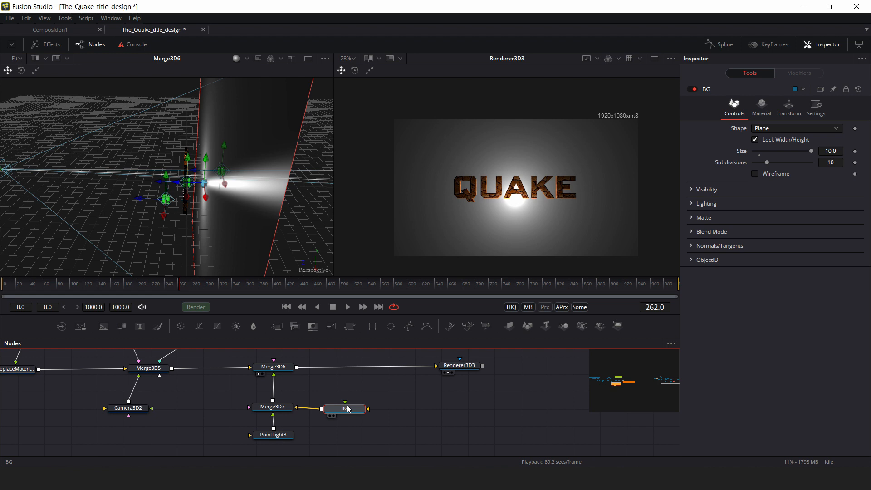
left_click_drag(212, 187, 196, 180)
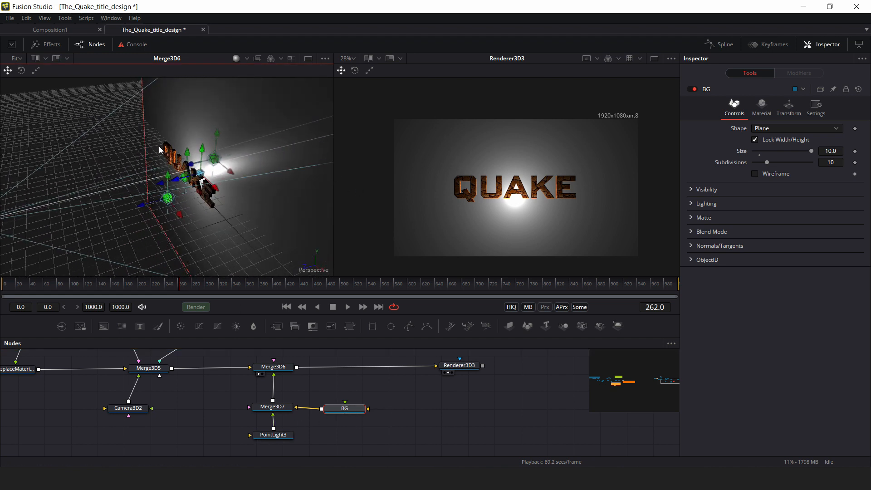
left_click_drag(230, 441, 402, 389)
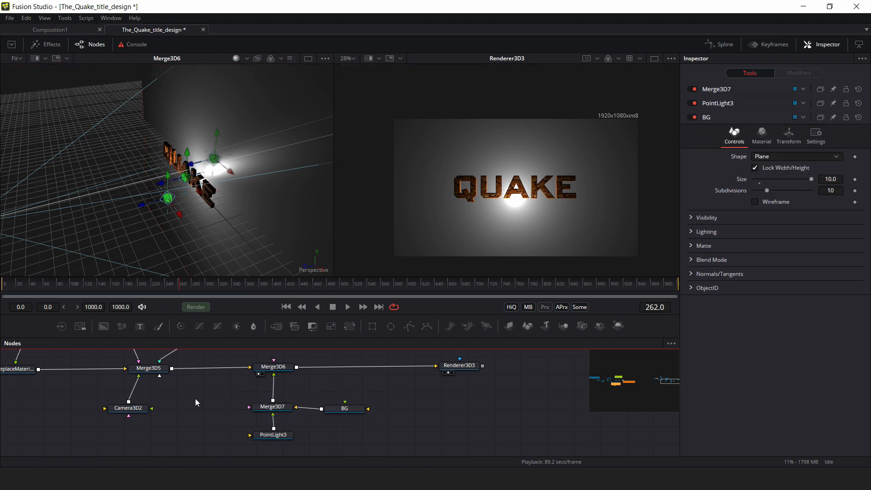
Set PointLight3's decay type to Linear and move the light in front of the BG plane, well below the letters
left_click_drag(227, 185, 125, 182)
left_click(278, 438)
left_click(776, 198)
left_click(767, 207)
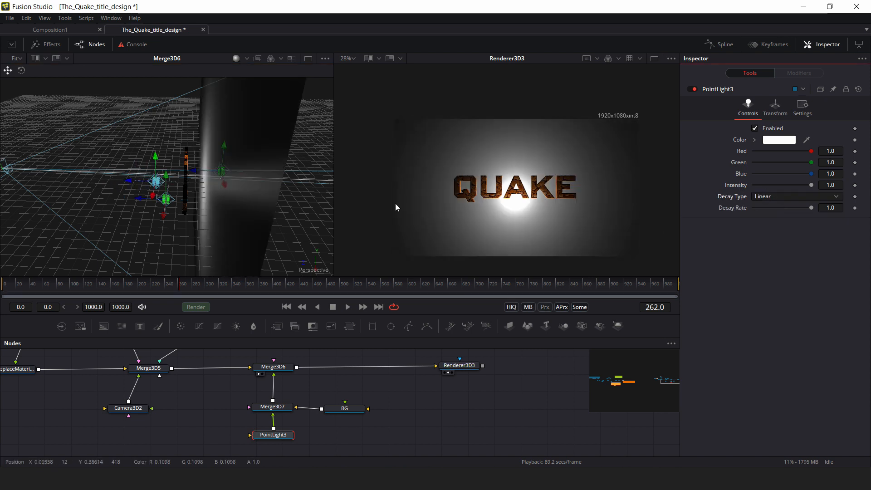
left_click_drag(187, 215, 159, 217)
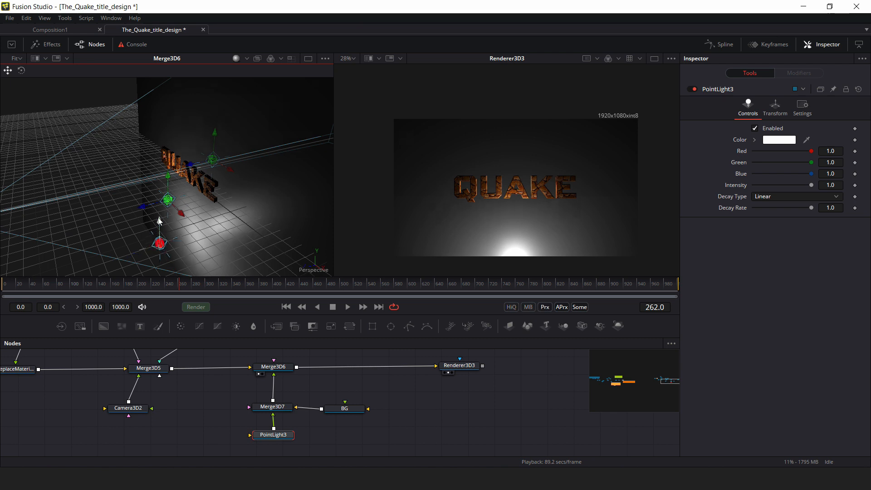
Set the specular intensity of the BG plane's material to 0.0
left_click(344, 409)
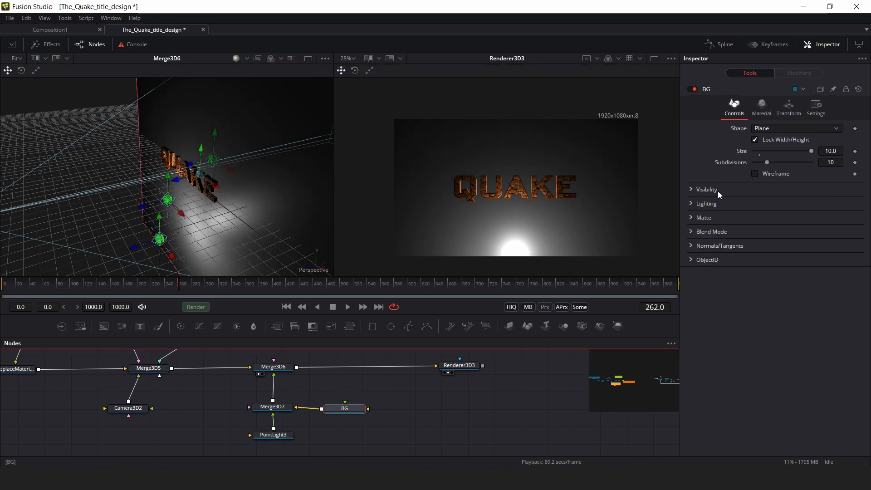
left_click(762, 108)
left_click(693, 211)
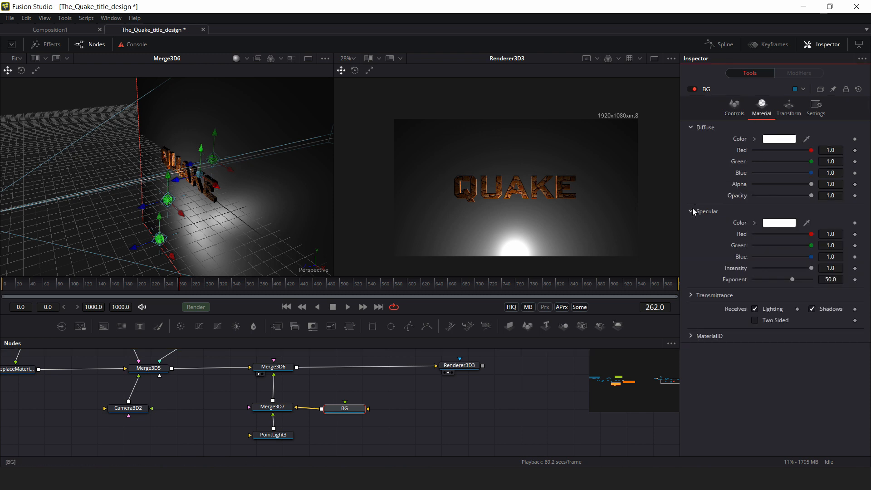
left_click_drag(807, 267, 756, 267)
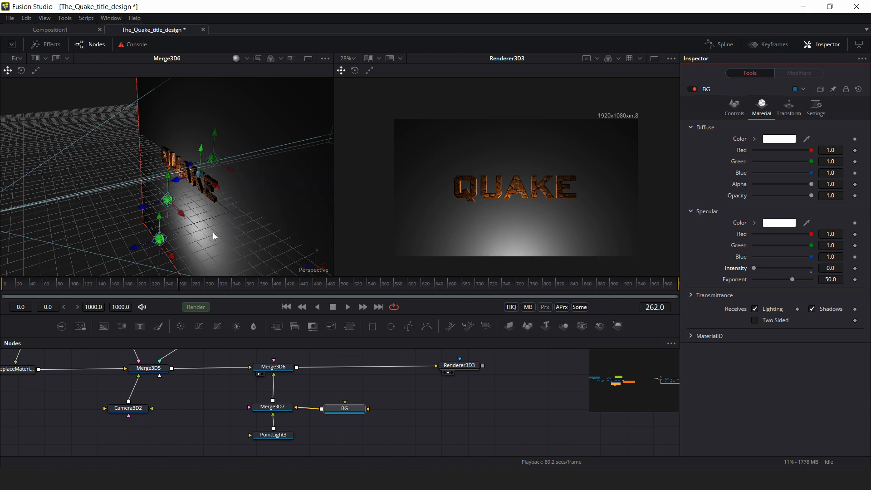
Set the BG plane's diffuse color to a green with red 0.149, green 0.561 and blue 0.341
left_click_drag(211, 269, 278, 230)
left_click_drag(166, 230, 132, 257)
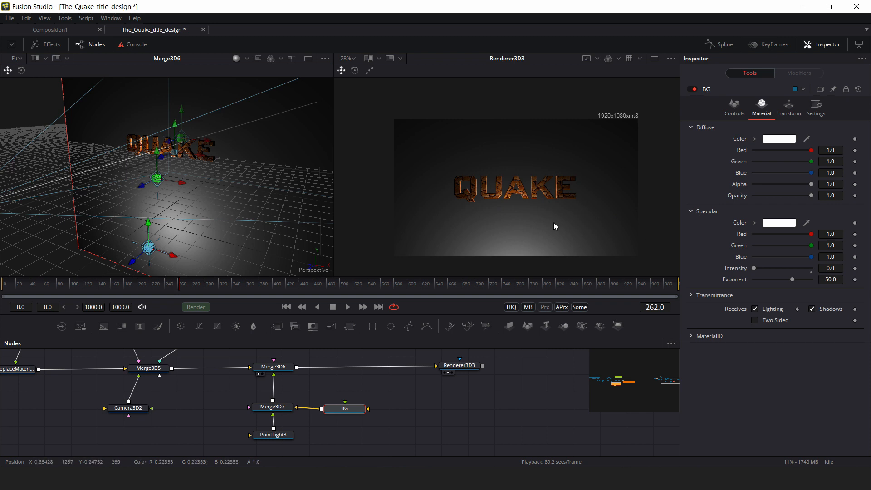
left_click_drag(204, 227, 194, 253)
left_click_drag(334, 428, 305, 424)
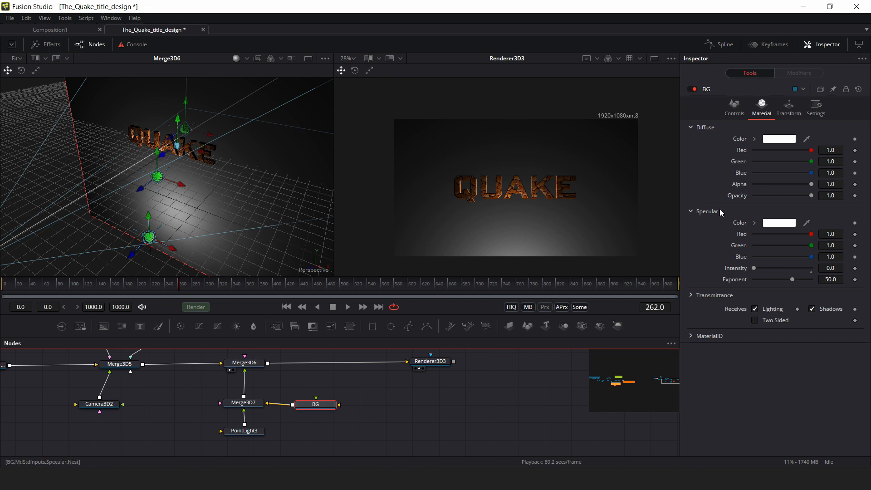
left_click(794, 140)
left_click_drag(515, 189, 484, 182)
left_click_drag(540, 196, 539, 200)
left_click_drag(486, 190, 487, 183)
left_click(487, 321)
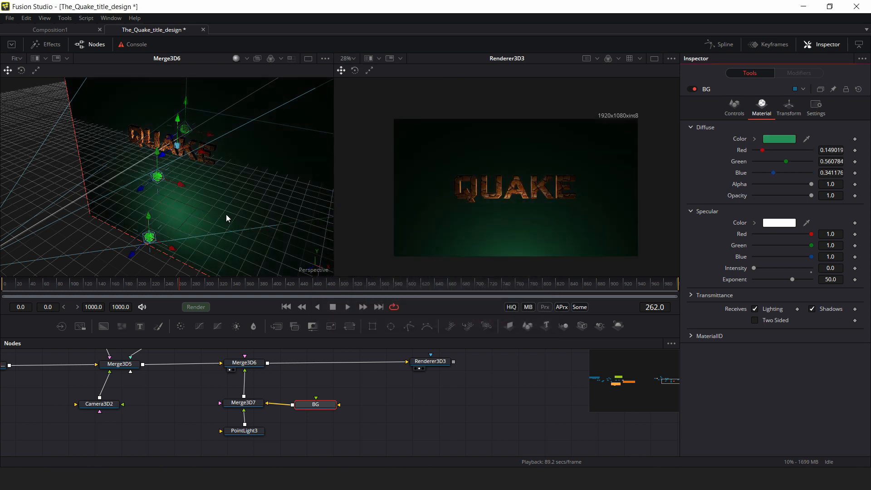
Insert a Color Corrector (CC) between the SUN_BAKED ground texture loader and Transform3, moving the loader away to make room
left_click_drag(156, 408, 637, 434)
left_click_drag(360, 404, 365, 452)
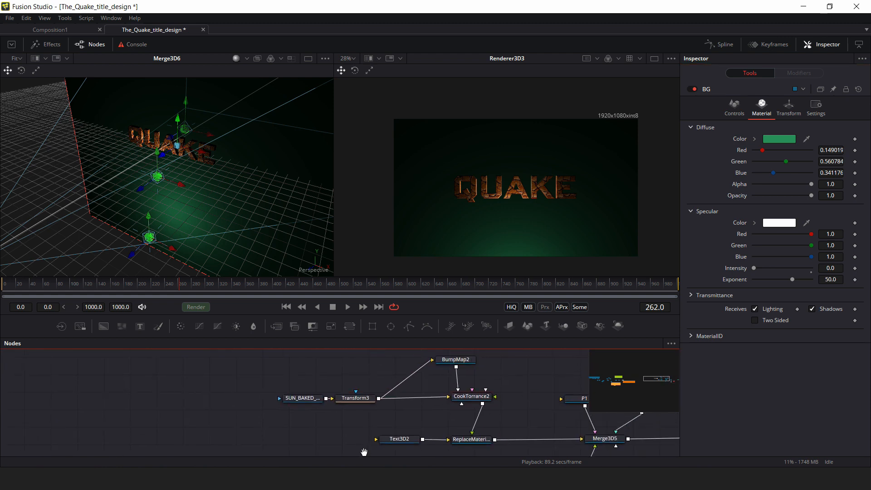
left_click(303, 398)
left_click_drag(304, 400, 248, 402)
key("shift+space")
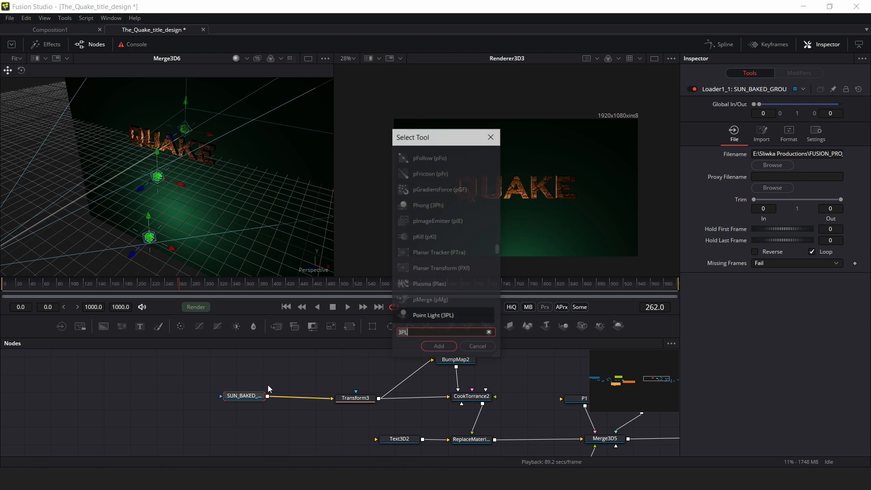
type("CC")
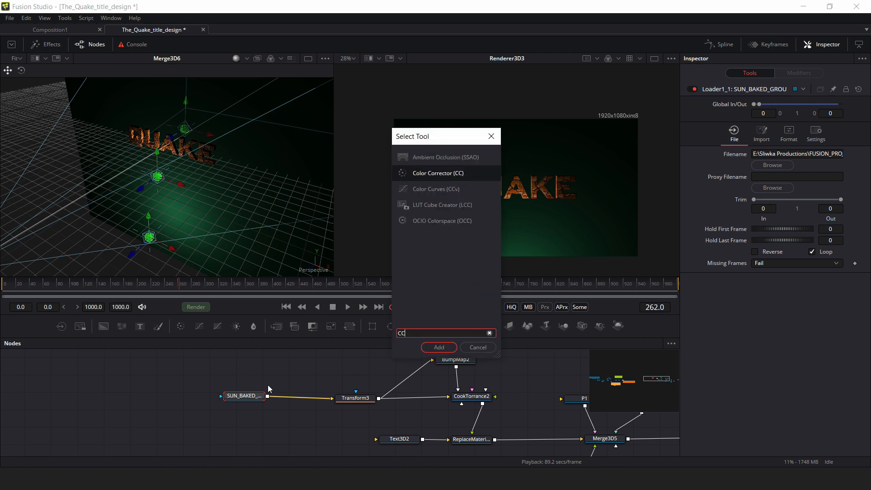
key("Return")
Tint the ground texture green in ColorCorrector2 at strength about 0.5 and saturation 0.47, previewing CookTorrance2 in the second viewer
left_click(795, 191)
left_click_drag(794, 191, 774, 182)
left_click(472, 396)
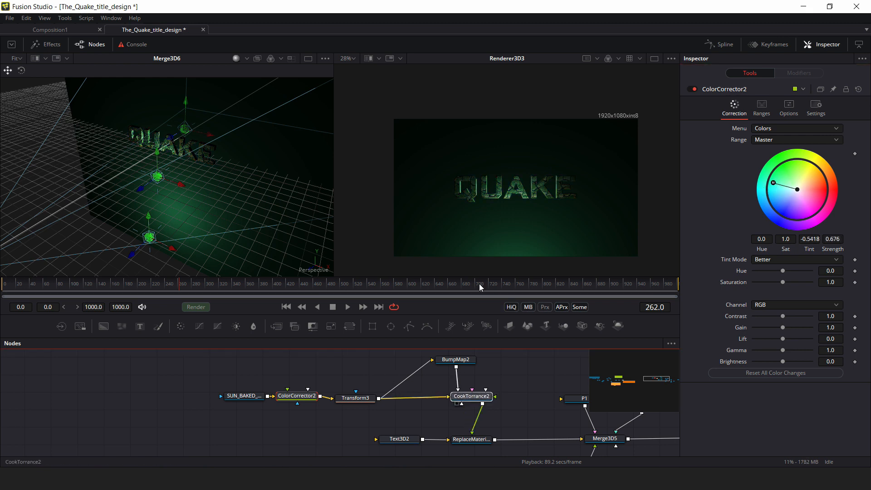
key("2")
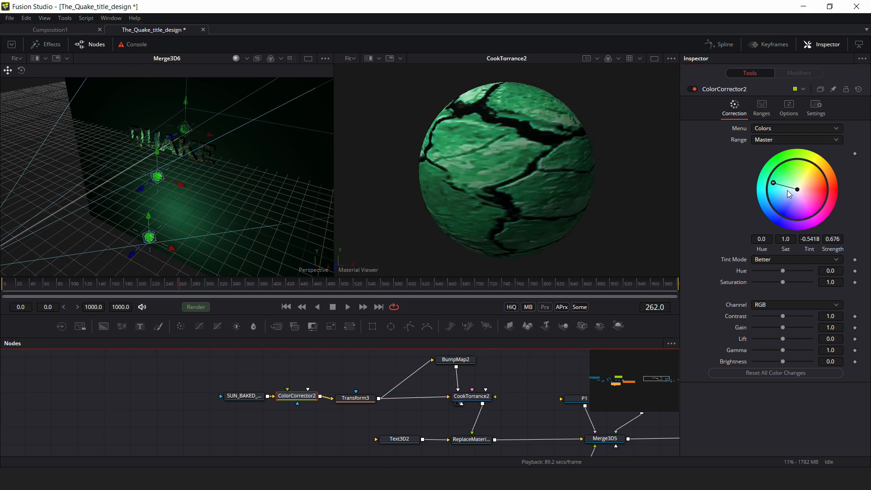
left_click_drag(783, 281, 767, 282)
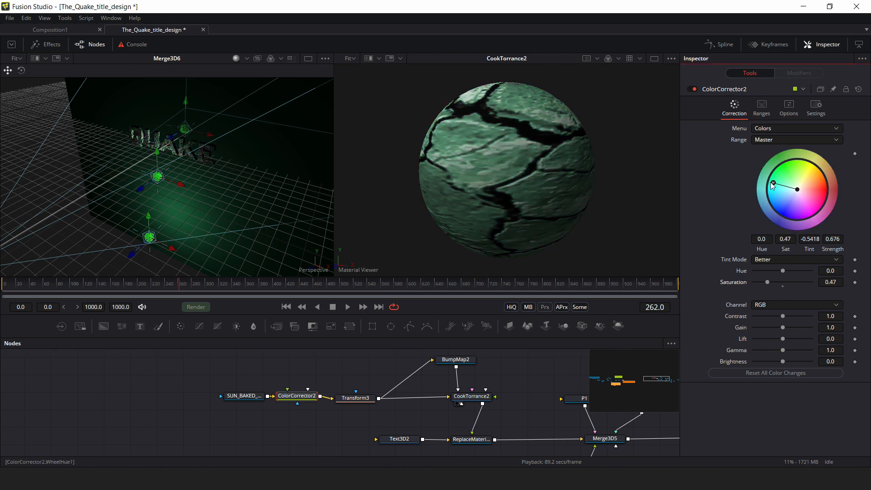
left_click_drag(773, 184, 779, 187)
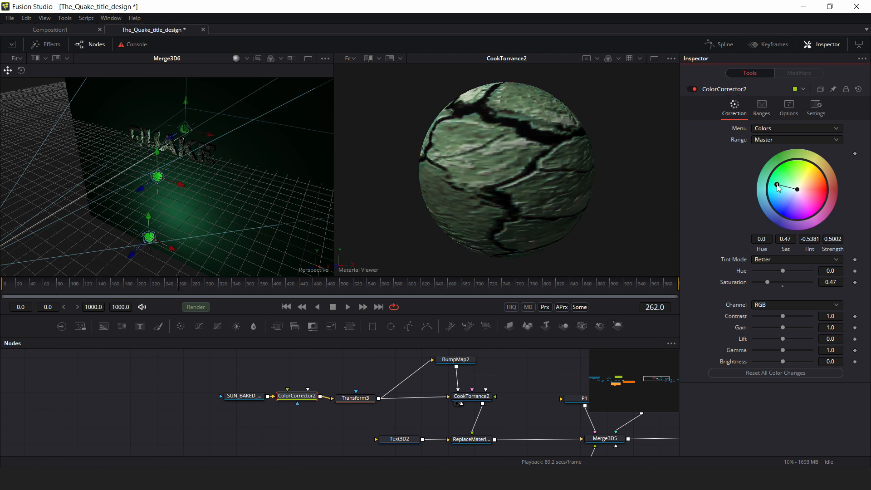
Check the recolored letters by showing ReplaceMaterial3D2 and then Renderer3D3 in the second viewer
left_click_drag(472, 439, 497, 207)
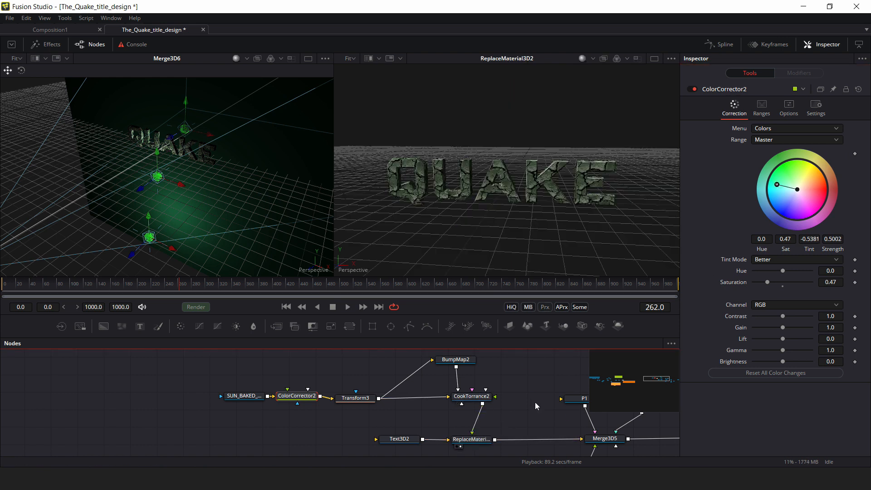
left_click_drag(535, 402, 252, 366)
left_click_drag(503, 390, 310, 396)
left_click_drag(438, 404, 555, 203)
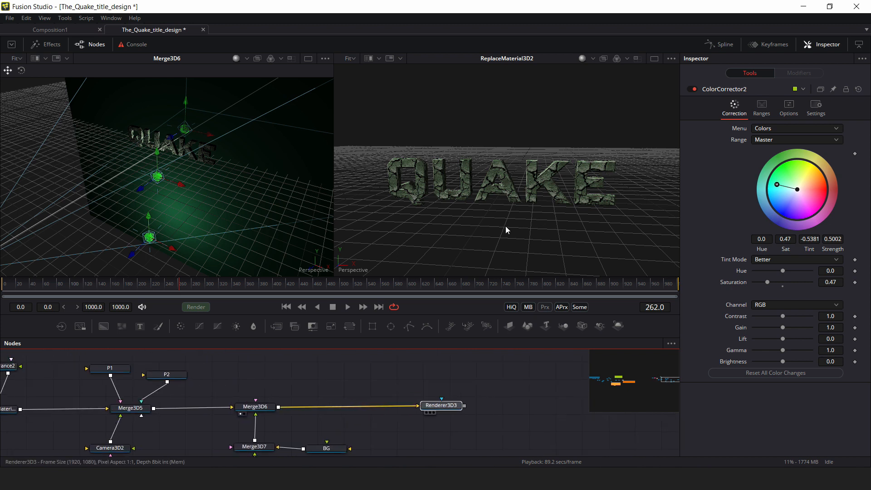
left_click_drag(506, 226, 513, 204)
Brighten the BG plane's diffuse color to a teal green with red 0.184, green 0.667 and blue 0.506
left_click_drag(320, 401, 415, 410)
left_click_drag(386, 438, 376, 382)
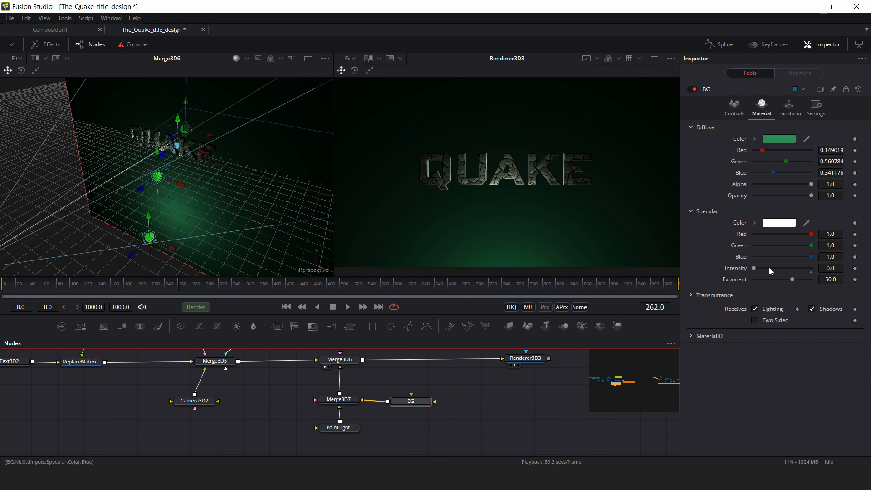
left_click(787, 140)
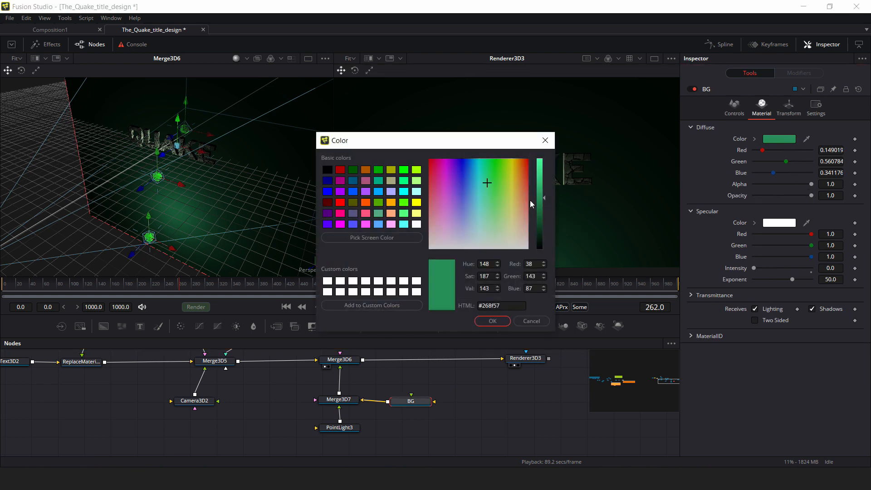
left_click_drag(543, 197, 544, 190)
left_click(484, 184)
left_click(493, 321)
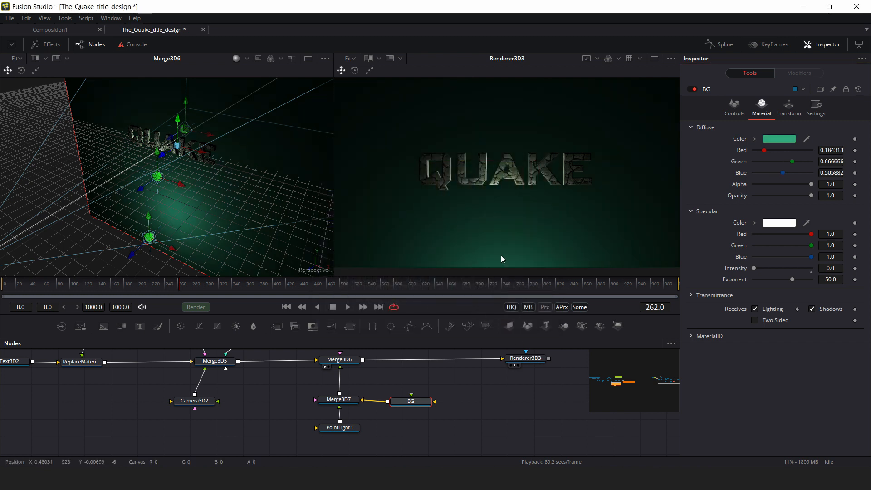
scroll(536, 226, "down", 3)
scroll(532, 221, "up", 2)
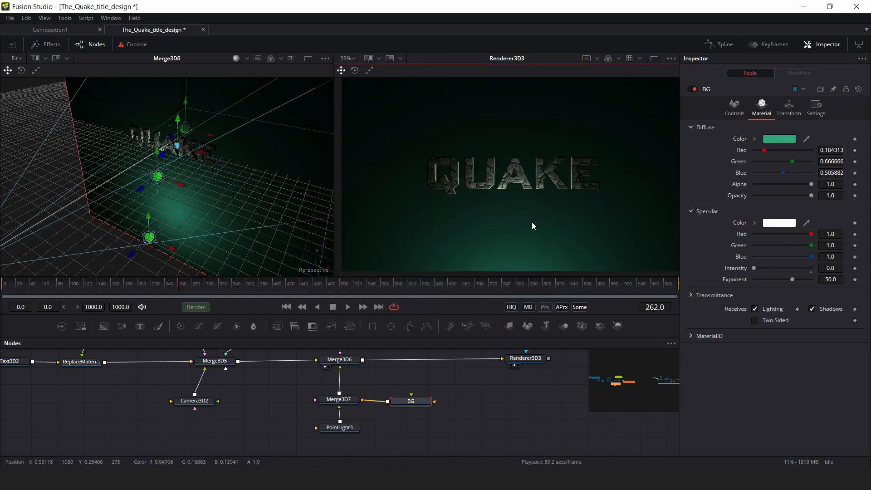
key("ctrl+f")
Duplicate the BG plane node and rename the copy BG_2
left_click_drag(413, 420, 427, 406)
left_click_drag(454, 372, 472, 373)
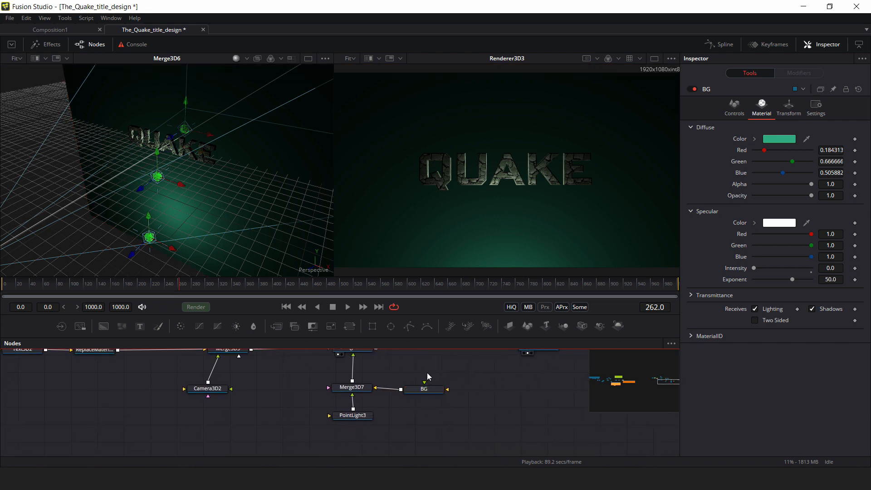
left_click_drag(480, 372, 401, 395)
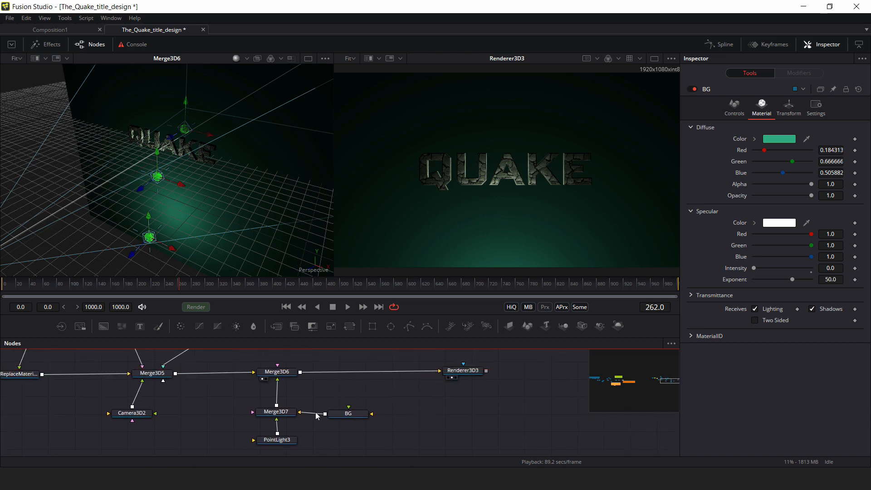
left_click_drag(361, 418, 336, 419)
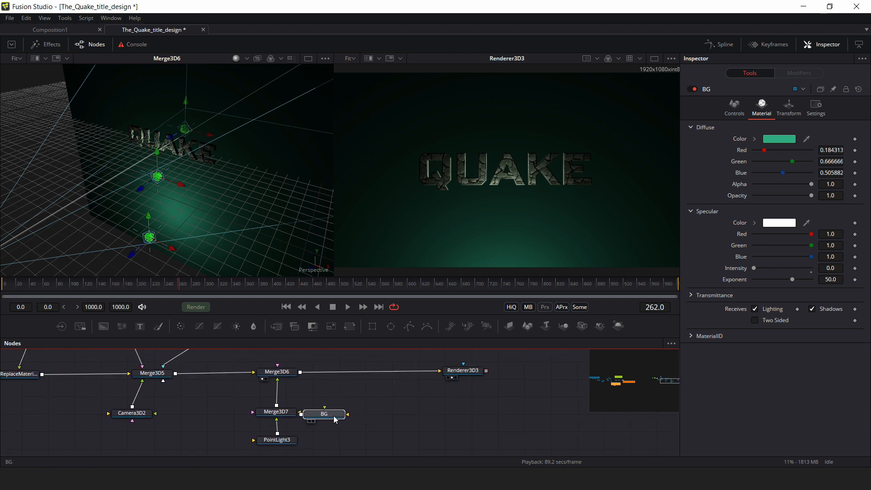
key("ctrl+v")
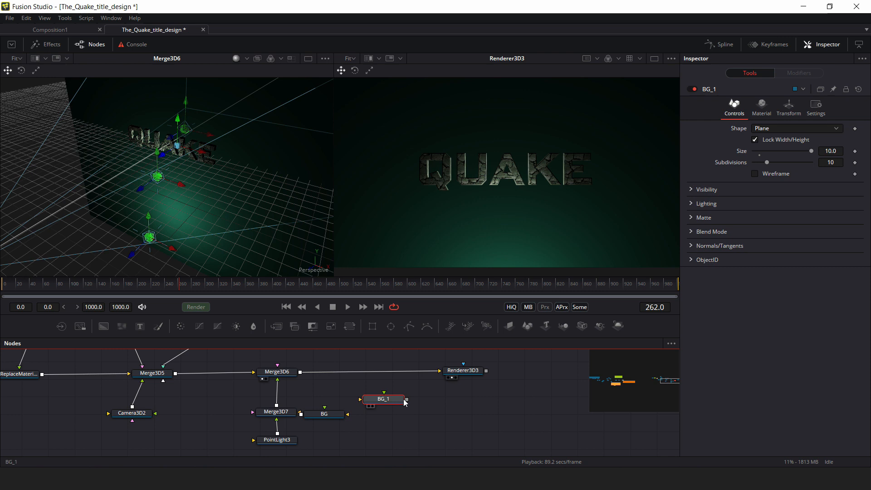
key("F2")
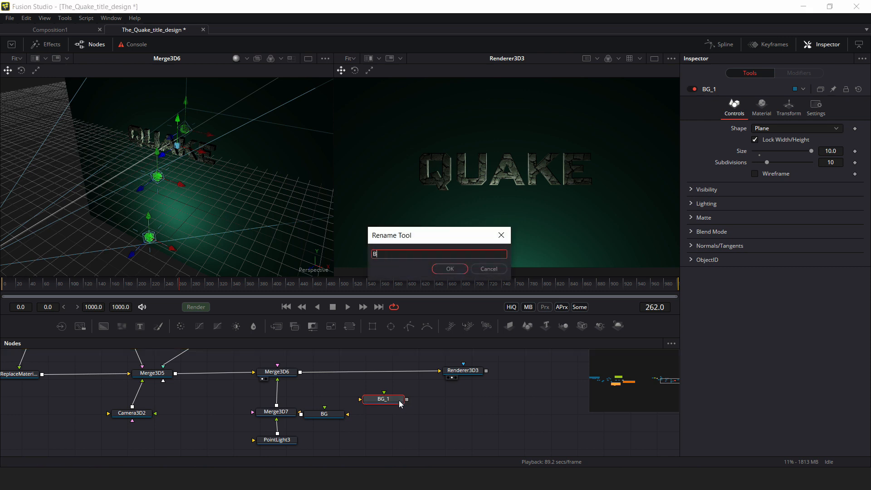
type("2")
key("Return")
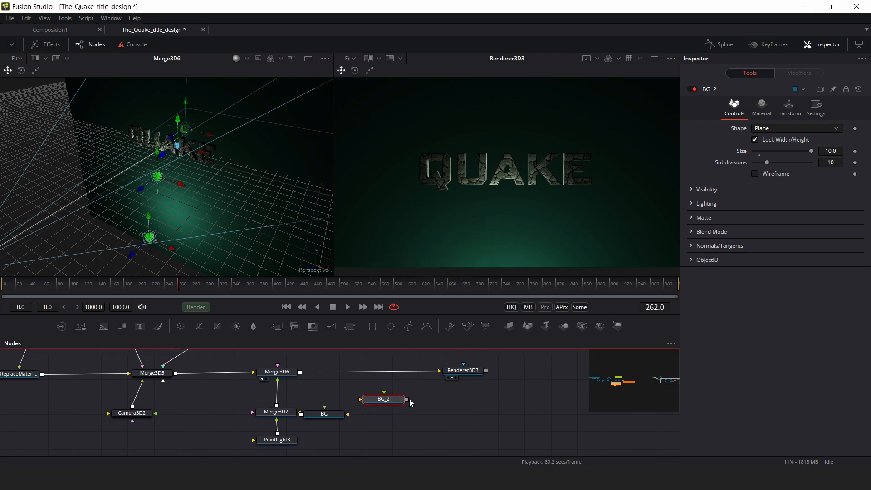
Connect BG_2 to Merge3D6 and space out Renderer3D3 and BG_2 in the node graph
left_click_drag(333, 384, 303, 376)
left_click(410, 402)
mouse_move(407, 400)
left_mouse_down()
mouse_move(300, 373)
mouse_move(401, 407)
left_mouse_up()
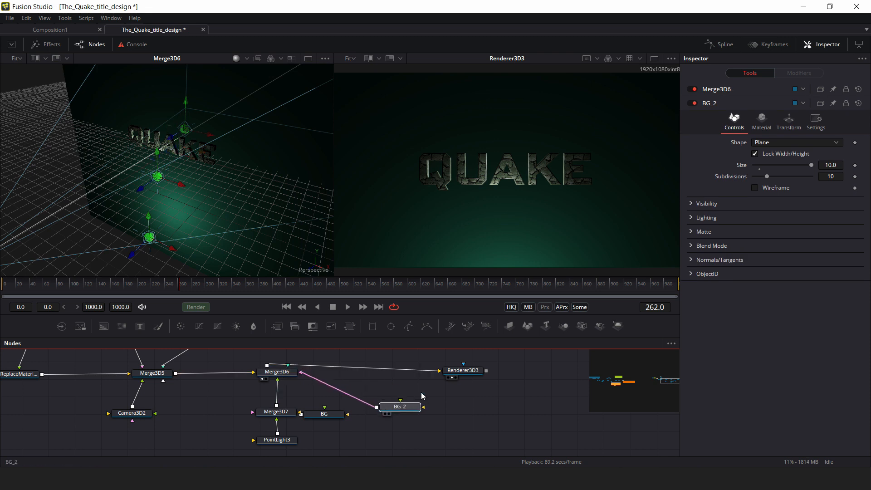
left_click_drag(460, 377, 497, 386)
left_click_drag(401, 411, 426, 418)
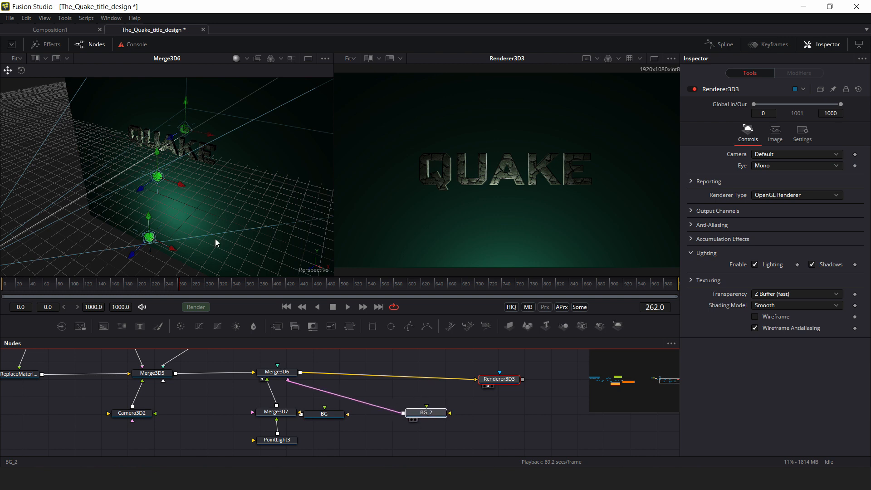
Move the BG_2 plane slightly in front of the BG plane, connect PointLight3 to it and tidy the nodes
left_click_drag(251, 197, 159, 176)
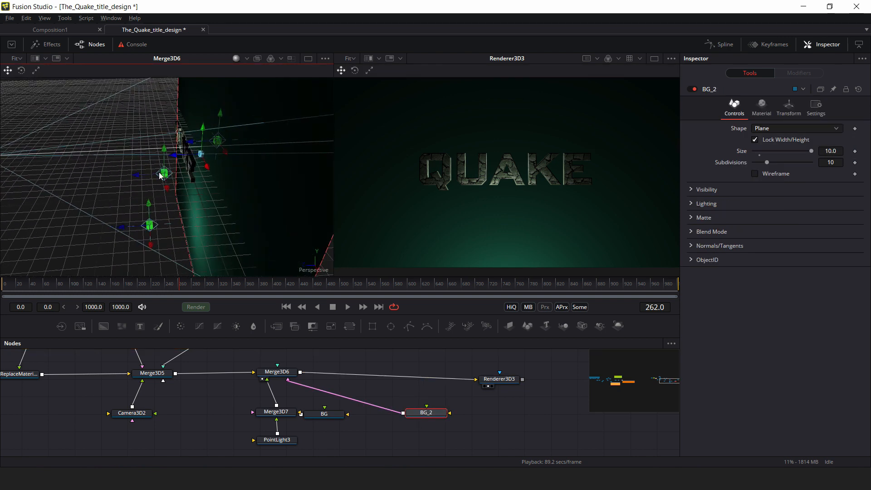
left_click_drag(229, 160, 179, 156)
left_click(277, 440)
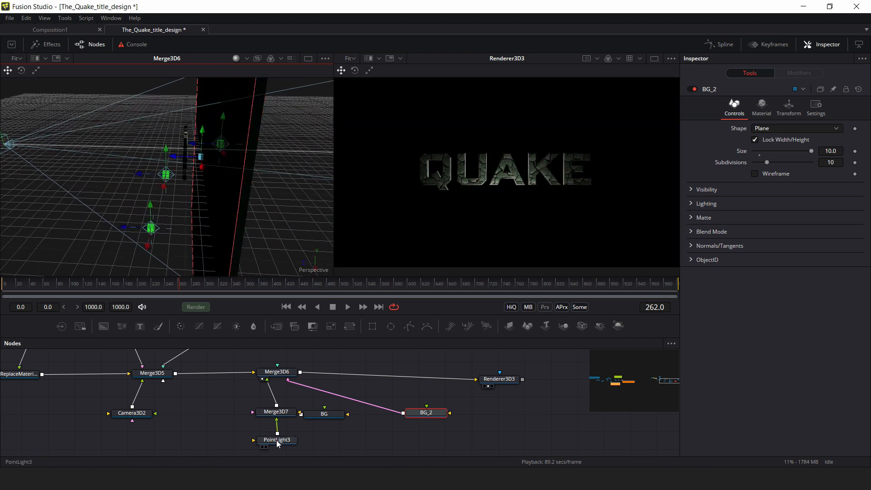
scroll(347, 440, "down", 1)
left_click_drag(280, 432, 372, 424)
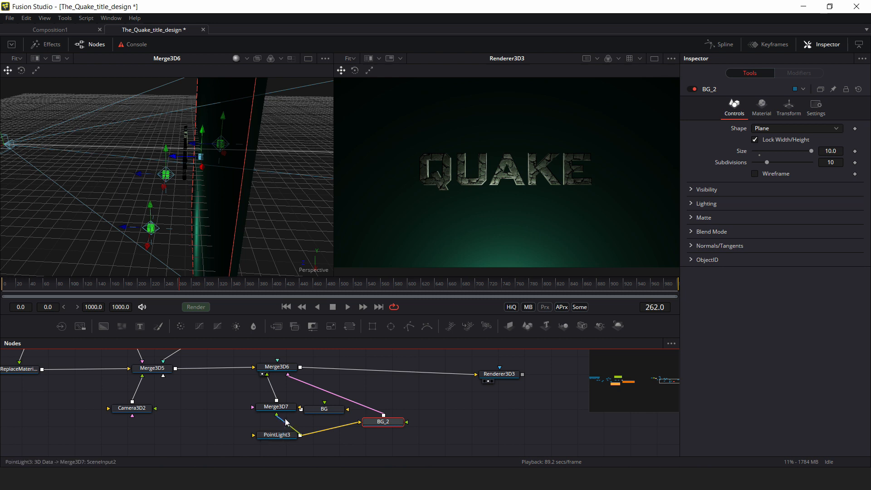
left_click_drag(285, 407, 265, 412)
left_click_drag(376, 424, 416, 414)
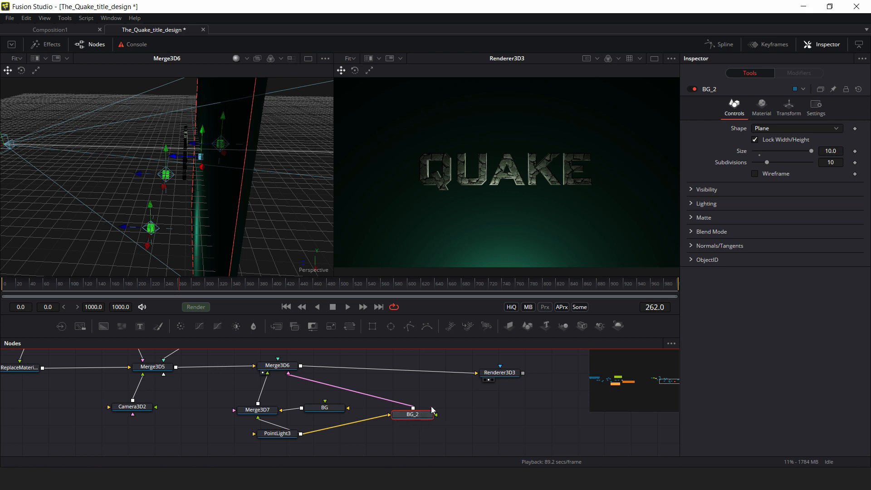
Add a FastNoise (FN) node beside BG_2 and show it in the second viewer
key("shift+space")
type("CC")
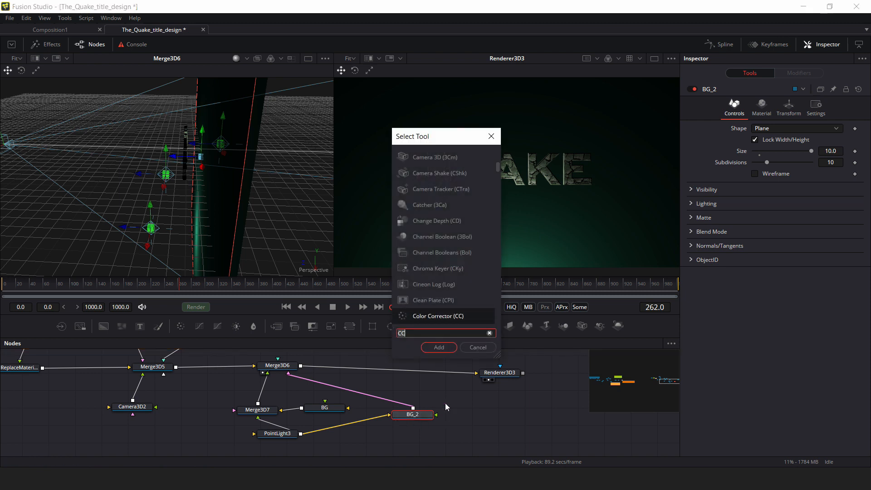
key("BackSpace")
key("BackSpace")
type("FN")
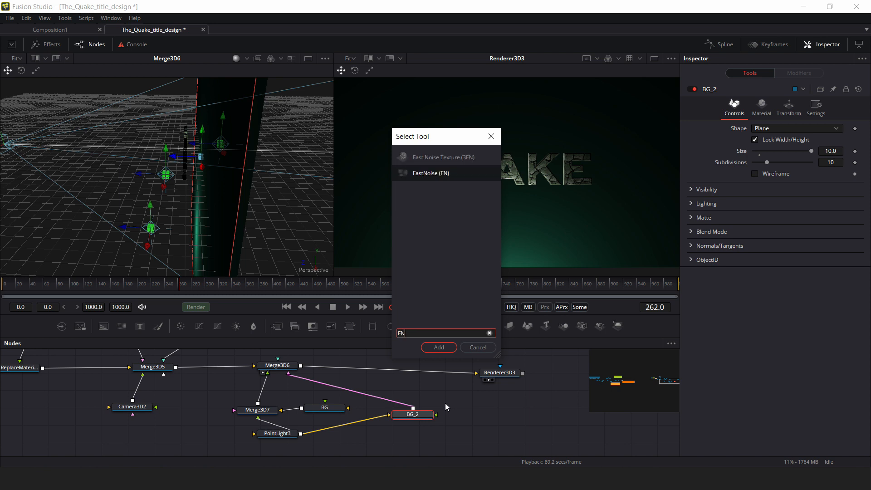
key("Return")
left_click_drag(411, 436, 478, 423)
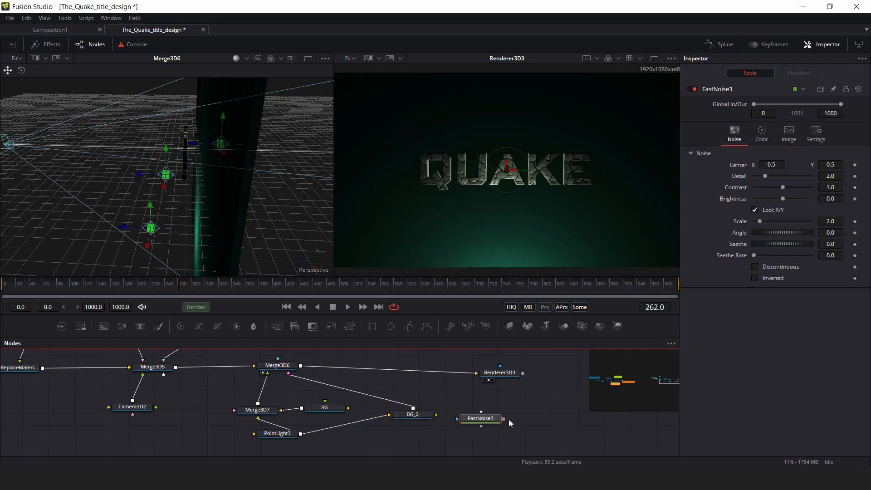
key("2")
scroll(520, 203, "down", 3)
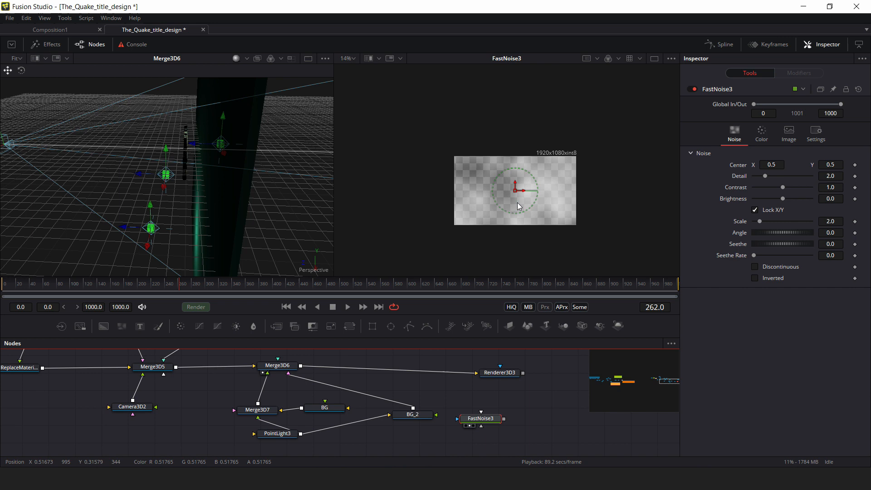
scroll(517, 203, "up", 1)
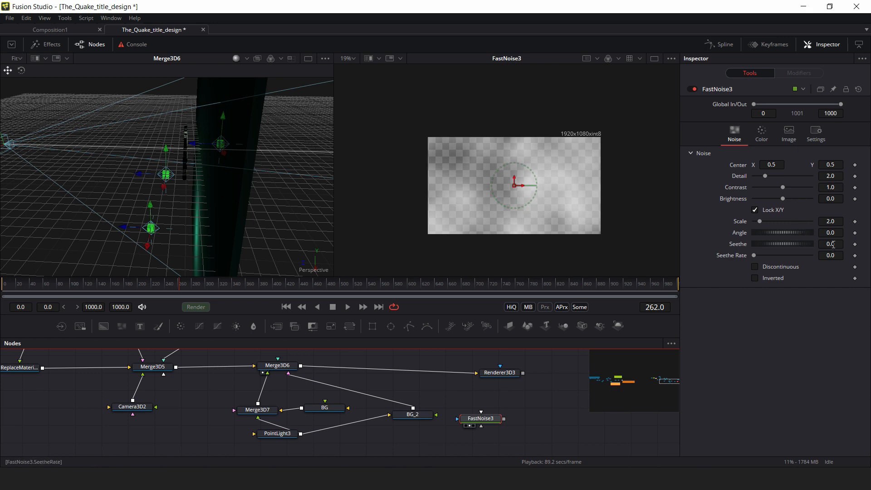
Set the noise detail to 1.34, contrast 2.28, brightness -0.099, scale 3.39 and seethe rate 0.056, and preview its motion
mouse_move(835, 223)
left_mouse_down()
mouse_move(852, 223)
mouse_move(845, 223)
left_mouse_up()
left_click_drag(832, 177, 829, 198)
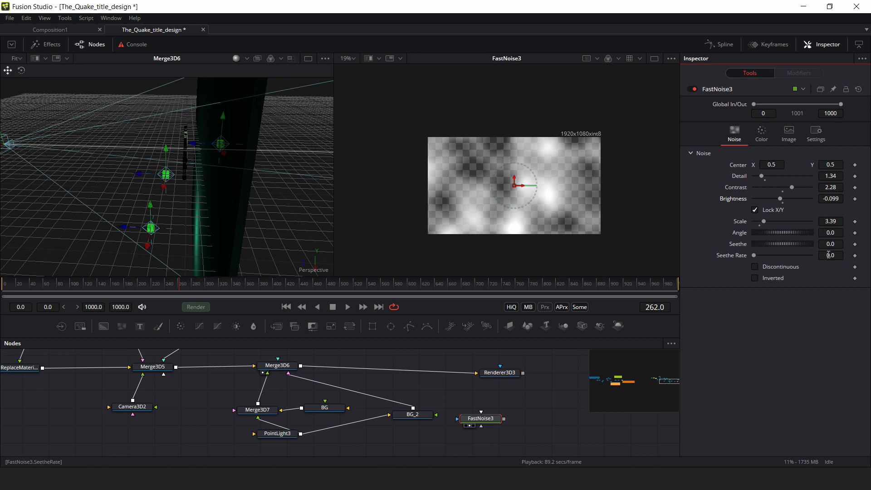
left_click_drag(829, 255, 830, 257)
left_click(164, 286)
key("space")
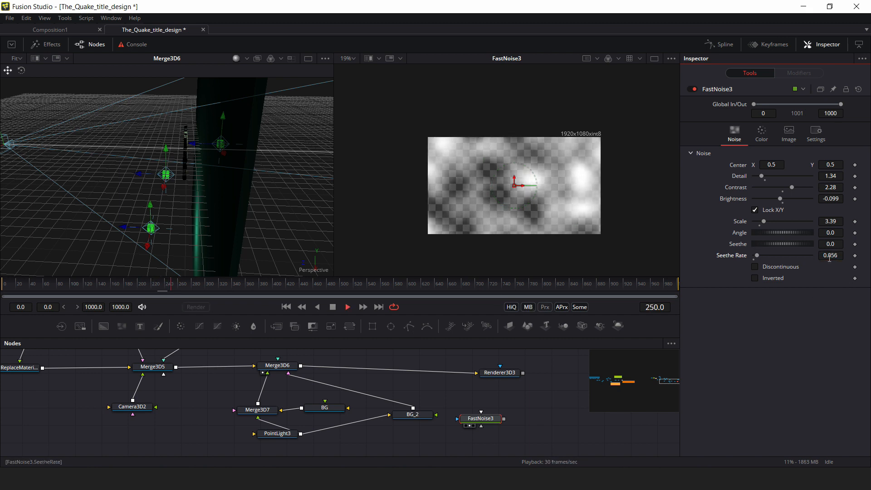
key("space")
Connect FastNoise3 to BG_2's material input and show Renderer3D3 in the second viewer
left_click_drag(504, 419, 480, 416)
left_click_drag(494, 374, 544, 194)
scroll(515, 200, "up", 2)
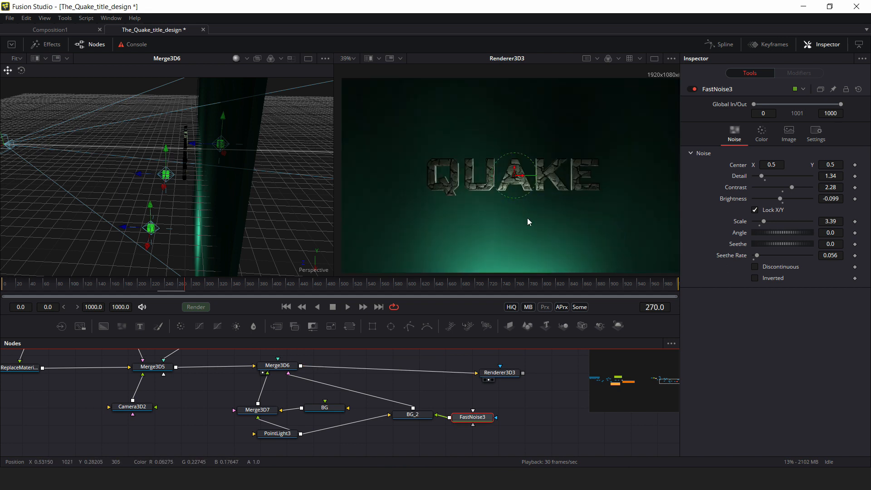
Preview the noise-textured background behind the letters by playing and scrubbing through to frame 219
scroll(501, 243, "down", 2)
key("space")
key("space")
left_click(45, 287)
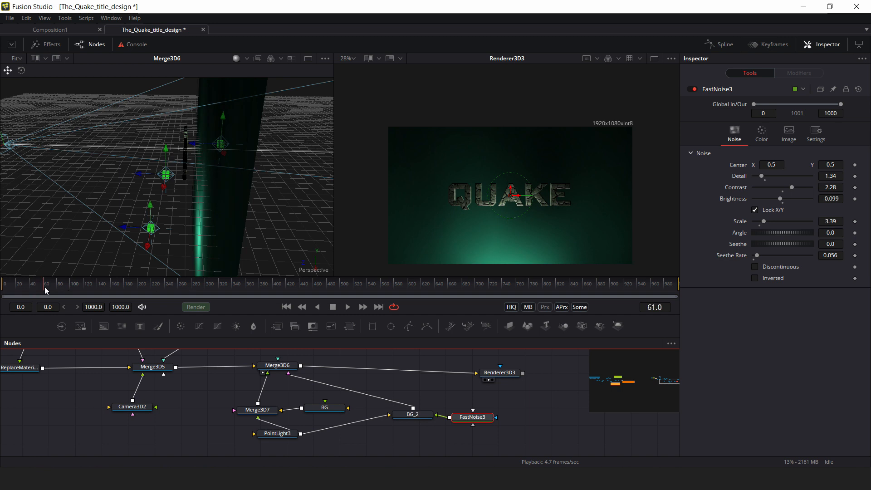
left_click_drag(50, 287, 159, 287)
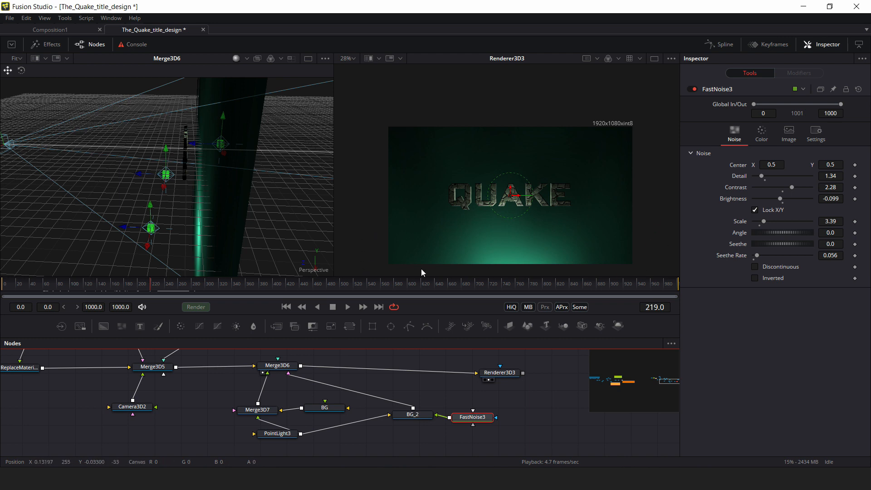
left_click_drag(480, 246, 477, 221)
Mask FastNoise3 with a Rectangle about 1.74 wide and 1.56 high, lowering its center Y to about -0.319
left_click(486, 422)
left_click_drag(490, 421, 497, 418)
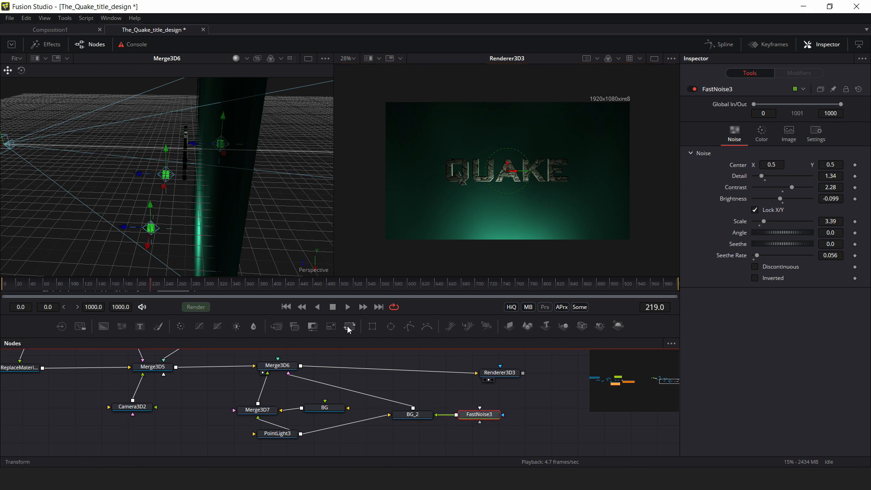
left_click(376, 328)
left_click_drag(478, 398, 480, 437)
left_click_drag(451, 177, 296, 190)
scroll(489, 201, "down", 2)
left_click_drag(491, 202, 487, 257)
left_click_drag(502, 180, 504, 253)
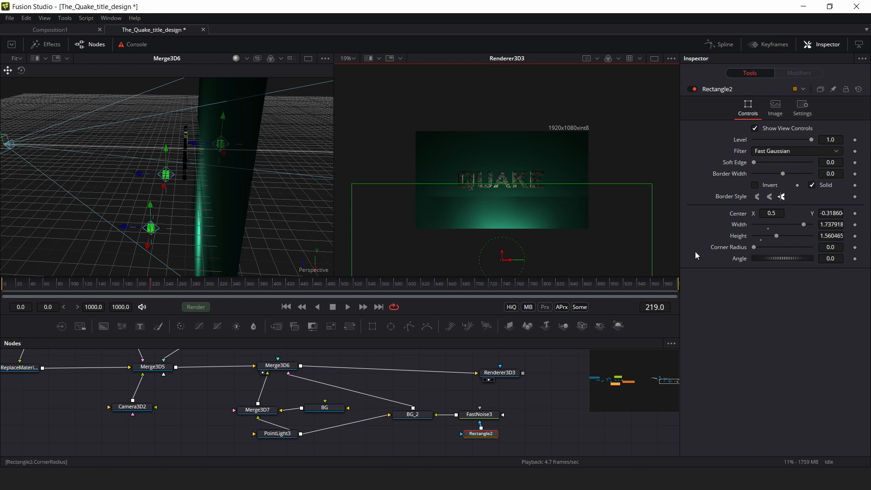
Set the rectangle mask's soft edge to 0.137 and raise its center Y to about -0.277
left_click_drag(754, 162, 793, 165)
left_click(503, 254)
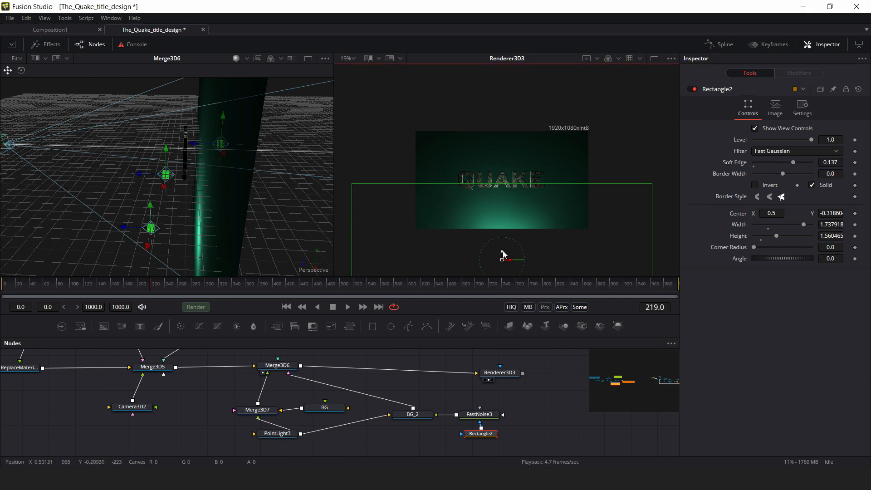
mouse_move(502, 254)
left_mouse_down()
mouse_move(500, 273)
mouse_move(501, 251)
left_mouse_up()
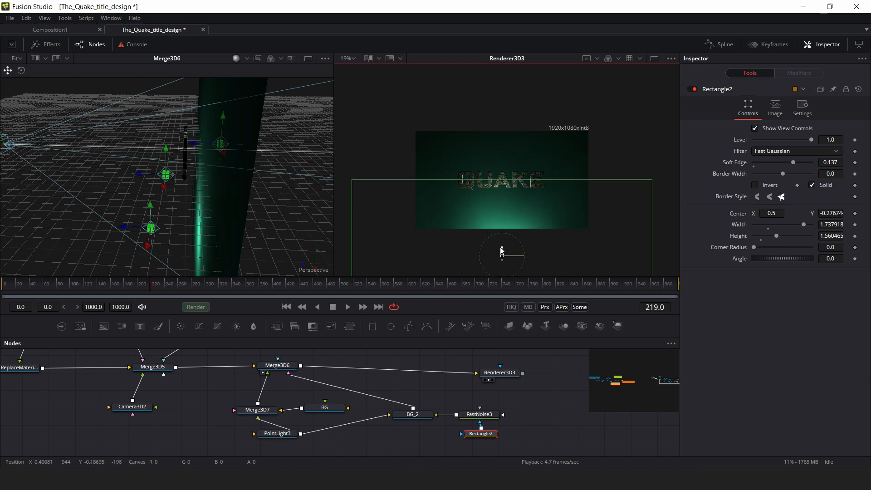
scroll(494, 192, "up", 2)
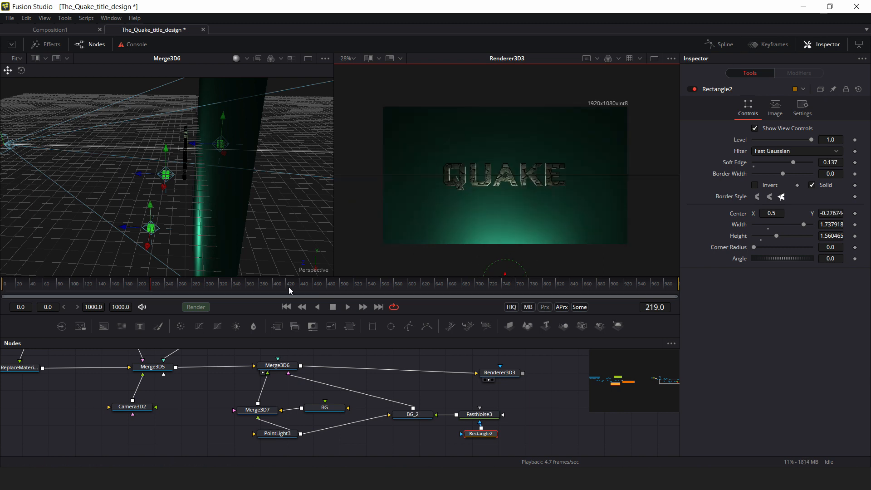
Set FastNoise3's scale to 4.17 and preview the background animation between about frames 58 and 220
left_click(479, 414)
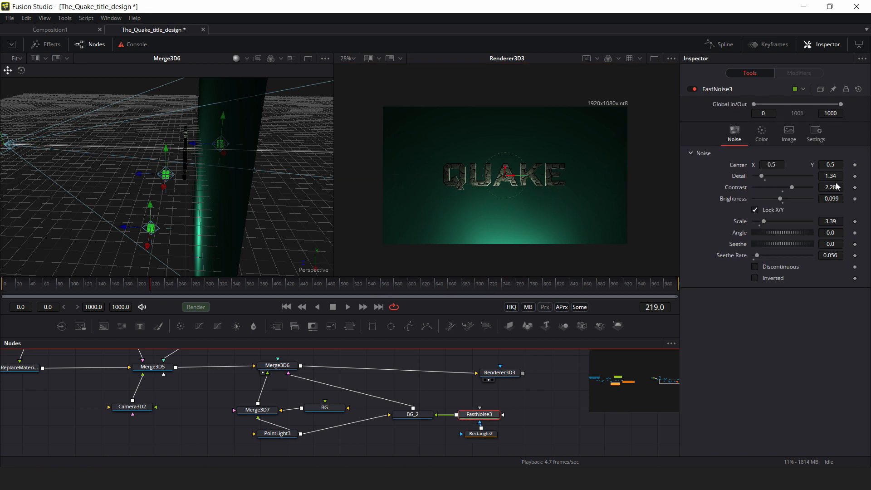
mouse_move(835, 222)
left_mouse_down()
mouse_move(815, 223)
mouse_move(863, 223)
mouse_move(844, 223)
left_mouse_up()
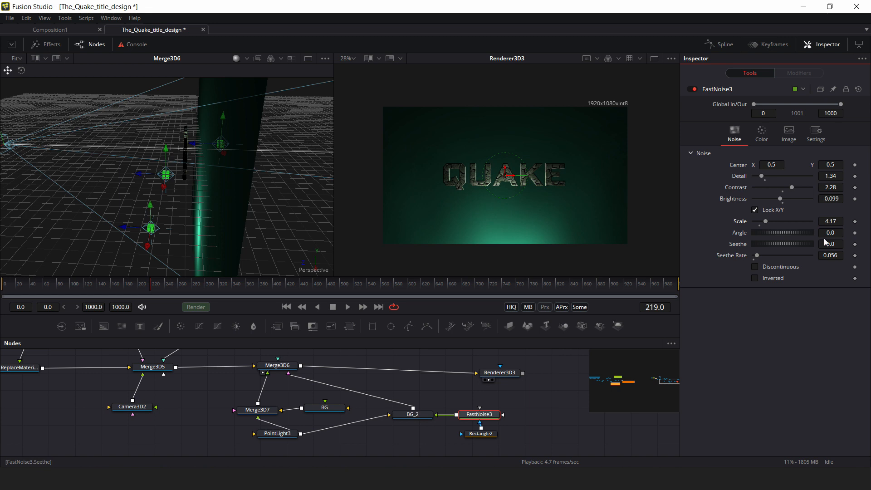
left_click_drag(123, 288, 41, 287)
key("space")
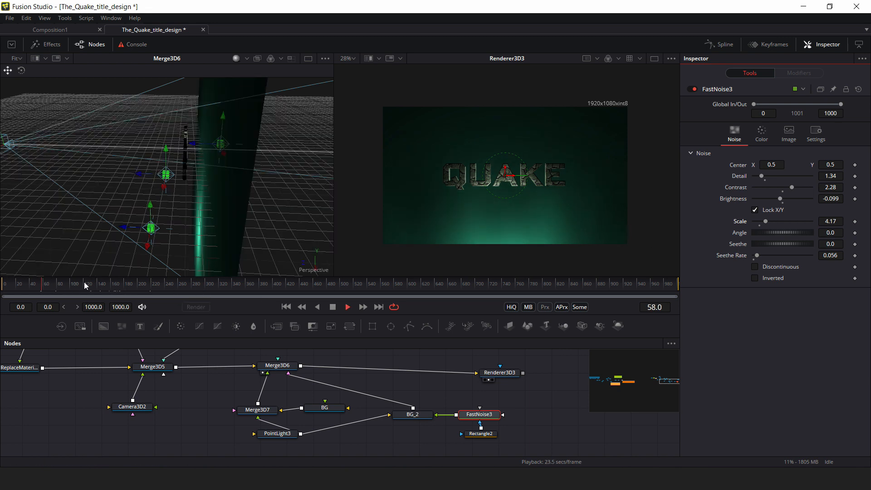
key("space")
left_click_drag(120, 283, 150, 286)
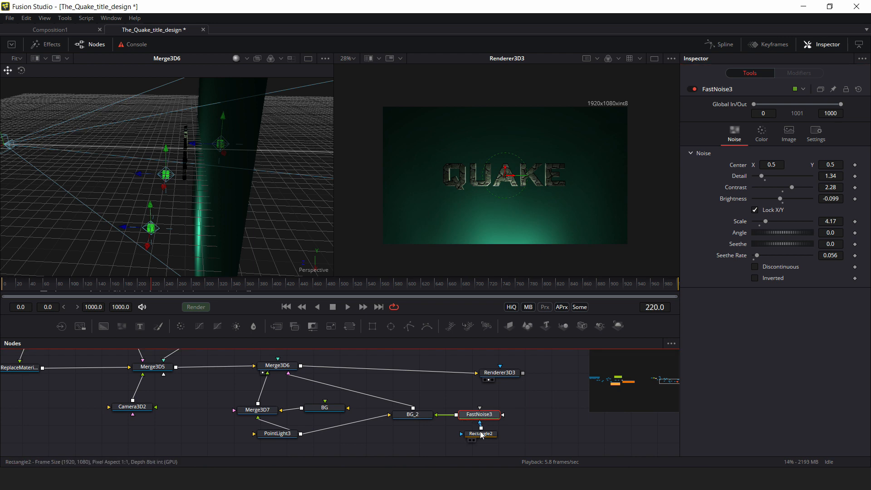
Orbit the 3D scene to an angled view of the letters and background, save the composition, and reposition Renderer3D3 slightly
left_click(395, 415)
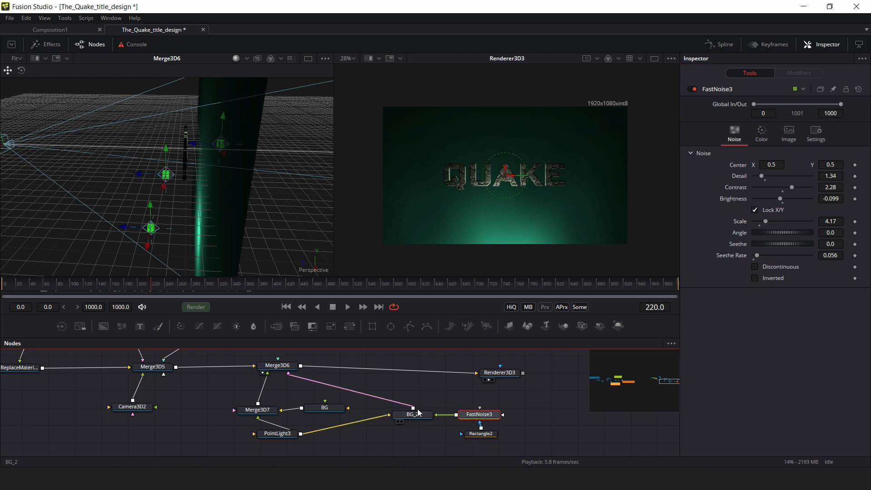
left_click_drag(255, 190, 178, 167)
key("ctrl+s")
left_click_drag(502, 399, 498, 378)
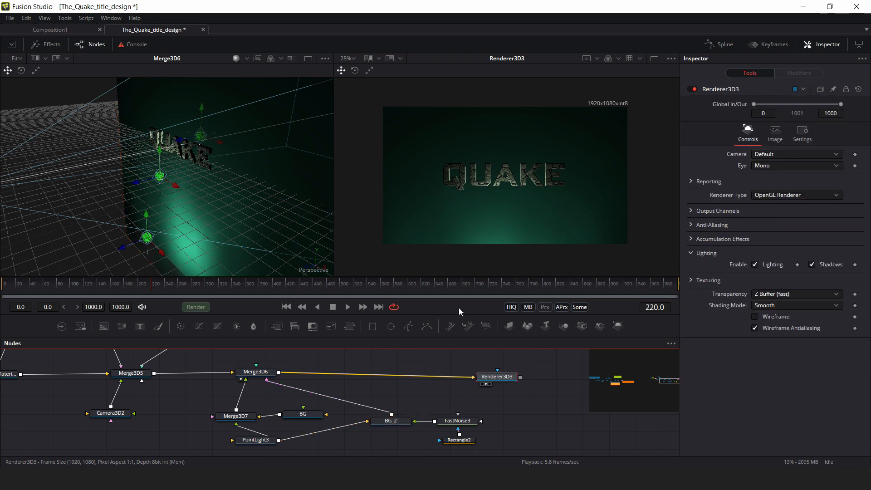
Locate the Merge1 node in the earlier title's node tree and display its composite in place of the 3D scene
left_click_drag(321, 388, 377, 391)
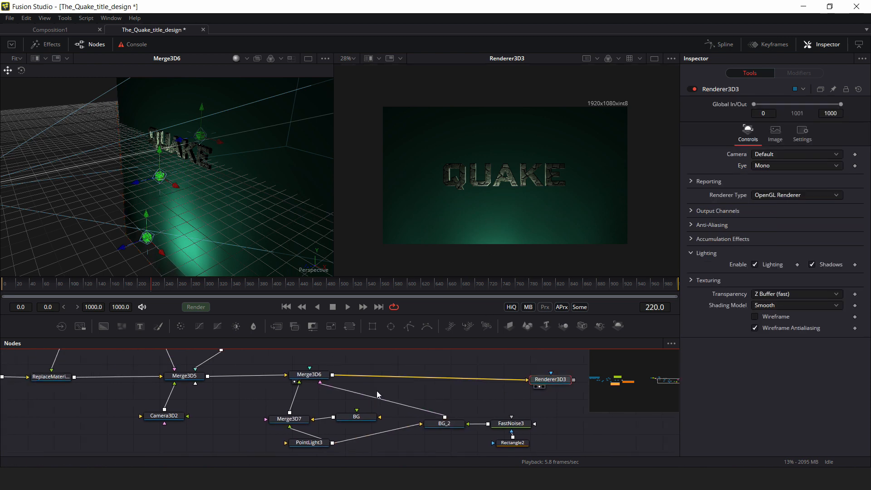
left_click_drag(200, 396, 240, 372)
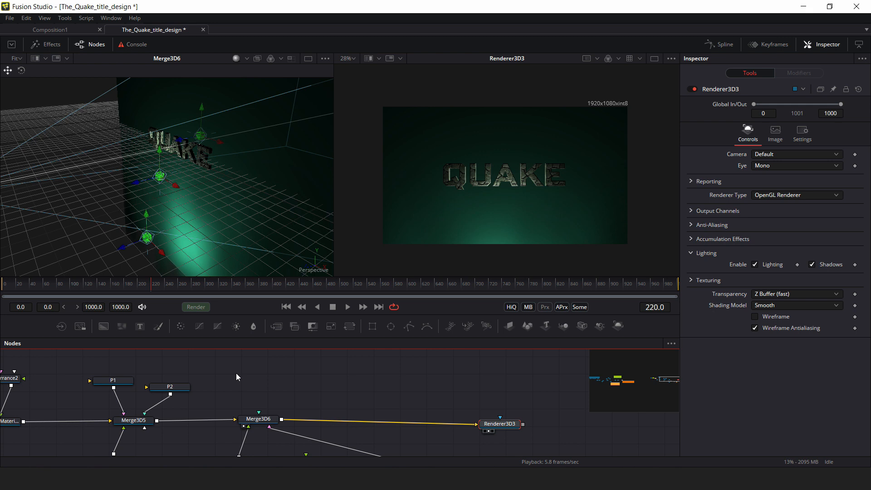
scroll(236, 373, "down", 3)
left_click_drag(264, 381, 554, 383)
left_click_drag(275, 405, 478, 410)
scroll(340, 415, "up", 2)
left_click_drag(165, 417, 322, 402)
scroll(322, 402, "up", 2)
left_click_drag(243, 355, 160, 349)
left_click(237, 369)
key("1")
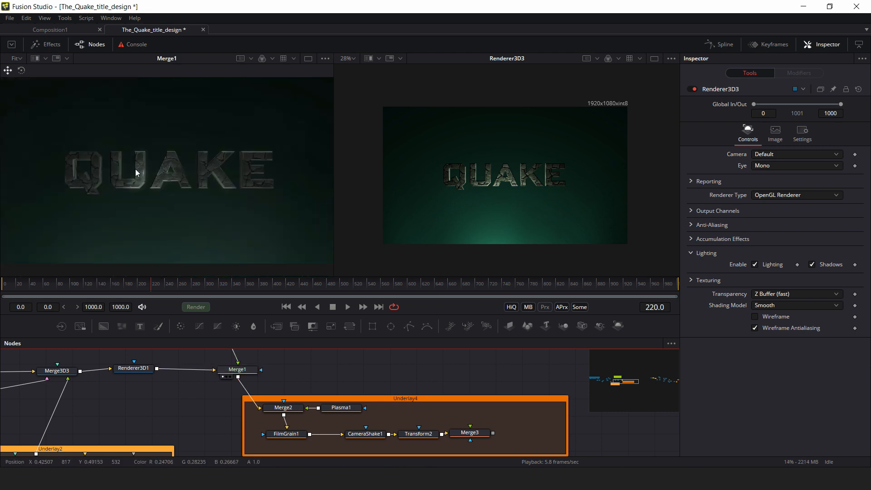
Return to the new title's nodes and display Merge3D5, showing the lit letters without the background
left_click(269, 415)
left_click_drag(204, 387, 214, 401)
left_click_drag(246, 375, 245, 373)
left_click_drag(452, 365, 61, 356)
left_click_drag(357, 379, 132, 374)
left_click_drag(400, 402, 194, 458)
left_click_drag(477, 434, 89, 390)
left_click_drag(393, 396, 399, 433)
left_click_drag(167, 423, 178, 181)
left_click_drag(234, 375, 88, 451)
Add a Renderer 3D node above the main chain, feed it from Merge3D5, and display its output
left_click(299, 379)
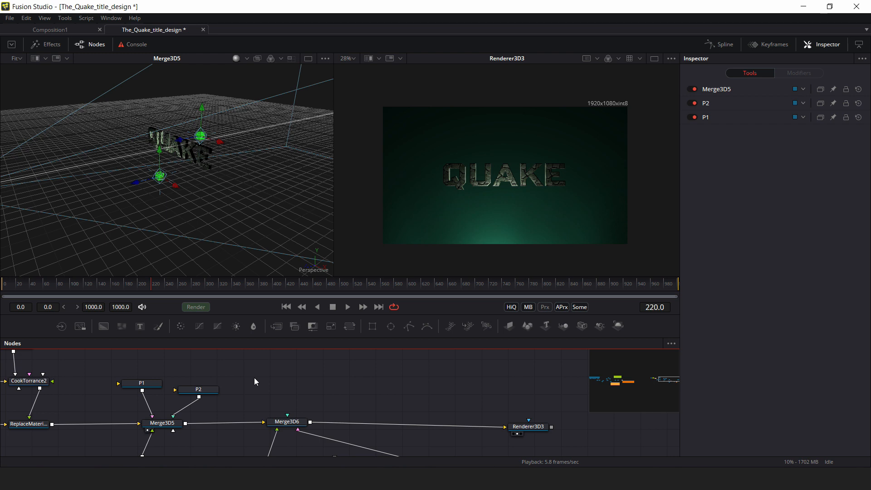
key("shift+space")
type("REND")
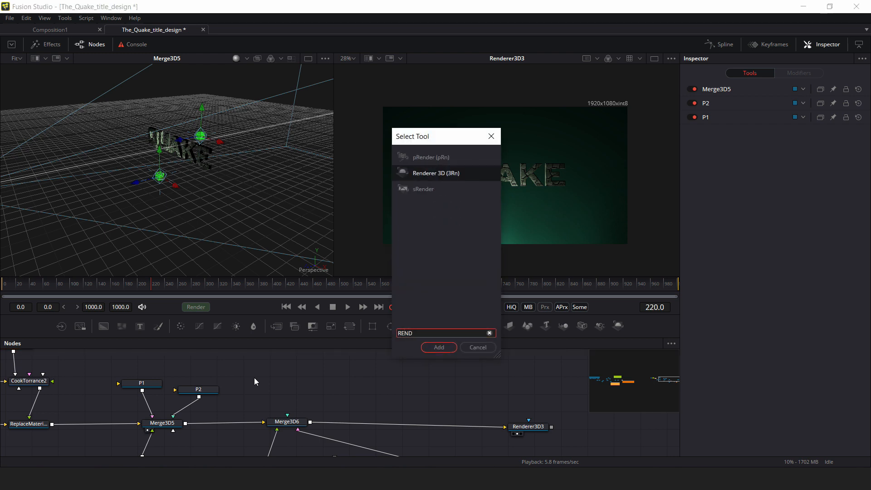
key("Return")
left_click_drag(185, 423, 194, 417)
left_click_drag(222, 399, 254, 387)
key("1")
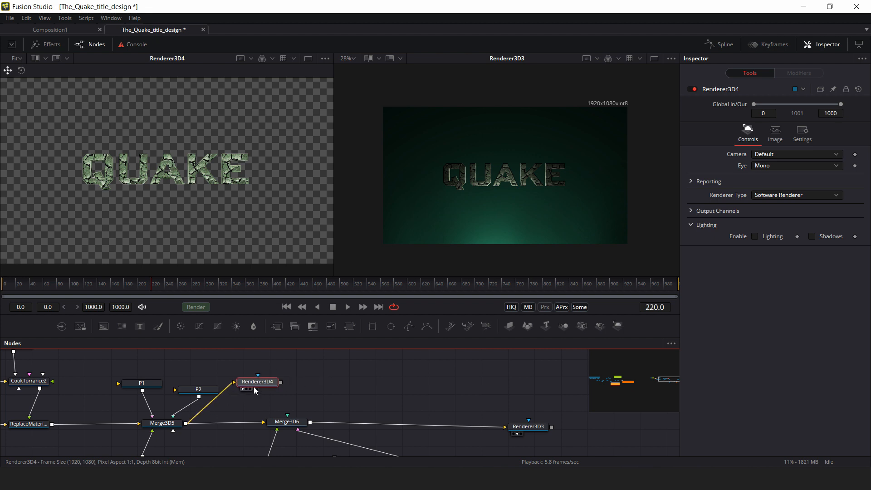
Switch Renderer3D4 to the OpenGL Renderer and enable its lighting and shadows
left_click(813, 194)
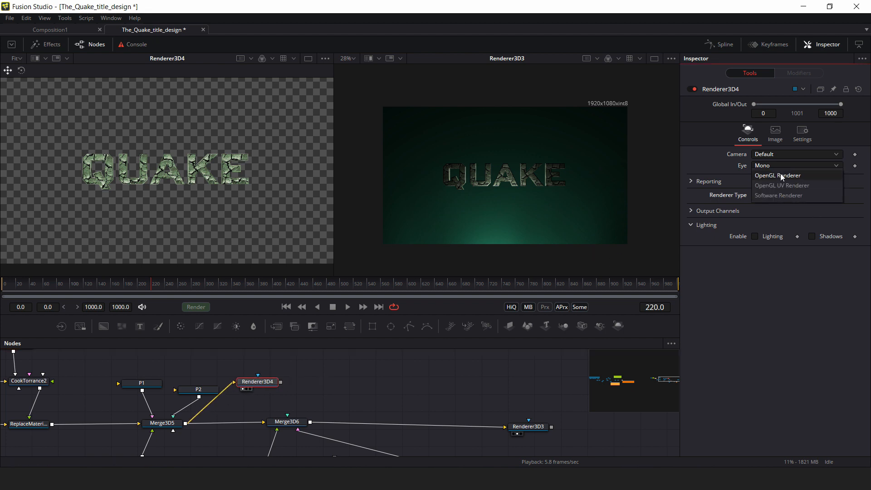
left_click(767, 182)
left_click(755, 264)
left_click(812, 265)
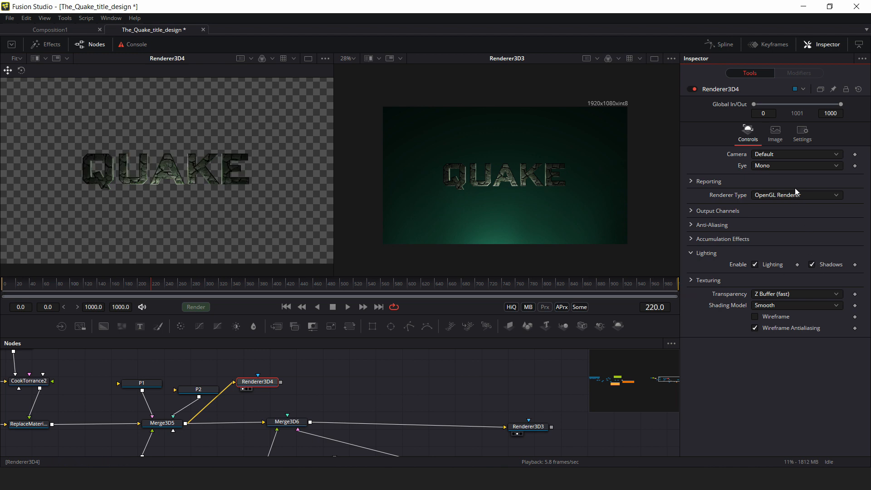
mouse_move(202, 384)
left_mouse_down()
mouse_move(137, 392)
mouse_move(209, 390)
mouse_move(195, 391)
left_mouse_up()
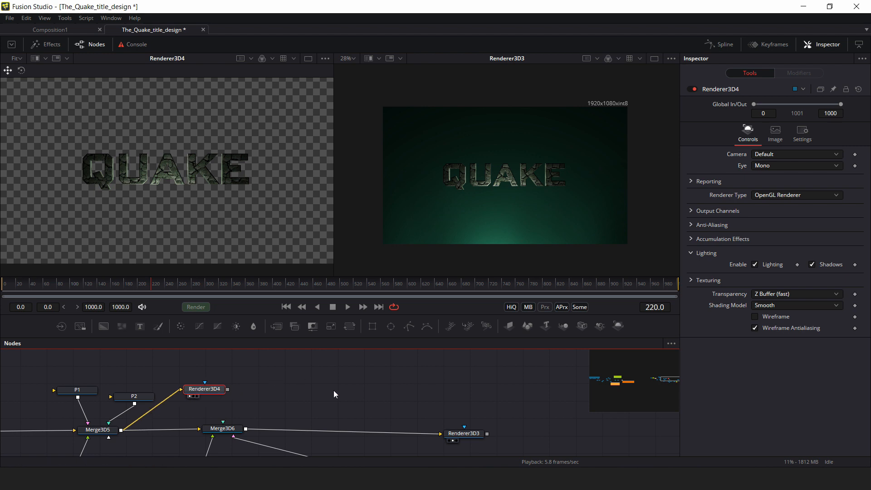
Add a Filter node after Renderer3D4 and display its result
key("shift+space")
type("FIL")
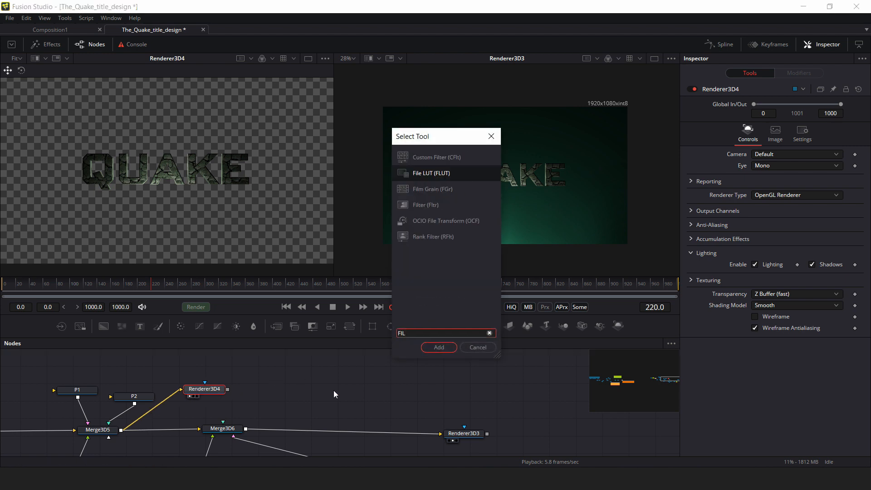
key("Down")
key("Down")
key("Return")
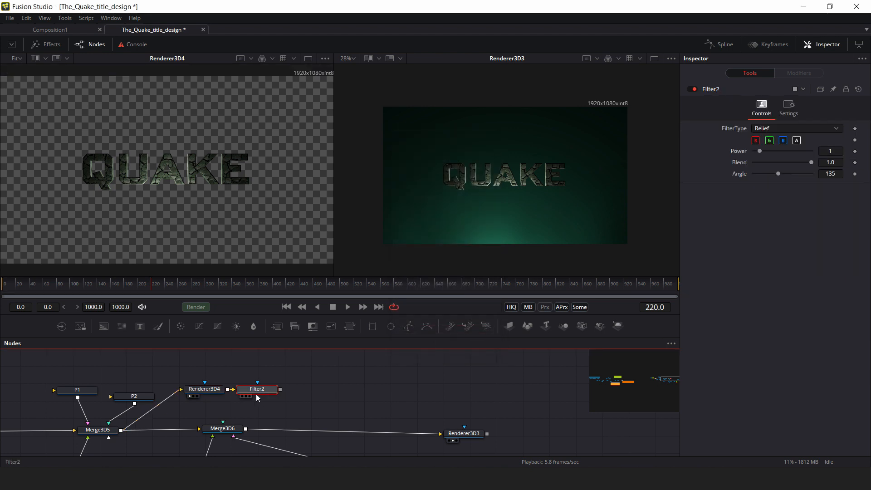
left_click_drag(256, 391, 181, 154)
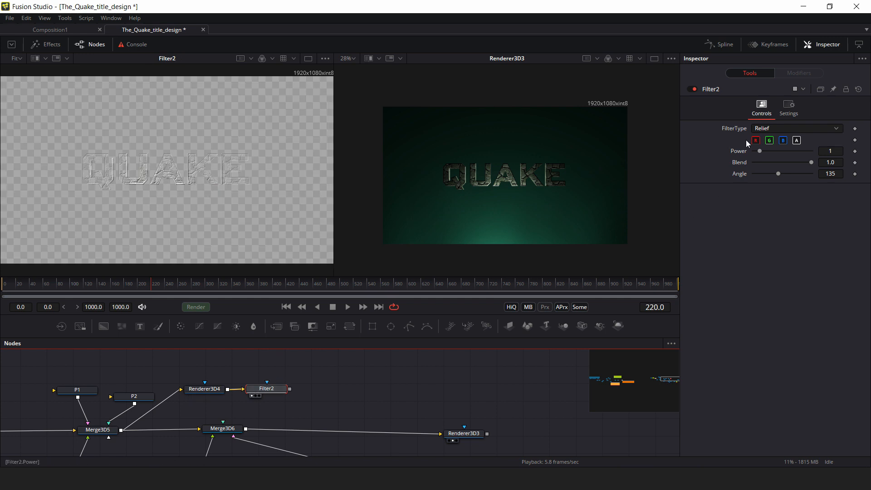
Set Filter2's filter type to Sobel and inspect the letter edges up close
left_click(784, 130)
left_click(774, 160)
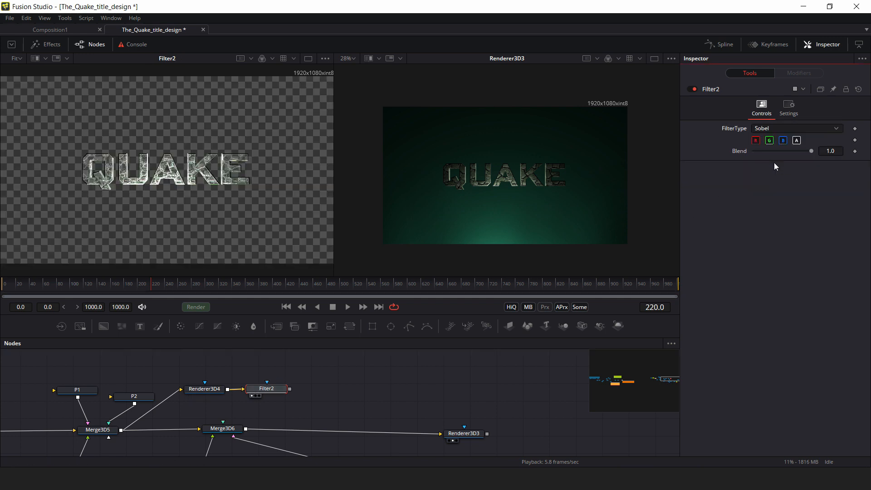
left_click(785, 128)
left_click(785, 128)
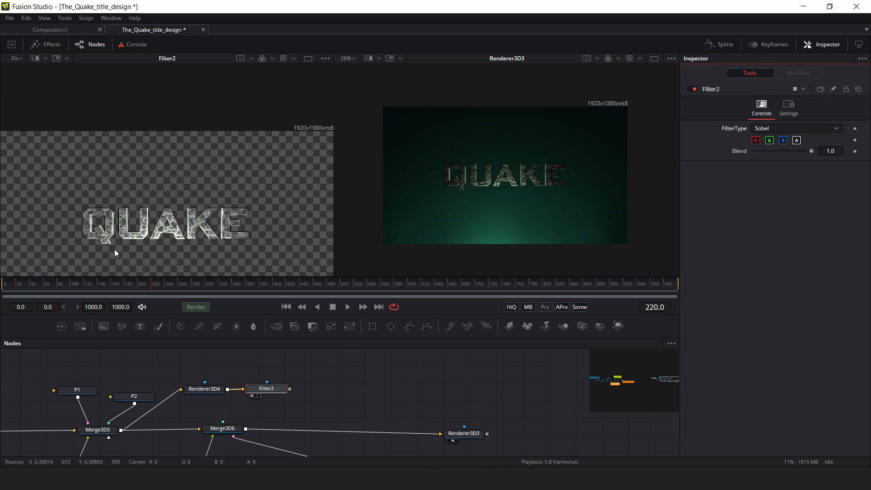
scroll(114, 250, "up", 3)
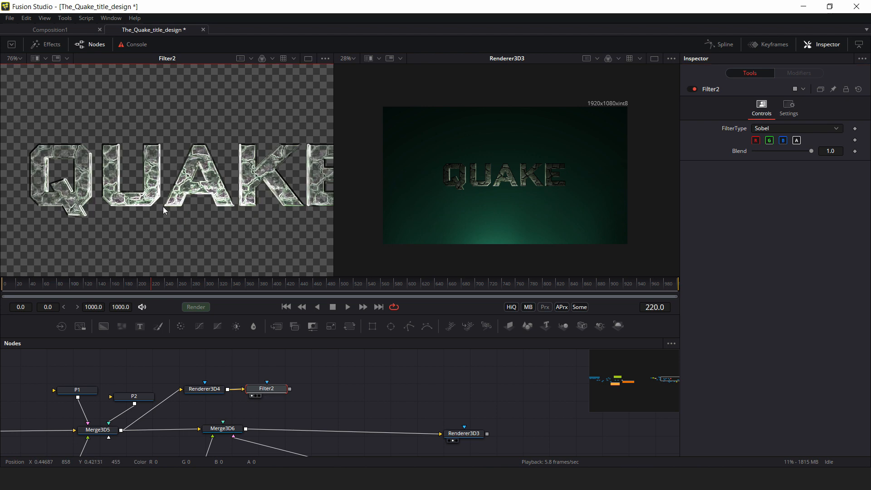
left_click_drag(186, 197, 133, 188)
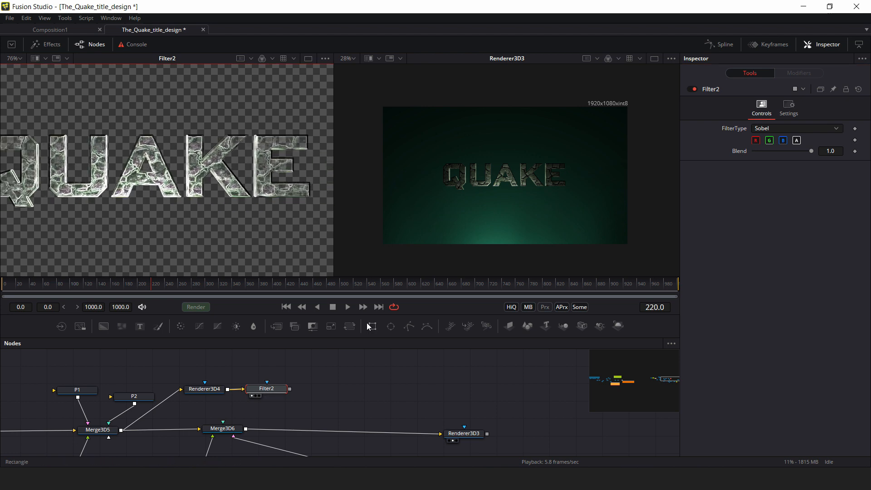
scroll(204, 221, "down", 1)
scroll(204, 220, "up", 1)
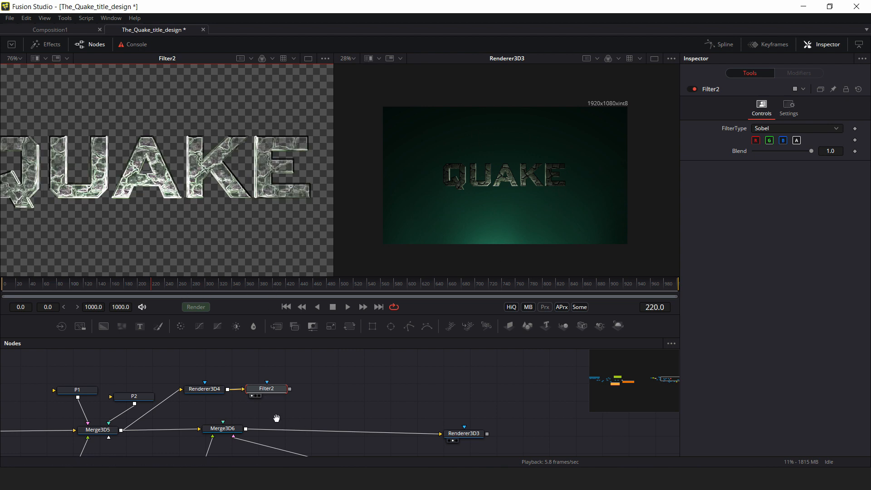
Space out Filter2, merge it over Renderer3D3's output, and display the combined title to check the highlighted edges
left_click_drag(279, 416, 249, 403)
left_click_drag(438, 421, 324, 420)
left_click_drag(239, 382, 284, 382)
left_click(284, 382)
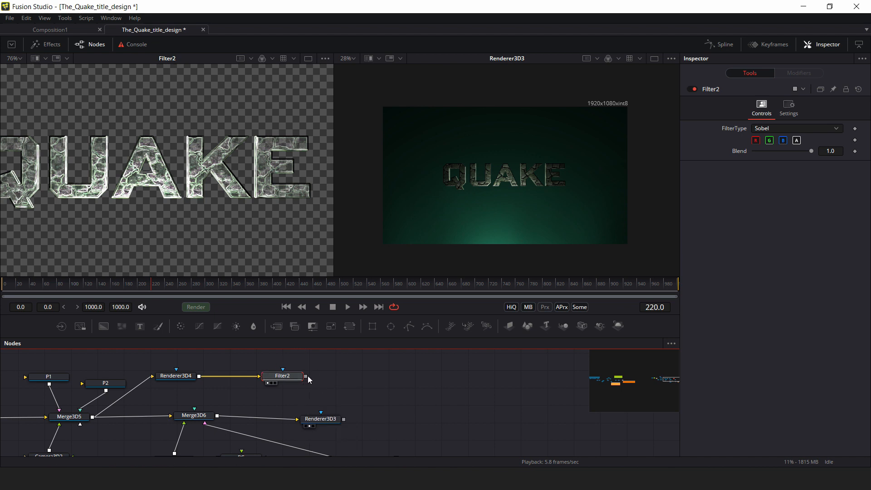
left_click_drag(306, 377, 344, 421)
key("2")
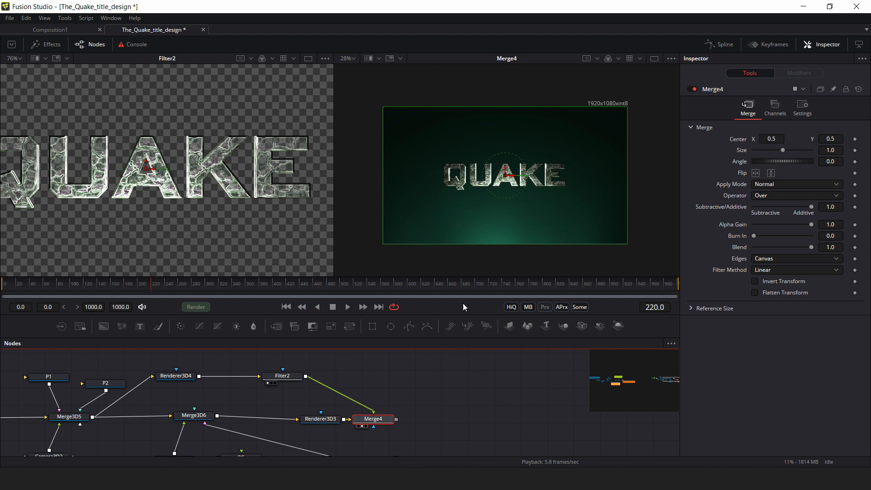
scroll(501, 180, "up", 2)
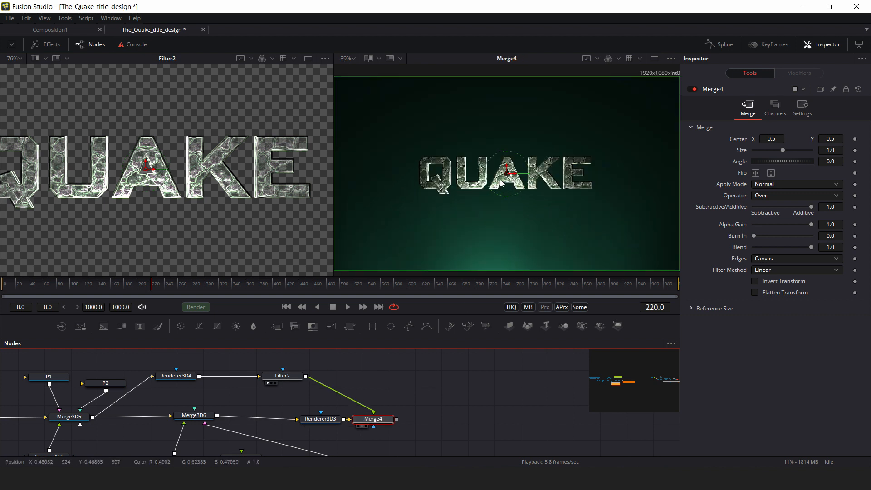
scroll(505, 205, "down", 2)
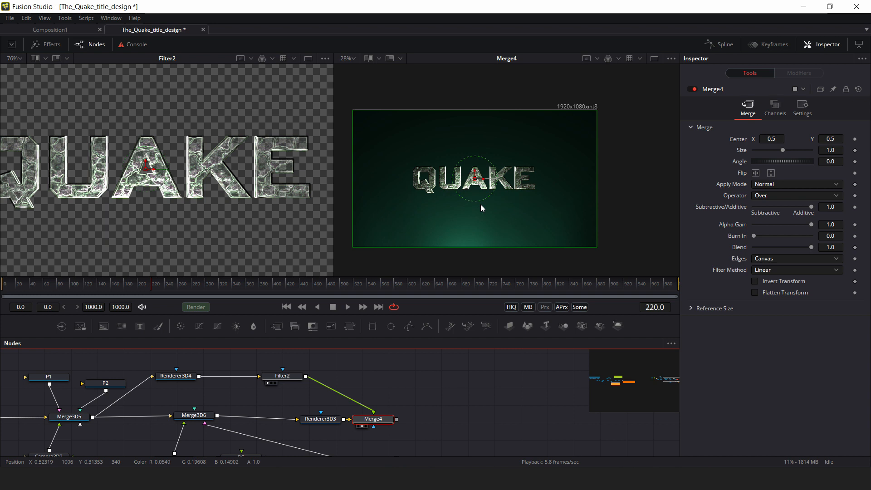
scroll(480, 205, "up", 1)
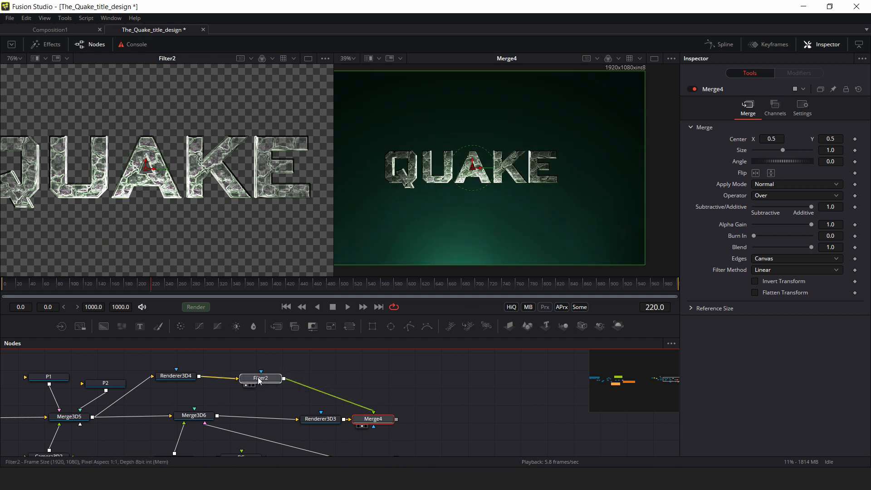
Add a FastNoise node above Filter2 and connect it as the filter's effect mask
left_click(282, 377)
left_click_drag(322, 370, 396, 372)
scroll(183, 234, "down", 2)
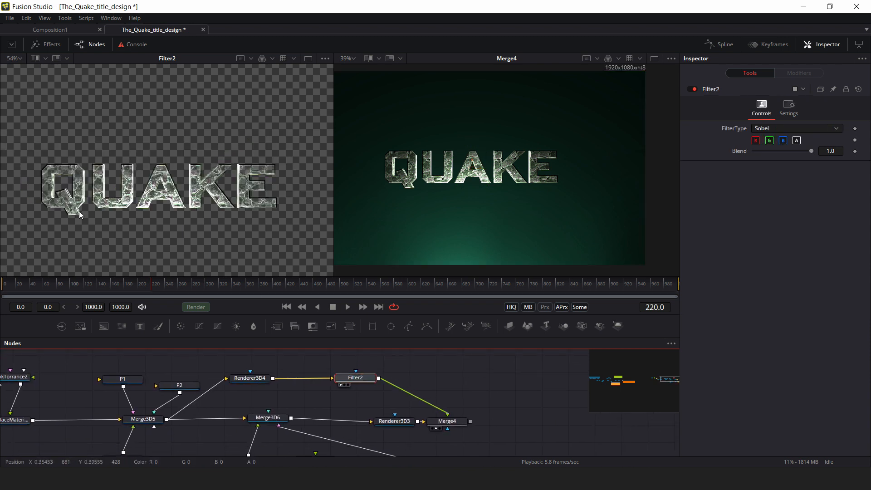
left_click_drag(378, 382, 346, 397)
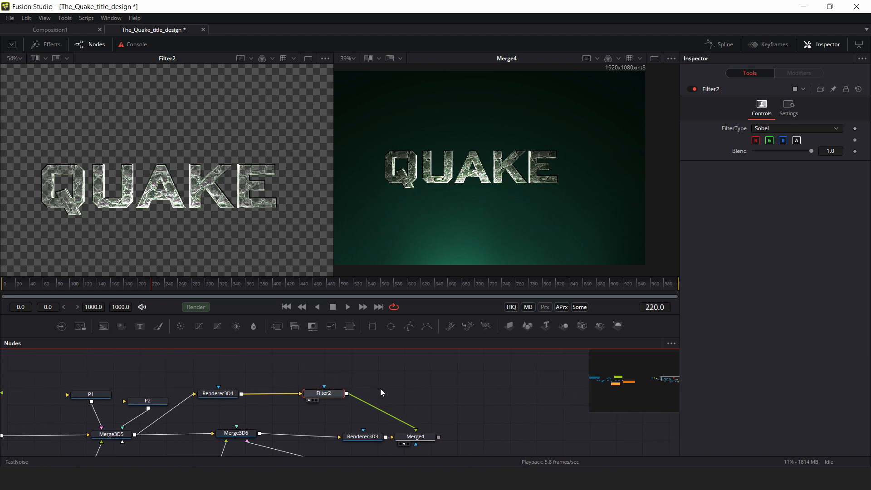
key("ctrl+z")
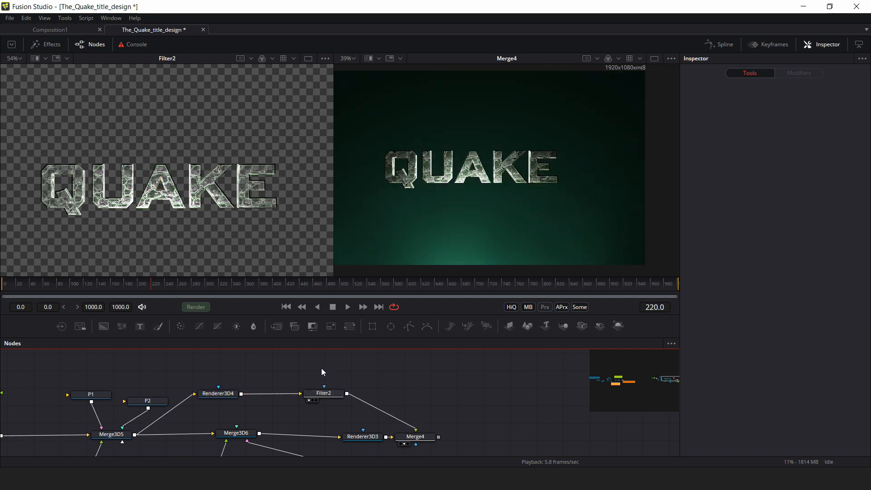
left_click(125, 329)
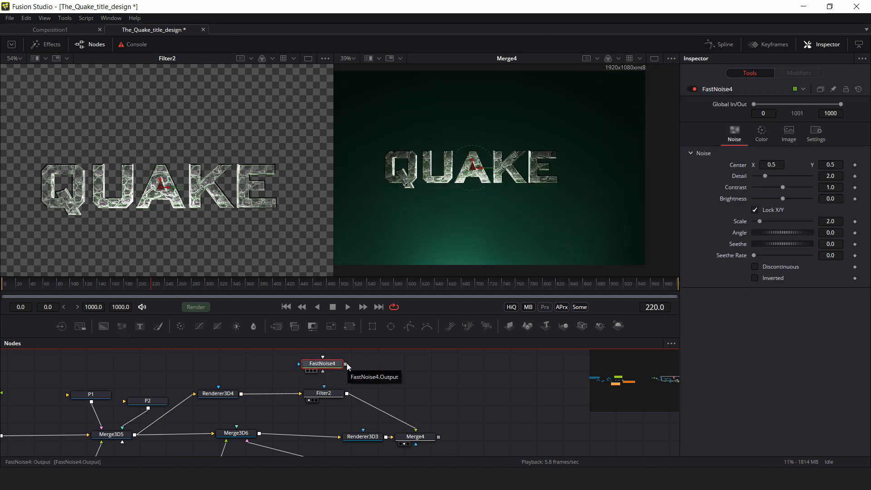
left_click_drag(346, 364, 336, 396)
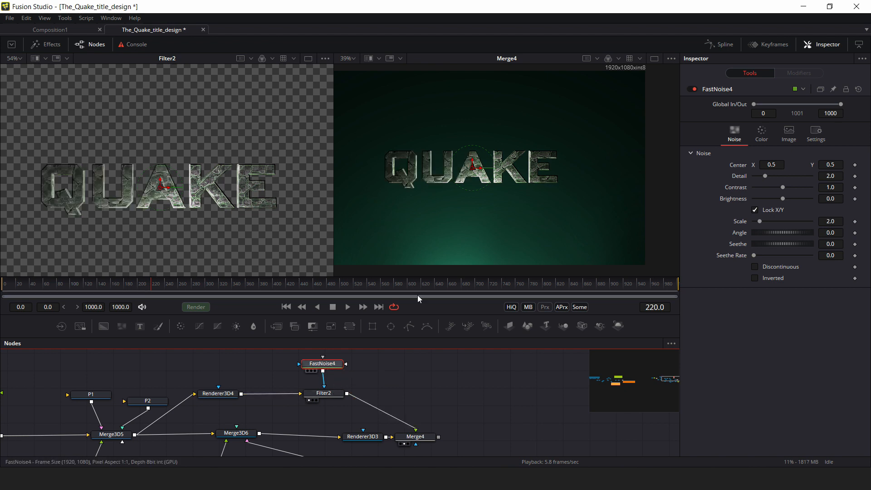
Display FastNoise4 and set detail to 2.06, contrast 1.758, brightness -0.156, scale 2.77 and seethe rate 0.081
key("2")
scroll(481, 237, "down", 3)
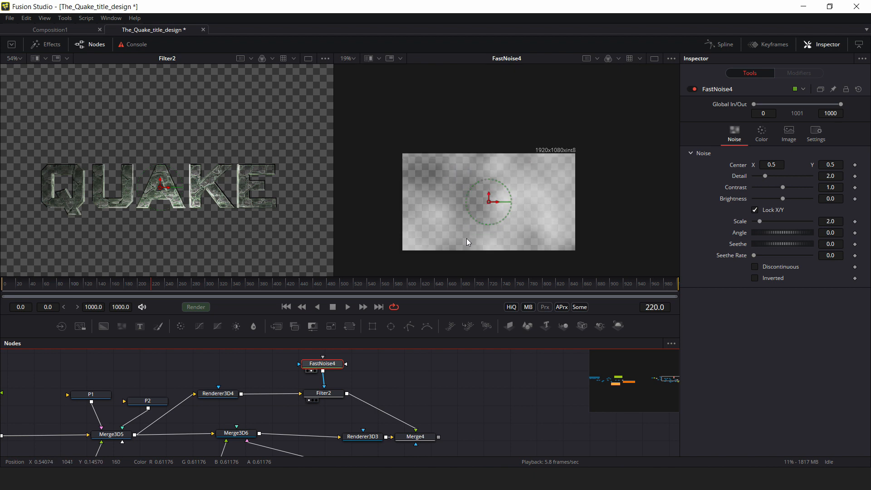
scroll(468, 238, "up", 1)
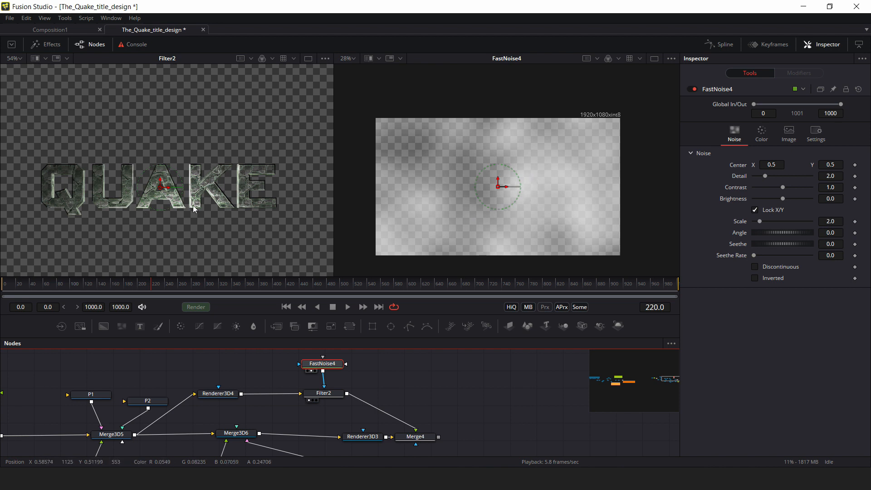
left_click_drag(323, 365, 325, 366)
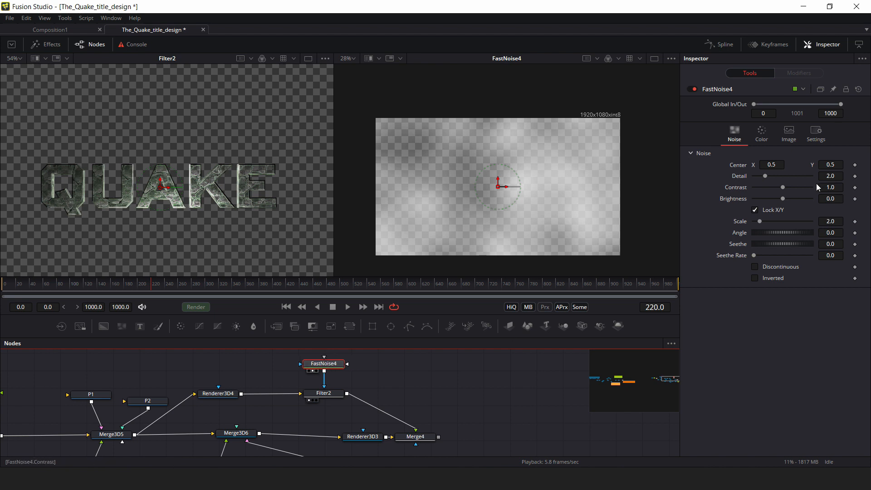
mouse_move(825, 181)
left_mouse_down()
mouse_move(851, 181)
mouse_move(826, 180)
mouse_move(849, 188)
mouse_move(838, 187)
left_mouse_up()
mouse_move(846, 225)
left_mouse_down()
mouse_move(828, 225)
mouse_move(852, 225)
left_mouse_up()
left_click_drag(828, 197, 824, 197)
left_click_drag(826, 258, 831, 258)
Play the animated noise mask through to frame 434 and display Merge4 to examine the edge highlights on the full title
key("space")
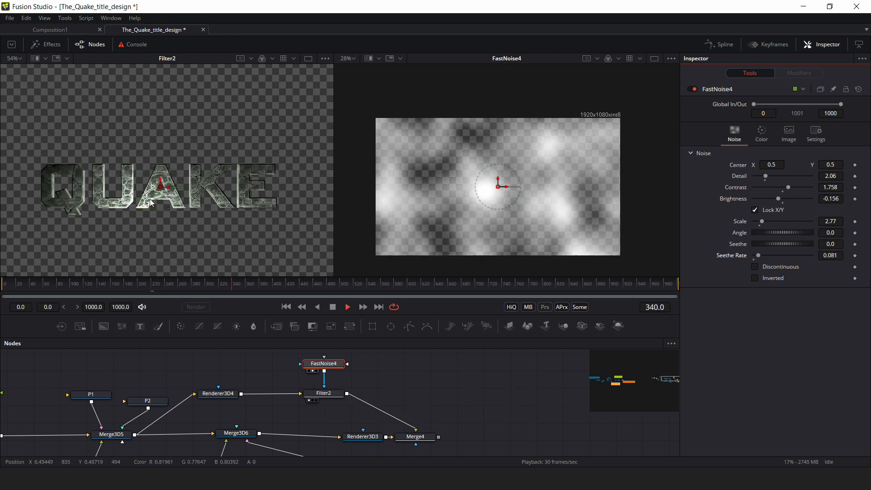
key("space")
left_click_drag(392, 394, 327, 389)
left_click_drag(351, 433, 501, 203)
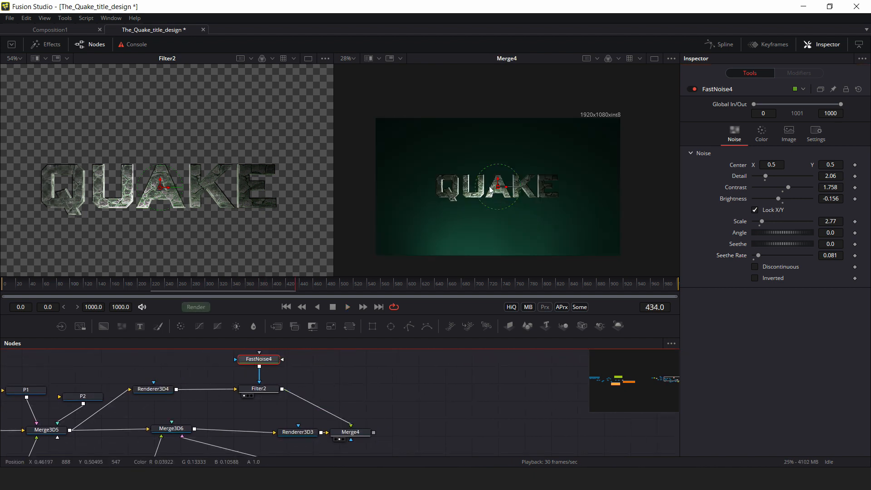
key("ctrl+f")
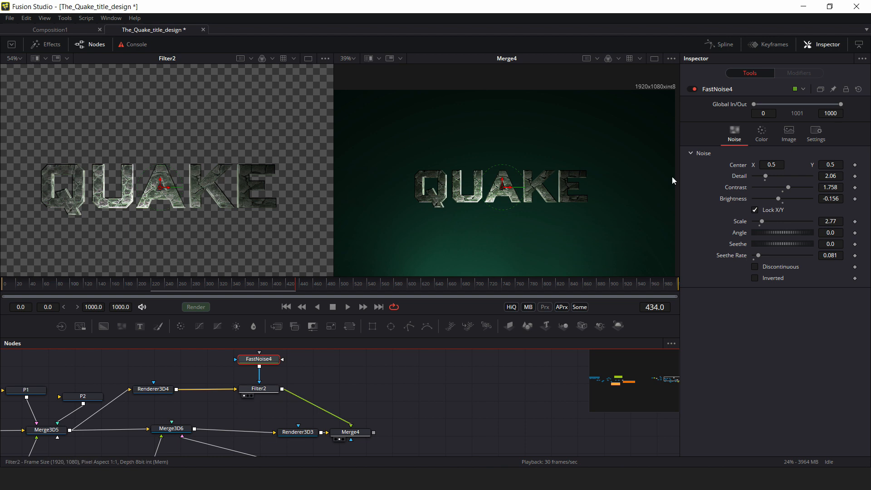
Set Filter2's blend to 0.74 and insert a Soft Glow node after it, ahead of Merge4
left_click_drag(811, 151, 793, 157)
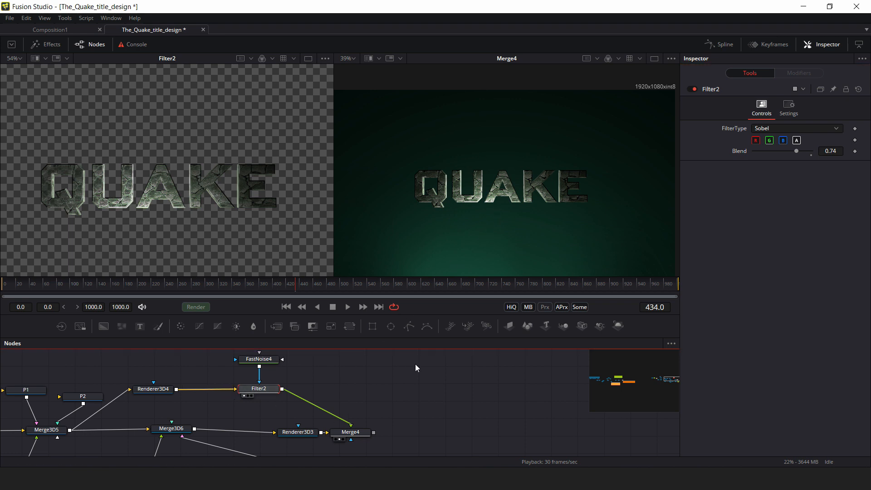
key("shift+space")
type("SOFT")
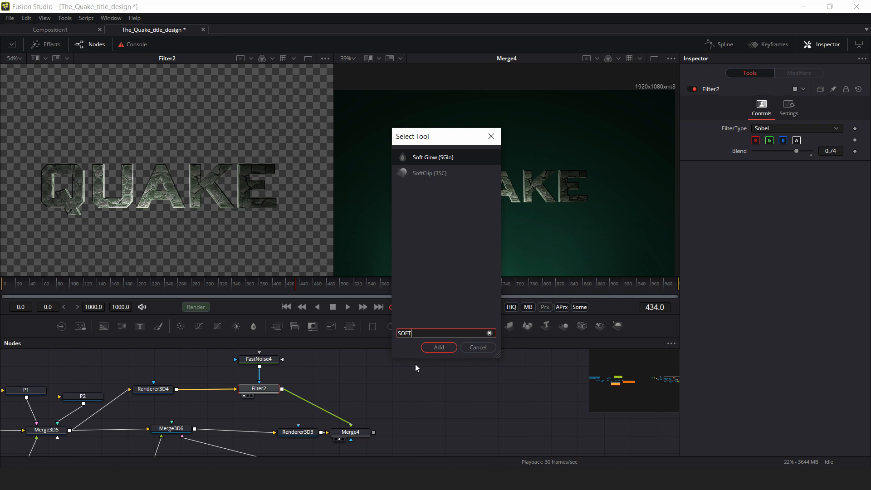
key("Return")
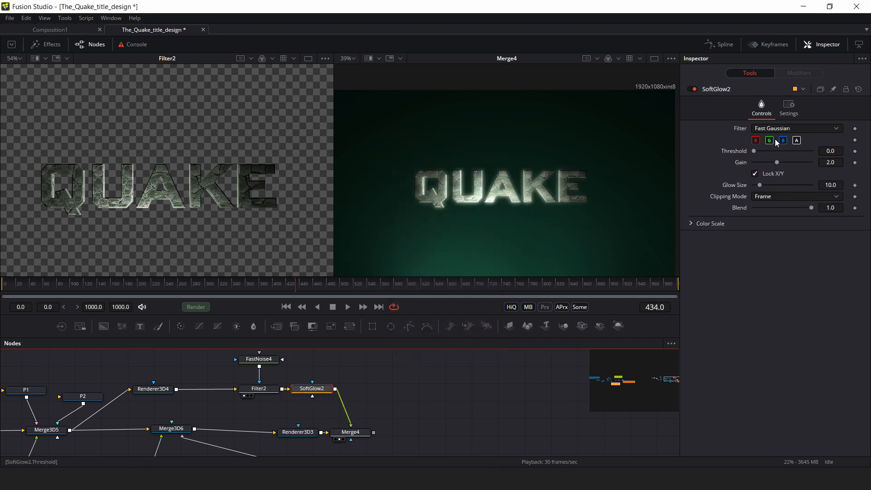
Tune SoftGlow2 on the edge highlights with threshold 0.181 and glow size 5.5, and adjust its gain
left_click_drag(755, 154, 775, 156)
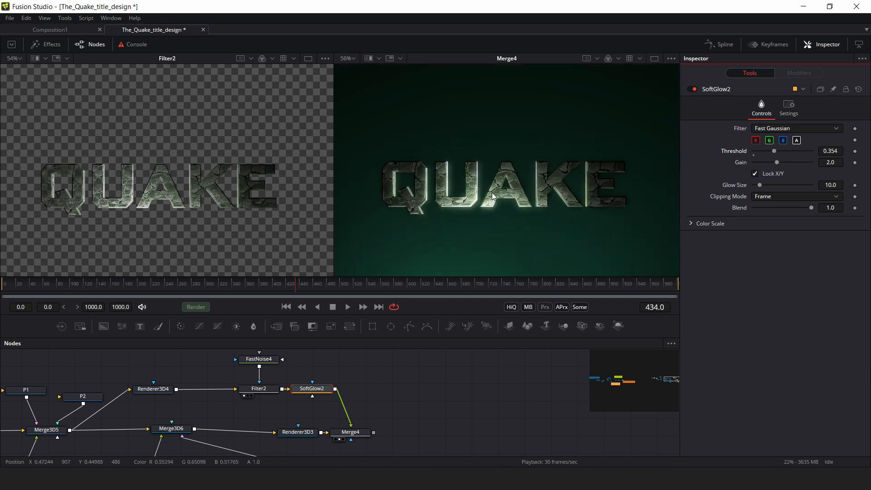
left_click_drag(777, 163, 802, 175)
left_click_drag(776, 149, 778, 170)
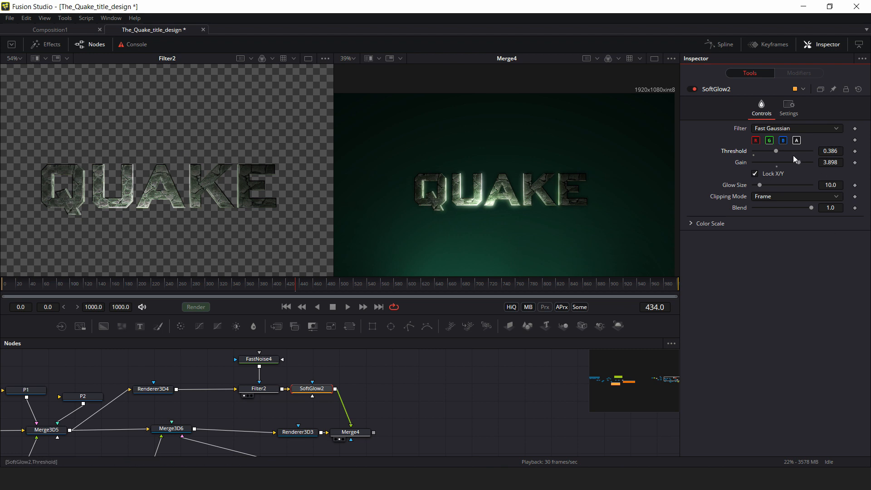
left_click_drag(777, 150, 786, 154)
left_click_drag(762, 187, 763, 186)
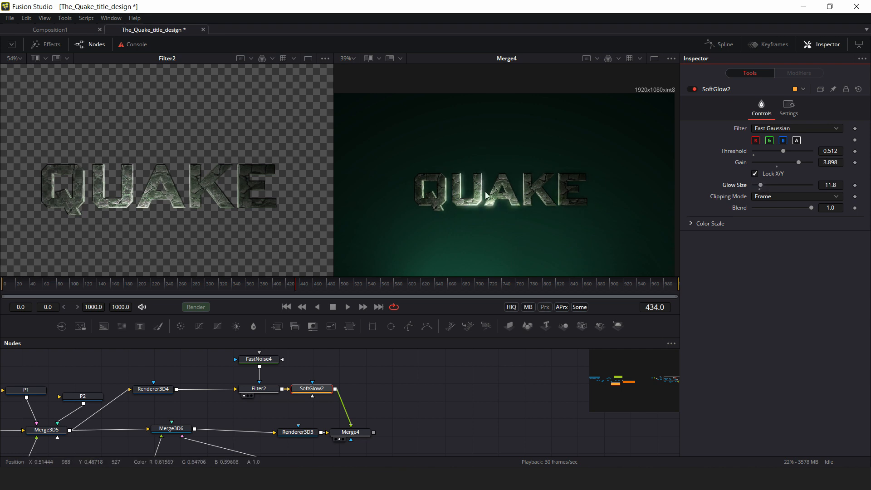
scroll(480, 193, "up", 3)
left_click_drag(783, 152, 794, 151)
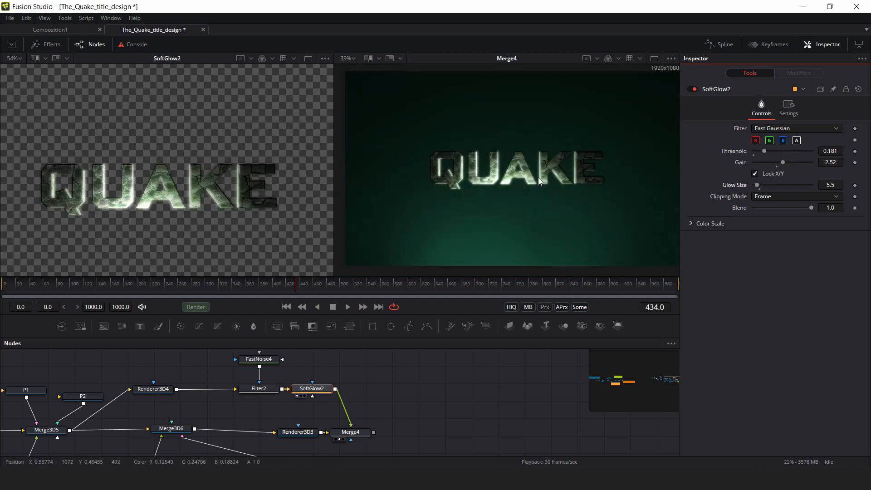
left_click_drag(783, 162, 790, 163)
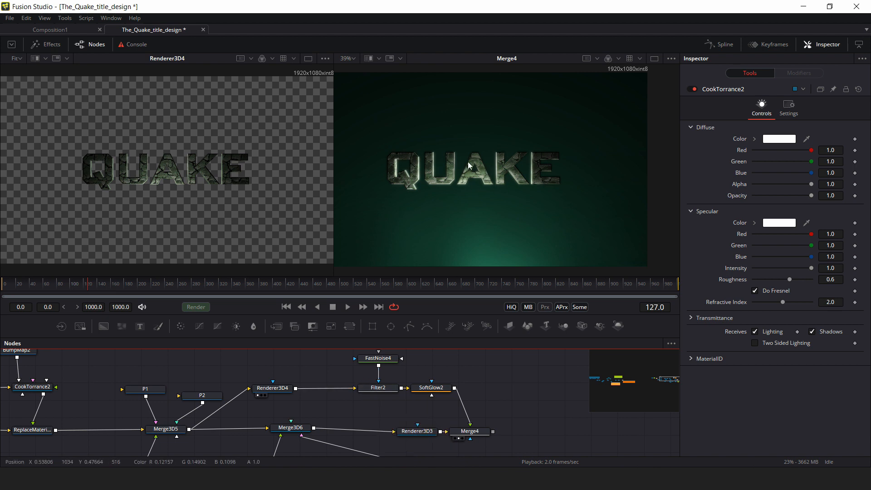
Display Merge3D5 in the 3D view and lower point light P1 slightly
left_click(156, 391)
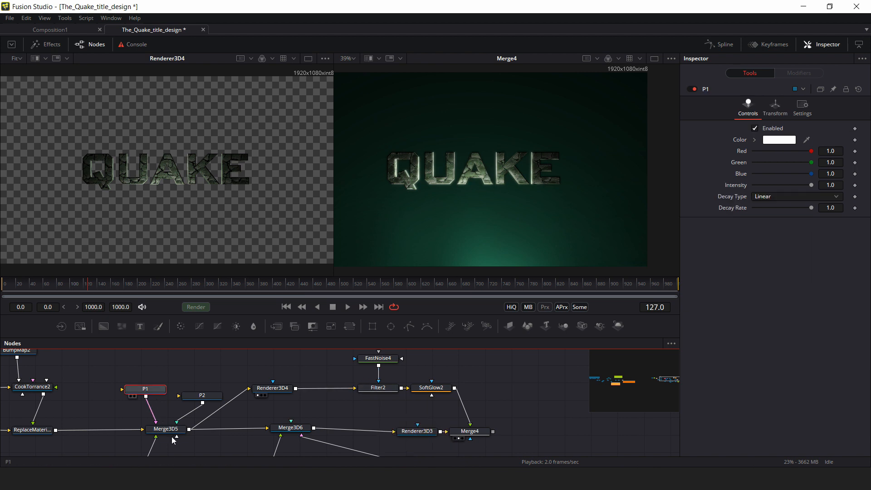
key("1")
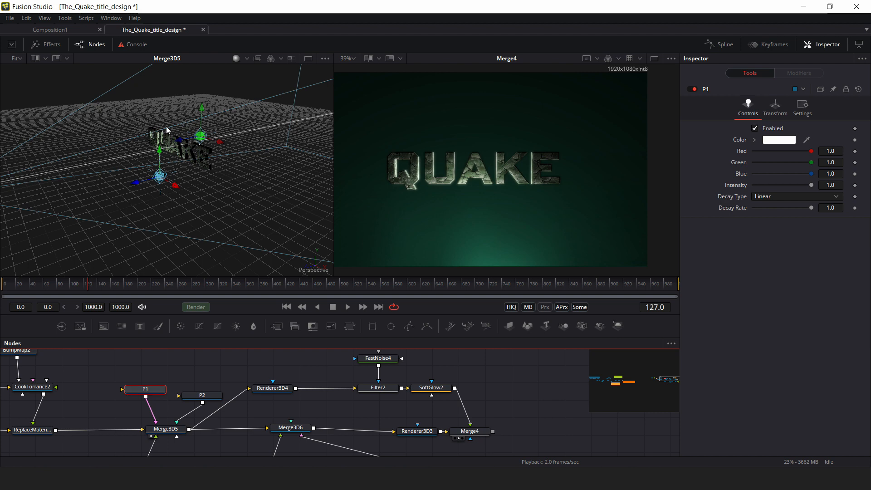
left_click_drag(162, 155, 157, 166)
Set SoftGlow2's gain to 1.89 and its glow size to 8.7
left_click(428, 388)
left_click_drag(760, 153, 794, 162)
left_click_drag(795, 167, 763, 188)
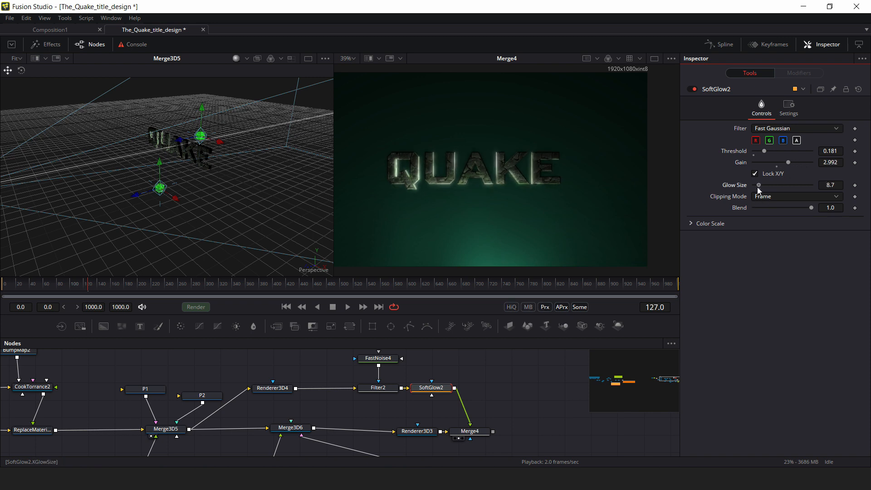
left_click_drag(788, 163, 778, 166)
Display Merge3D6 in the 3D view and pull Camera3D2 back from the title to a Z translation of about 7.06
scroll(469, 264, "down", 1)
left_click_drag(475, 380, 529, 386)
left_click_drag(261, 414, 278, 368)
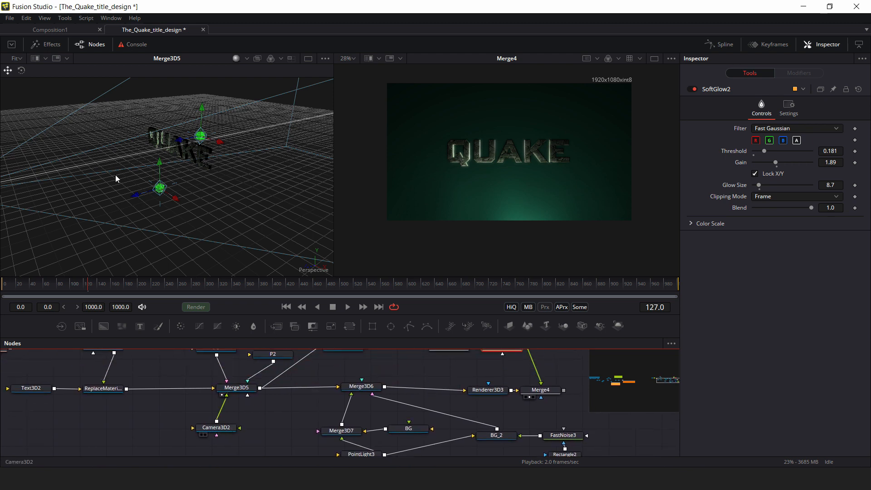
scroll(201, 210, "down", 4)
left_click_drag(55, 200, 108, 212)
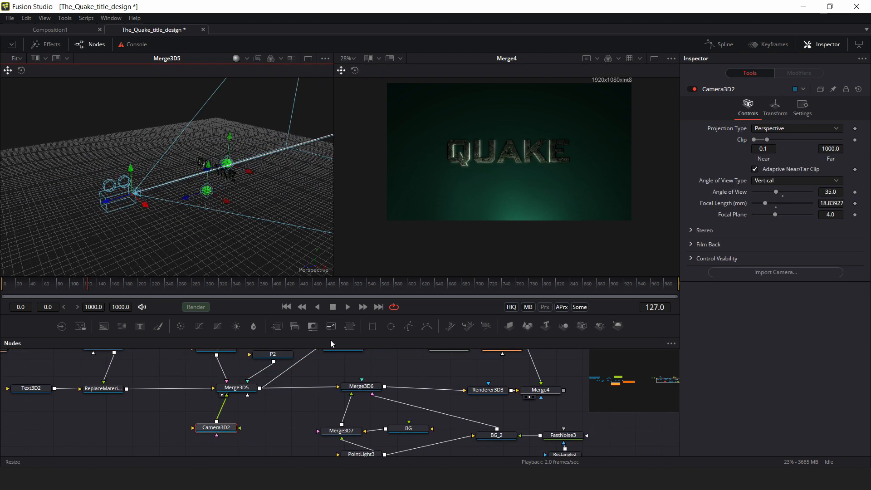
left_click_drag(361, 386, 173, 201)
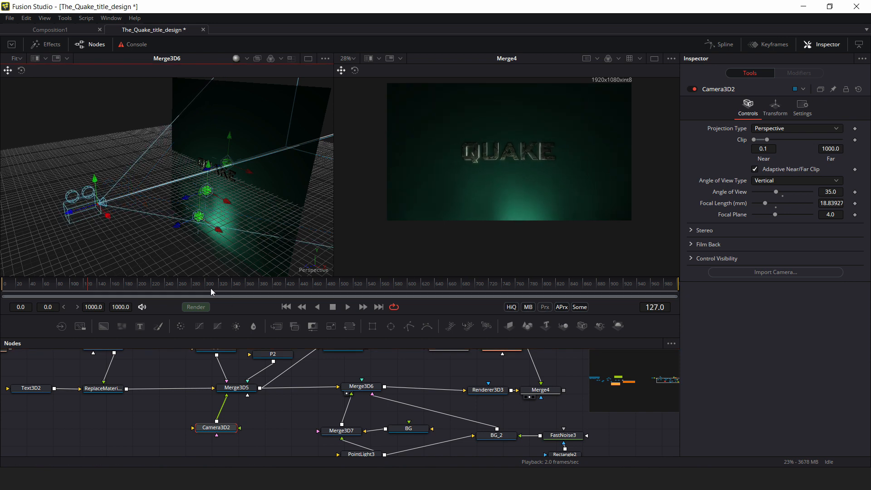
Animate Camera3D2's Translate group with its first keyframe at frame 0
left_click(775, 108)
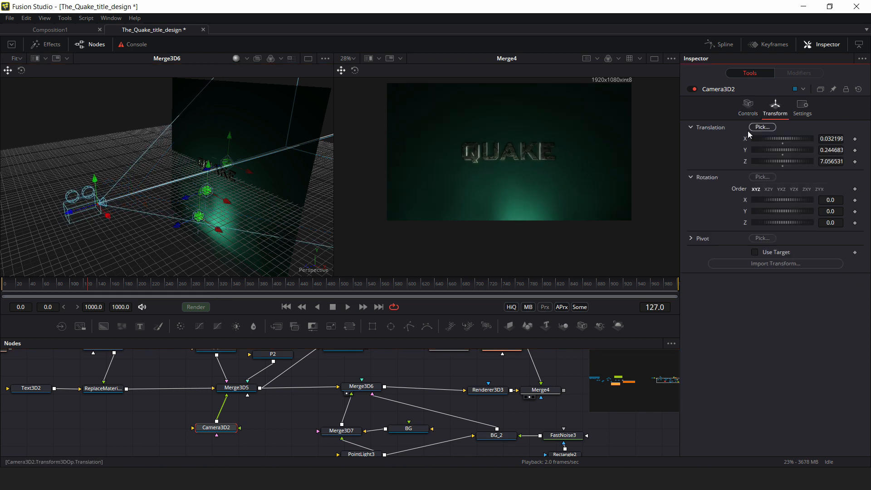
right_click(714, 130)
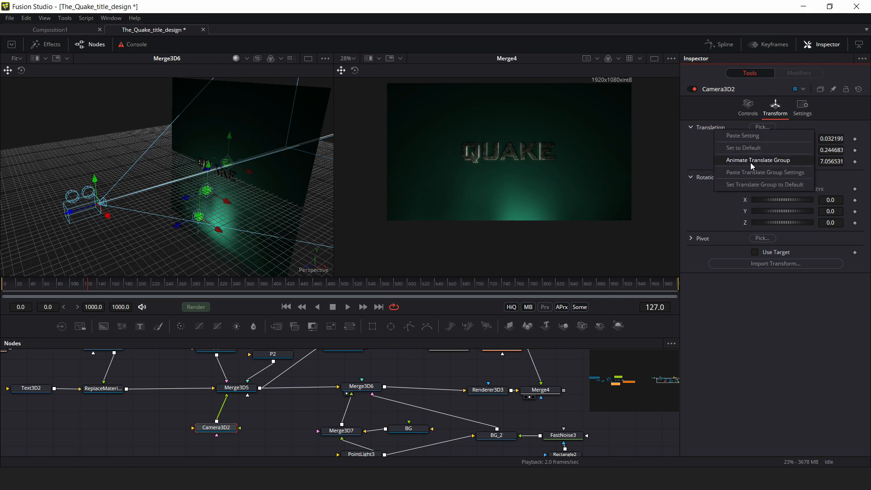
left_click(751, 161)
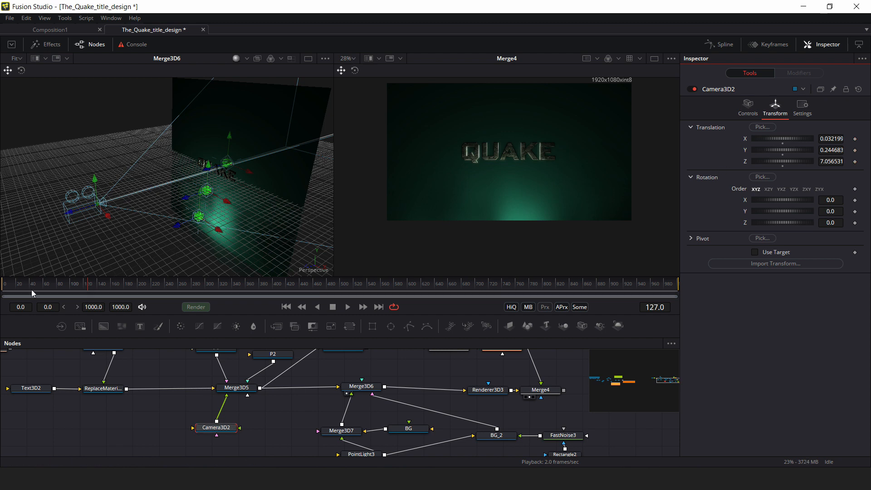
left_click(1, 290)
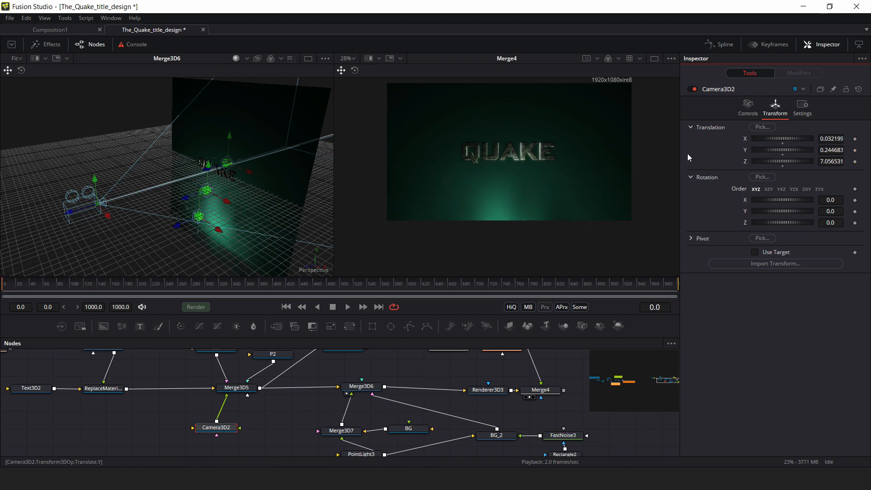
right_click(711, 128)
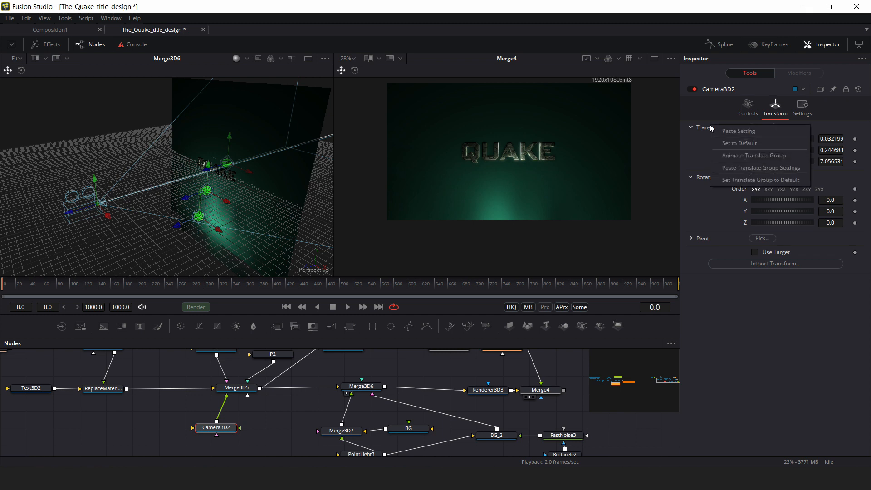
left_click(746, 156)
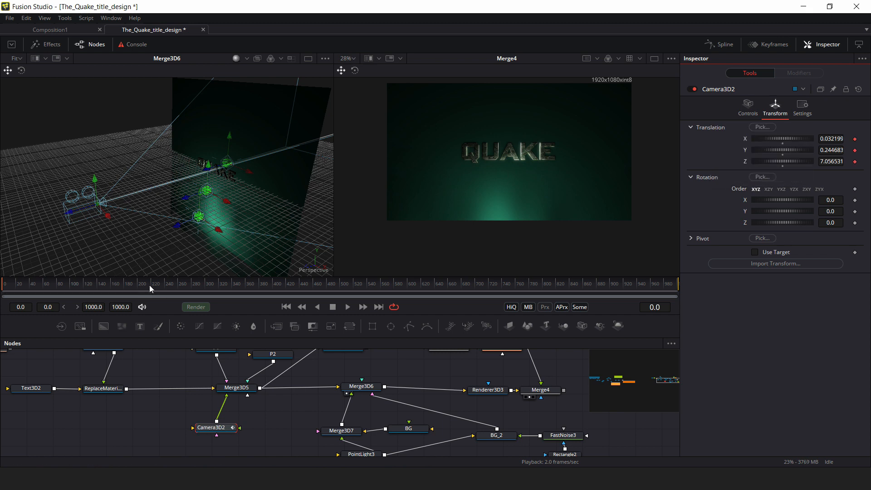
At frame 201, move Camera3D2 toward the title to a Z translation of about 4.32, and scrub back to frame 0
left_click_drag(150, 285, 141, 284)
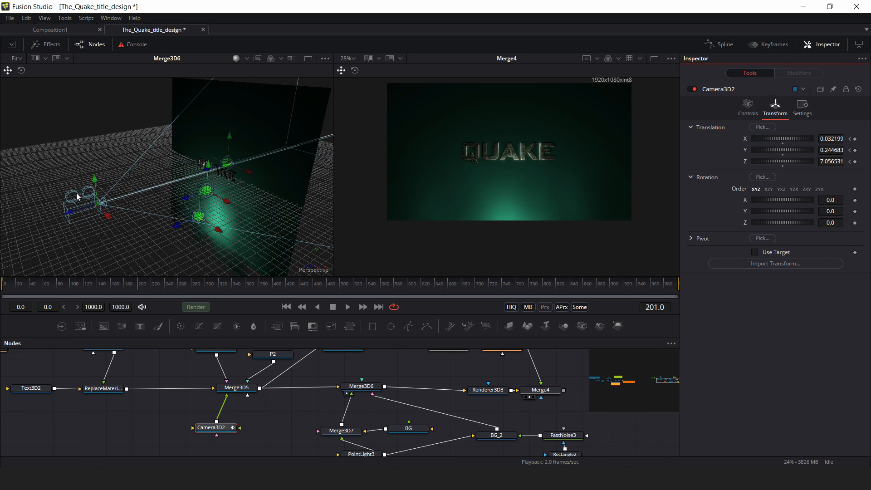
left_click_drag(76, 212, 133, 213)
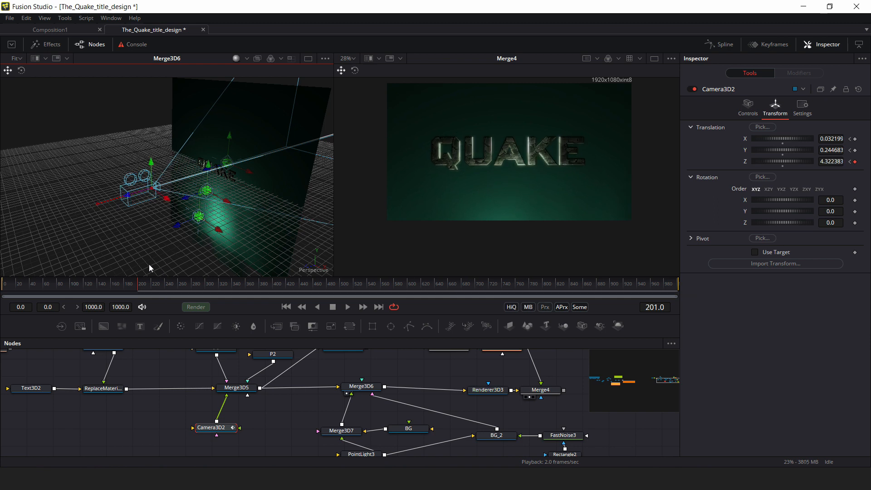
left_click_drag(87, 292, 1, 293)
Animate Text3D2's tracking from 1.503 at frame 0 to 1 at frame 201, and scrub through the letter movement
left_click_drag(131, 397, 256, 418)
left_click(156, 409)
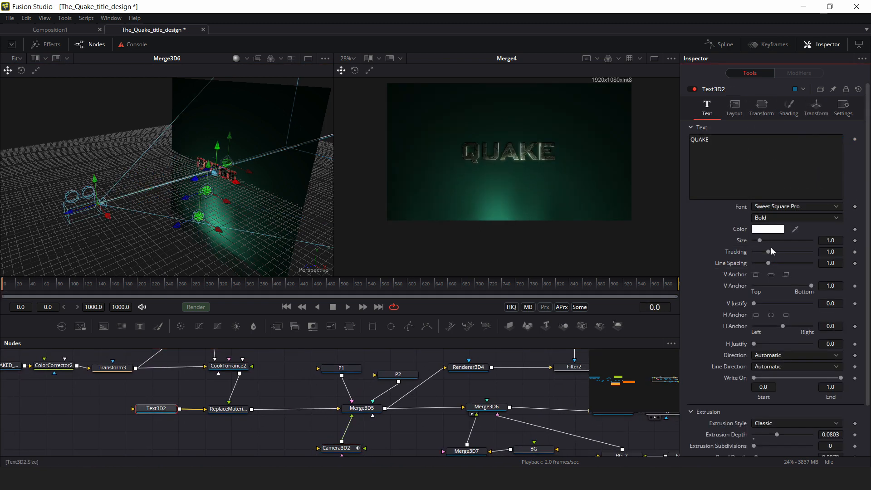
left_click(855, 252)
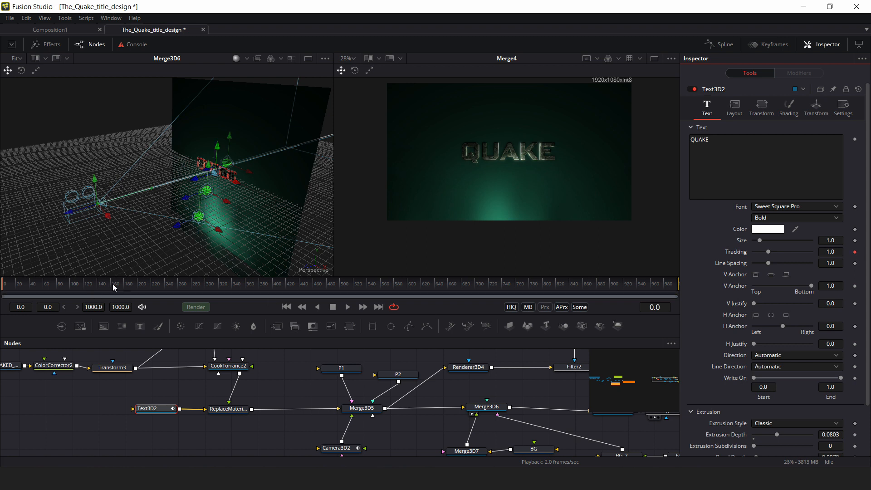
left_click_drag(825, 253, 846, 252)
left_click(138, 286)
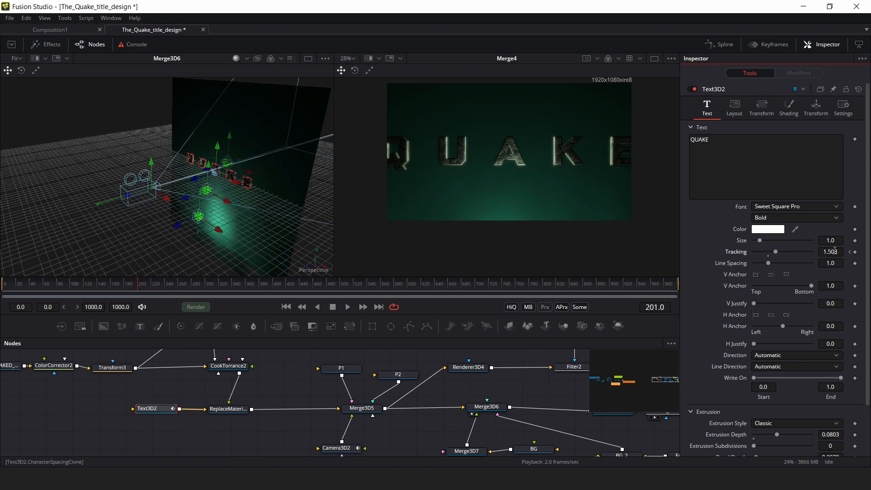
type("1")
key("Tab")
left_click_drag(91, 286, 114, 286)
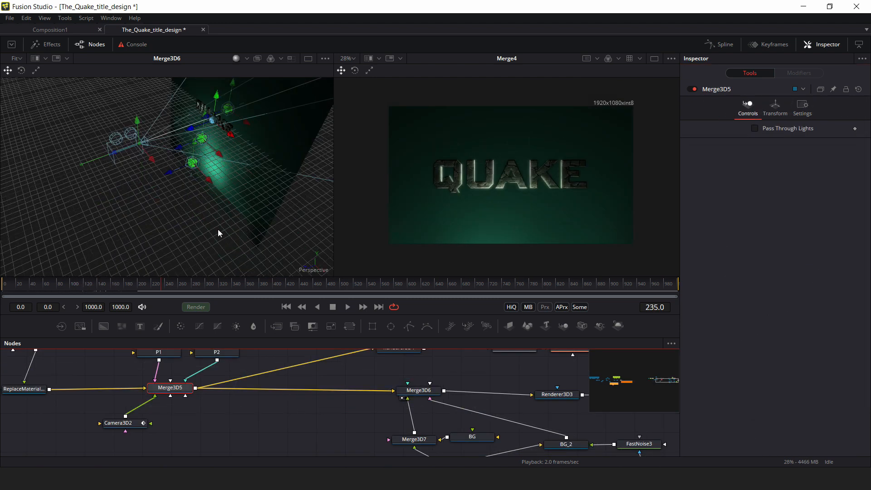
Go to frame 21 and insert a Merge 3D node after Merge3D5, feeding Renderer3D4 and Merge3D6
left_click_drag(218, 230, 172, 183)
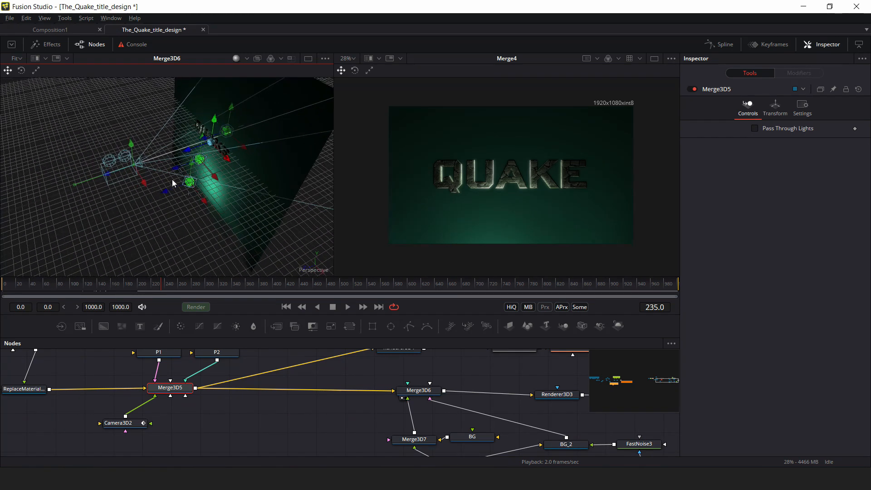
left_click_drag(9, 285, 36, 272)
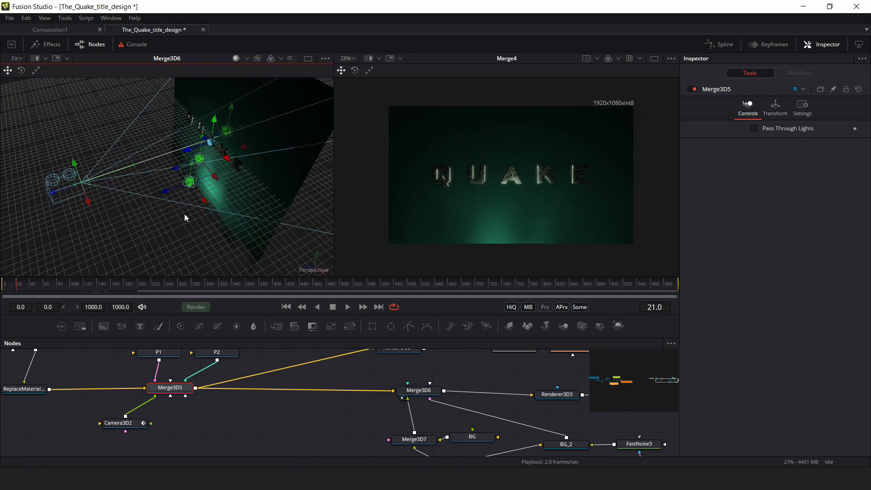
left_click_drag(256, 436, 309, 454)
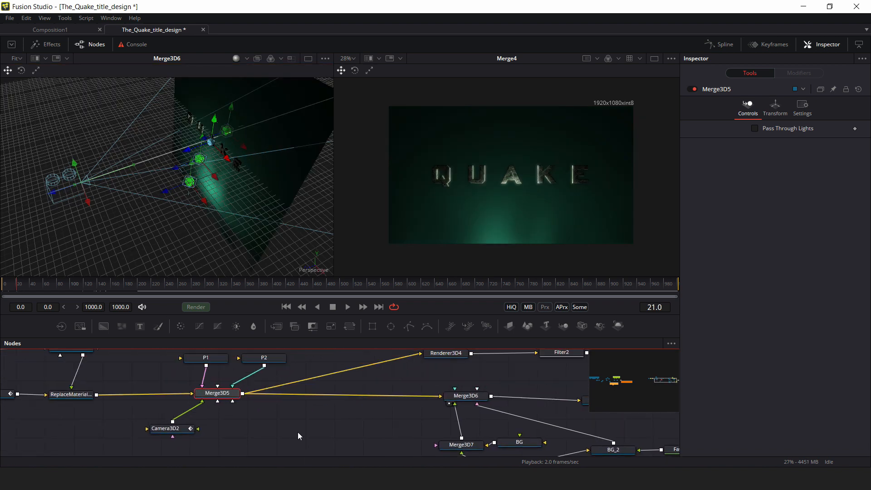
left_click(297, 433)
left_click(223, 399)
key("shift+space")
type("Merge 3")
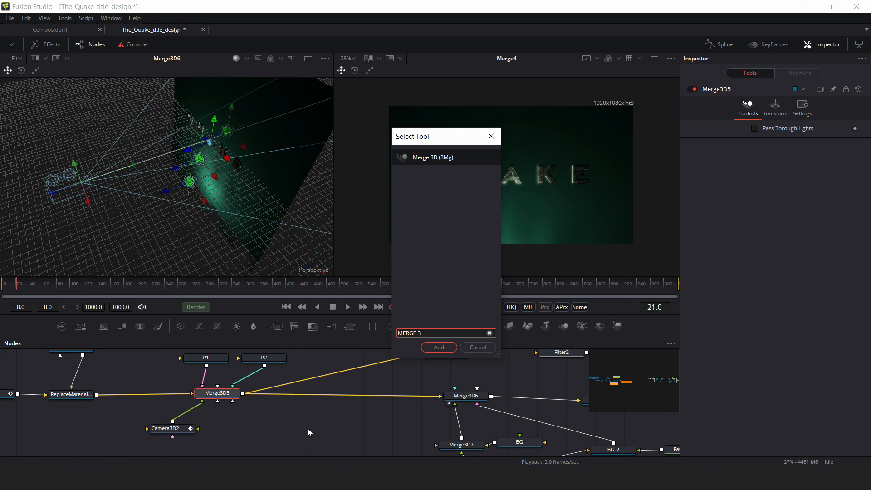
key("Return")
left_click_drag(275, 397, 290, 396)
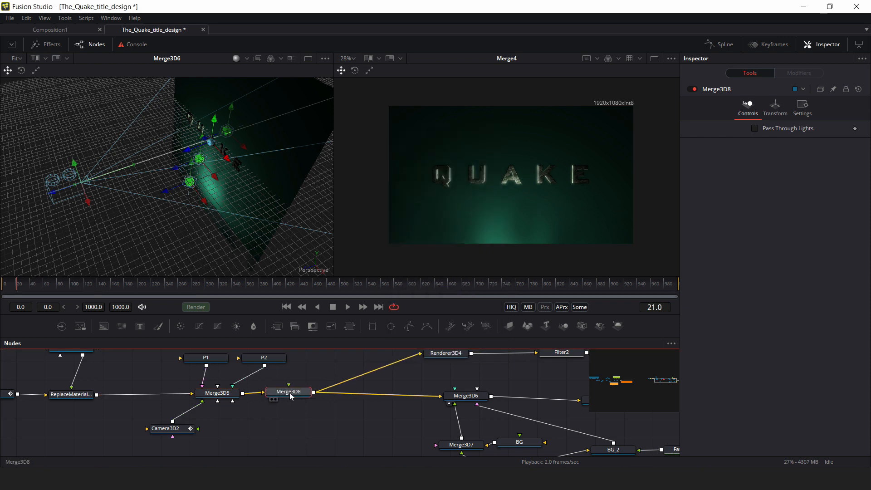
Connect a new Shape 3D node to Merge3D8 and set its shape to Cube
left_click(279, 423)
key("shift+space")
type("SA")
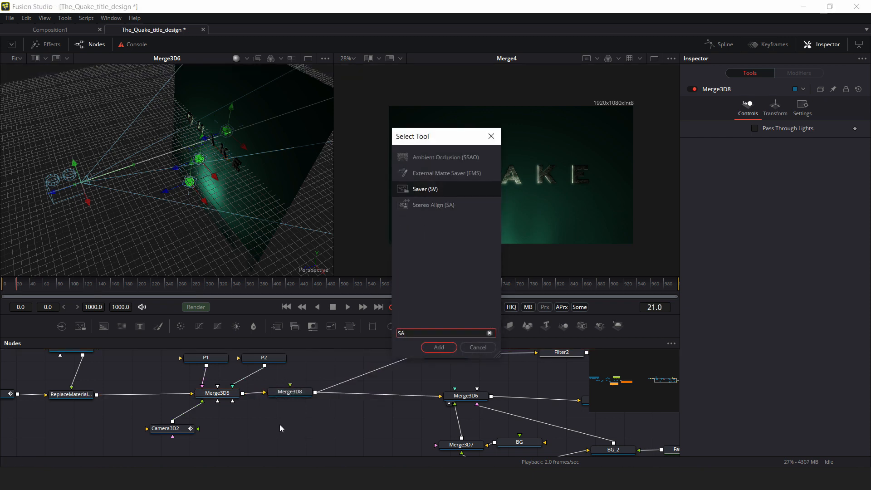
key("BackSpace")
type("hape 3")
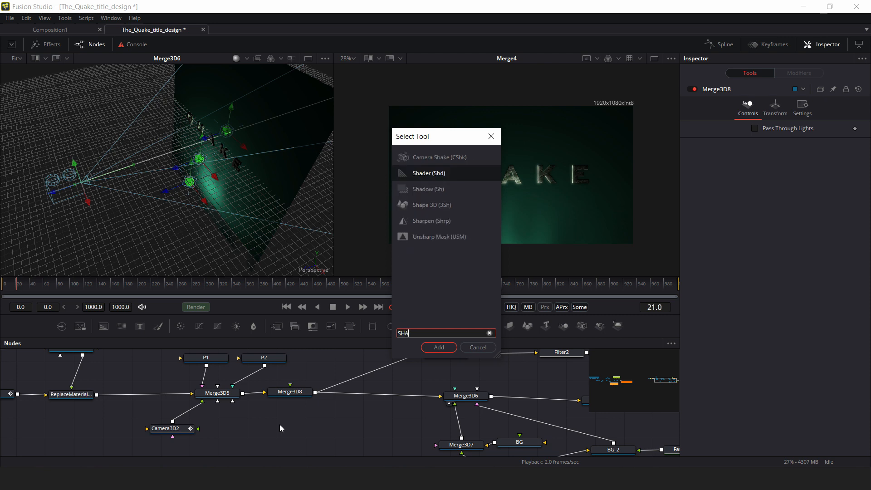
key("Return")
left_click_drag(304, 424, 210, 152)
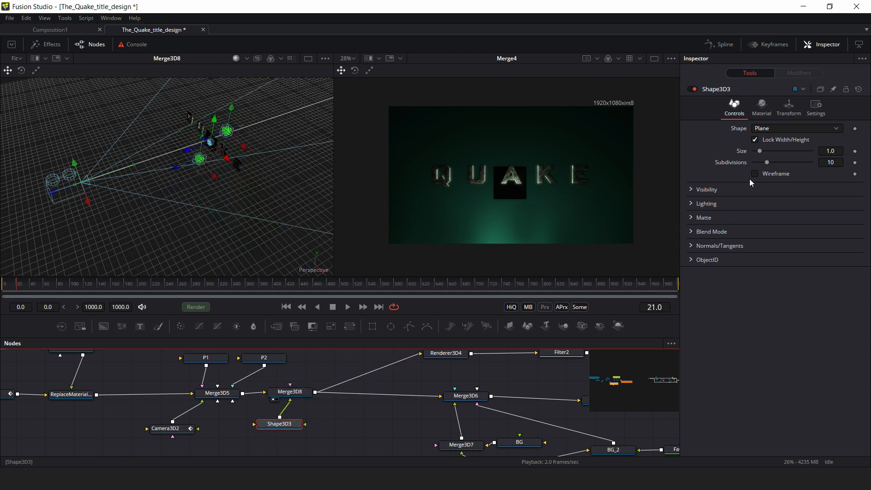
left_click(772, 129)
left_click(772, 139)
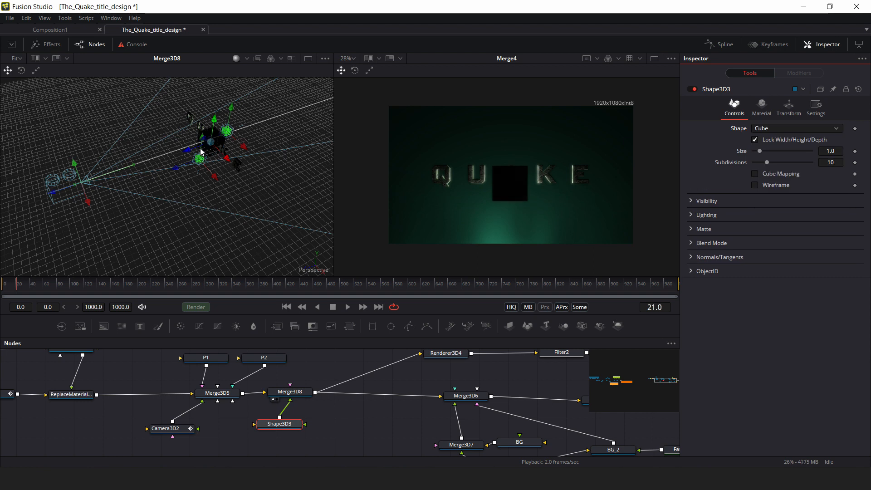
Move the cube away from the title toward Camera3D2, and space Shape3D3 farther below Merge3D8 in the node graph
left_click_drag(192, 151, 114, 190)
left_click_drag(246, 403, 256, 425)
mouse_move(110, 182)
left_mouse_down()
mouse_move(181, 170)
mouse_move(117, 177)
left_mouse_up()
left_click_drag(269, 429, 268, 442)
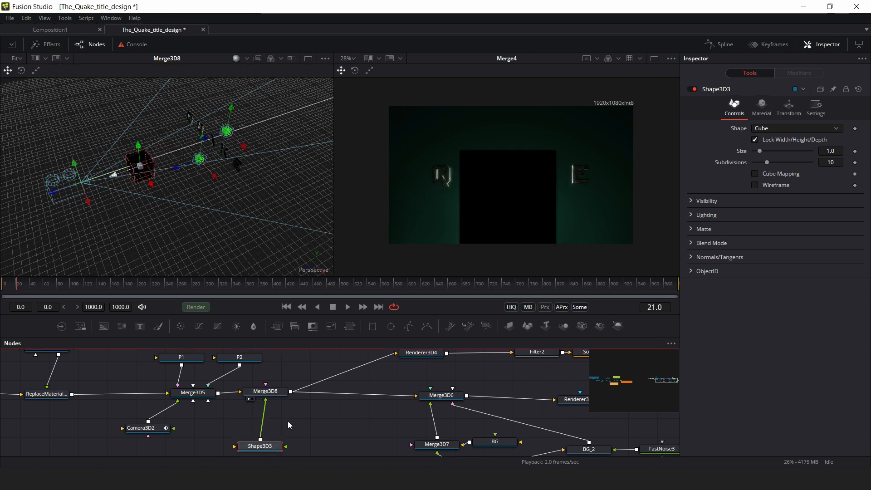
Add a Point Light node and combine it with Shape3D3 through a new Merge 3D node feeding Merge3D8
key("shift+space")
type("SHAPE")
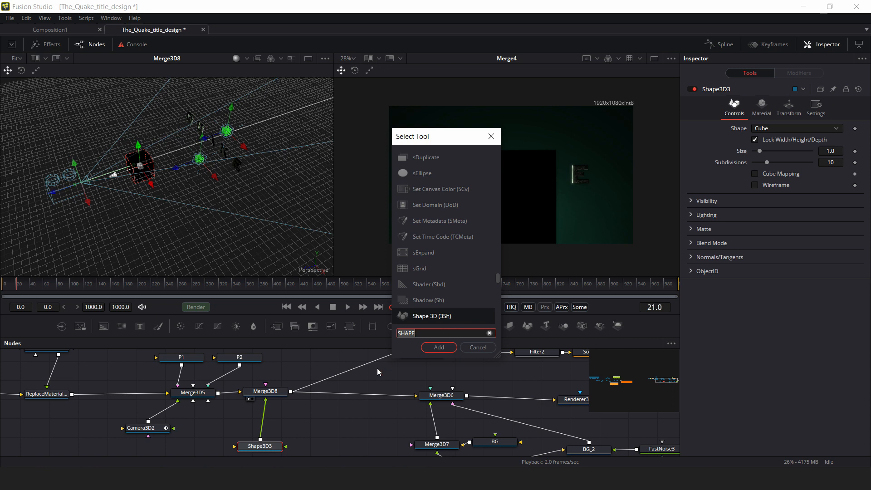
type("3P")
key("Down")
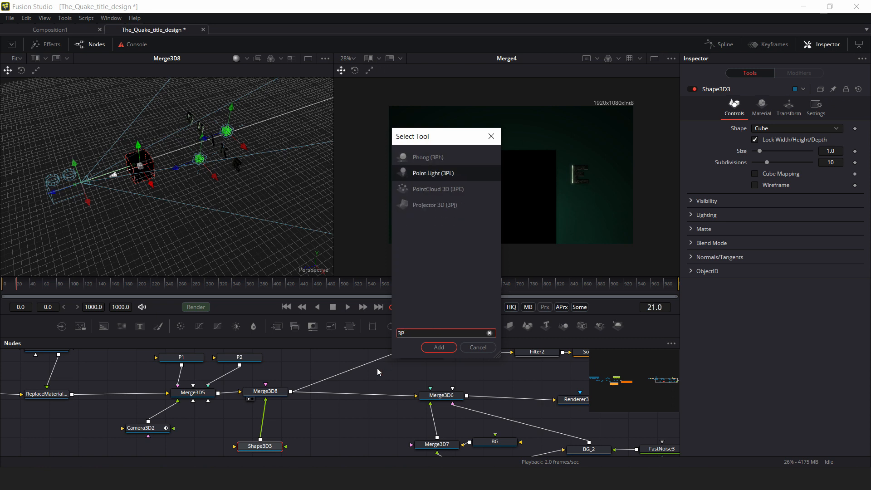
key("Return")
left_click_drag(315, 437, 258, 404)
left_click_drag(260, 435, 319, 410)
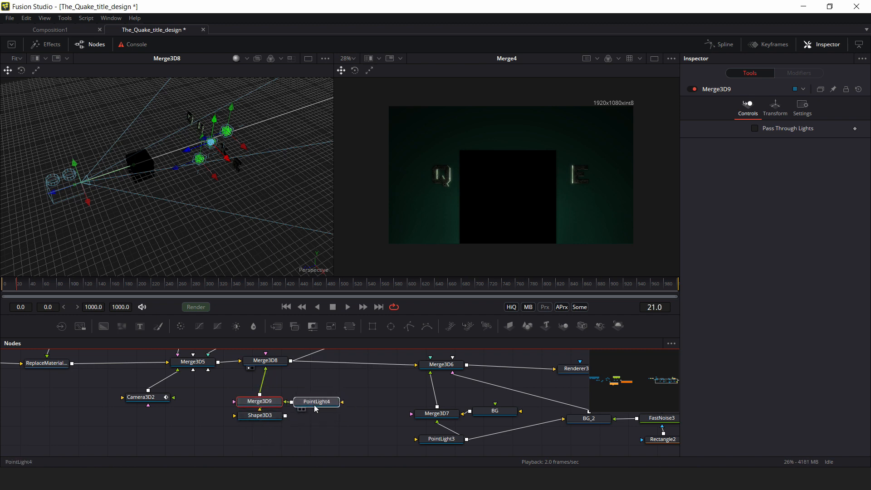
Place PointLight4 between the cube and the title, and move the cube to the lower-left corner of the camera frame
left_click_drag(210, 143, 192, 118)
left_click_drag(166, 149, 160, 150)
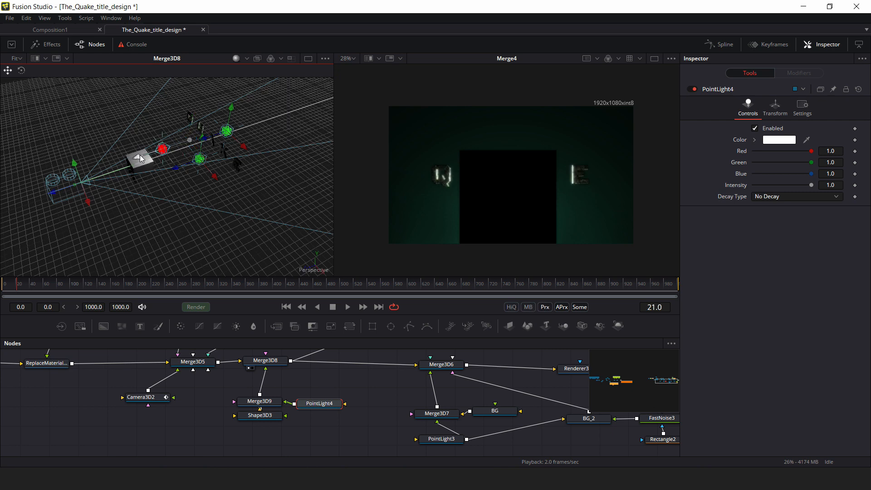
left_click_drag(255, 418, 254, 428)
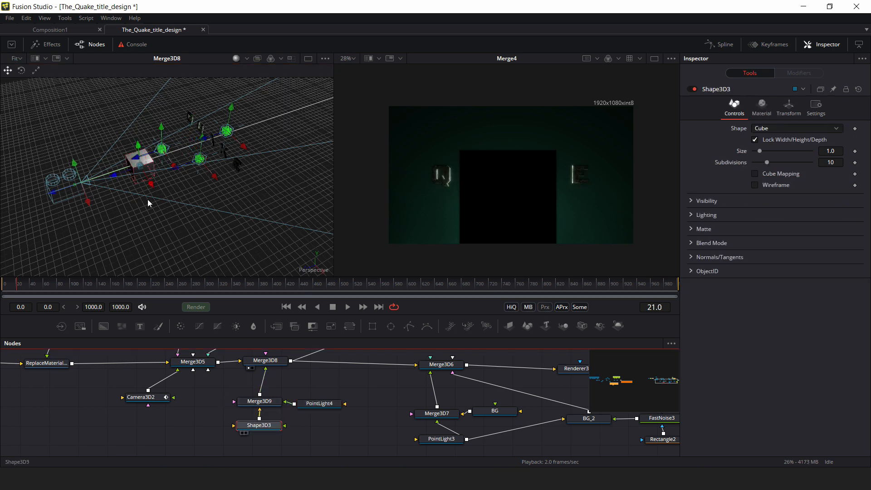
left_click_drag(151, 184, 140, 158)
Sample the cube's diffuse colour from the bright green background in the render, and set PointLight4's intensity to 0.378
left_click(324, 408)
left_click_drag(812, 186, 770, 186)
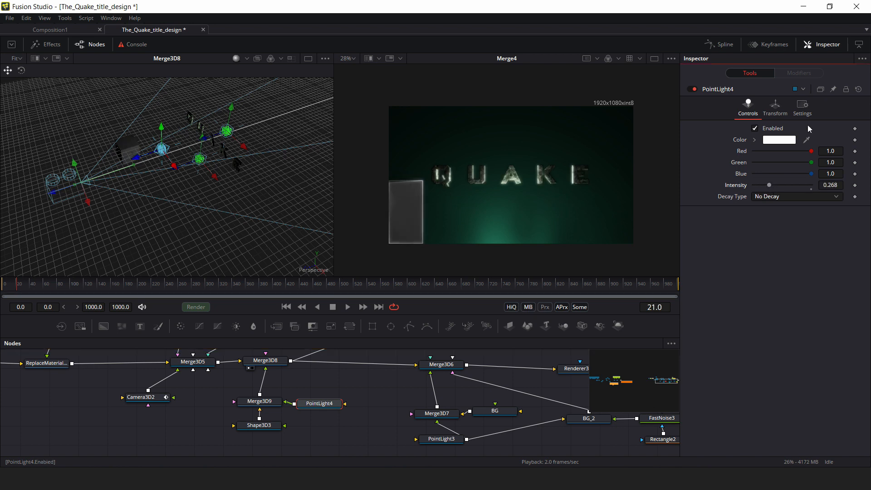
left_click(264, 430)
left_click(762, 108)
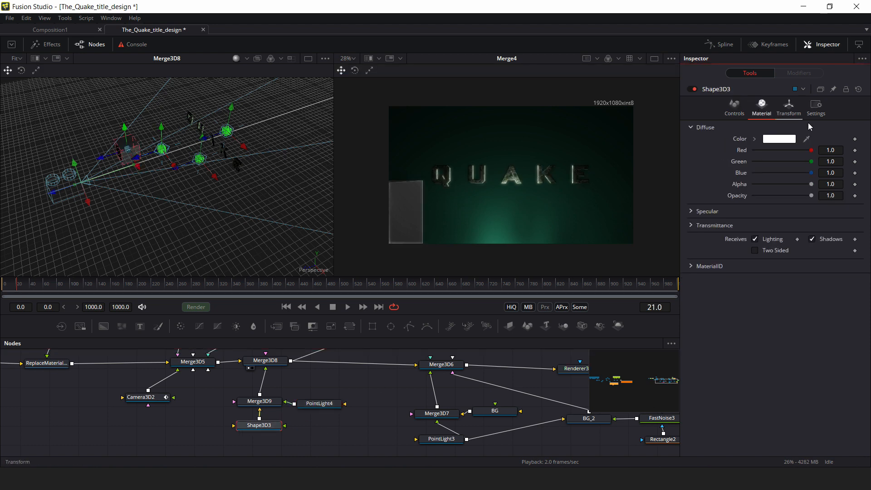
left_click_drag(806, 142, 499, 203)
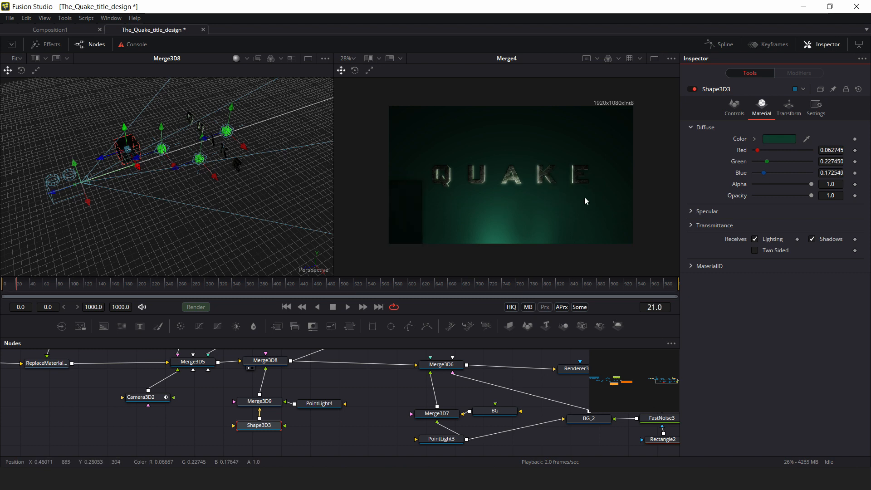
left_click_drag(808, 144, 494, 240)
left_click_drag(313, 404, 317, 402)
mouse_move(769, 185)
left_mouse_down()
mouse_move(791, 186)
mouse_move(777, 195)
left_mouse_up()
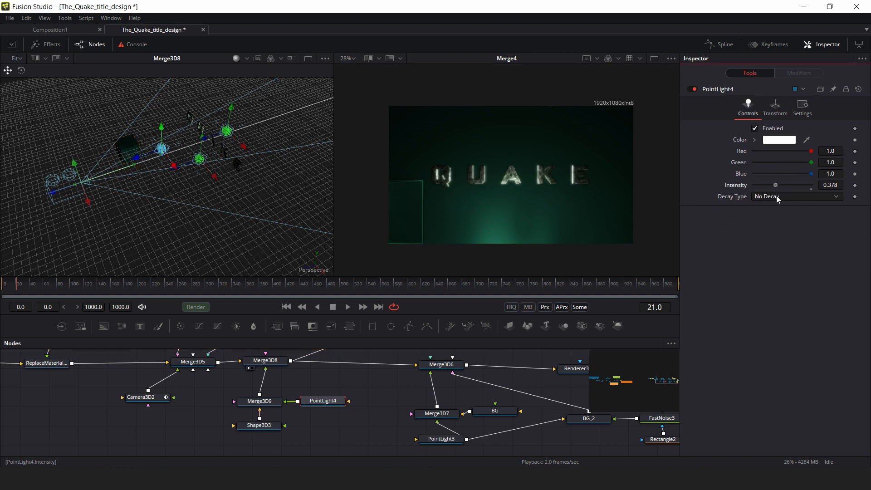
Tilt the Shape3D3 cube to a rotation of about X 106 and Z -37 degrees
left_click_drag(85, 140, 140, 171)
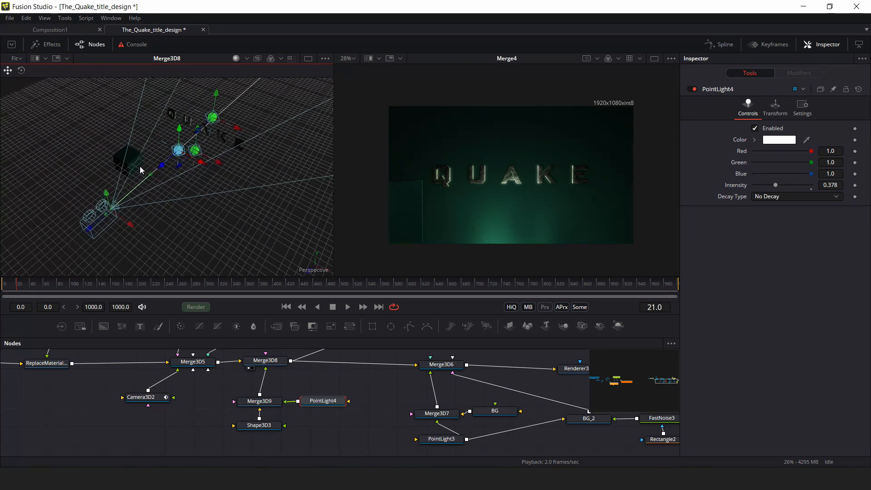
left_click(144, 181)
left_click(23, 71)
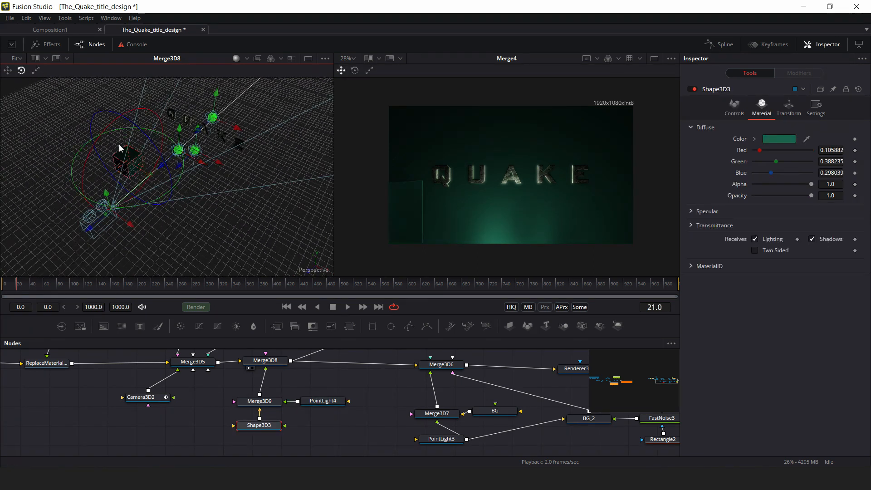
left_click_drag(135, 131, 103, 147)
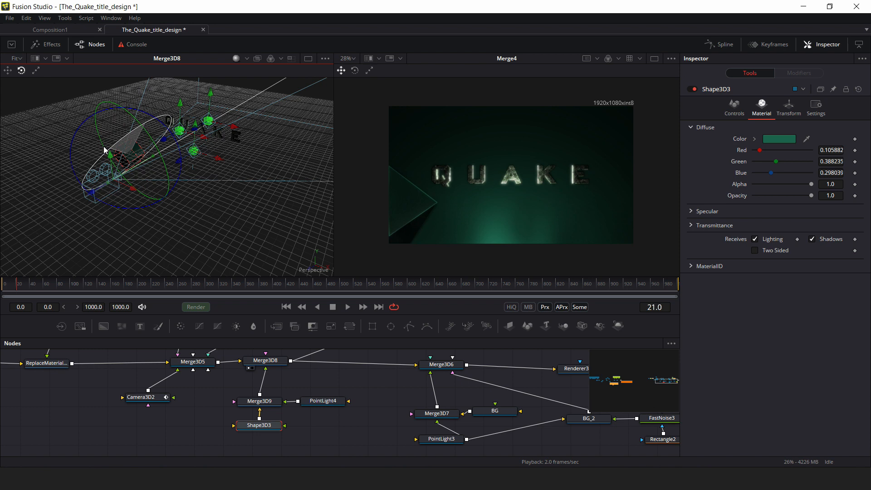
Go to frame 0 and animate the cube's whole rotation group
left_click_drag(17, 291, 1, 288)
left_click(255, 430)
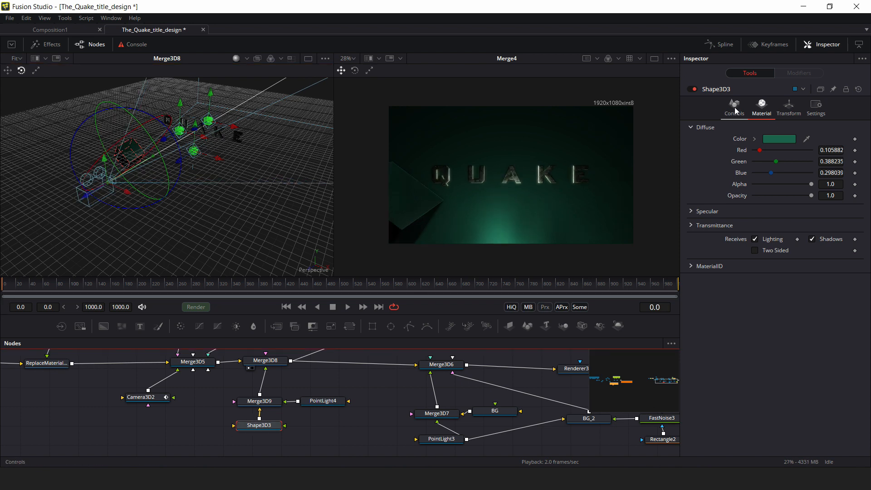
left_click(790, 112)
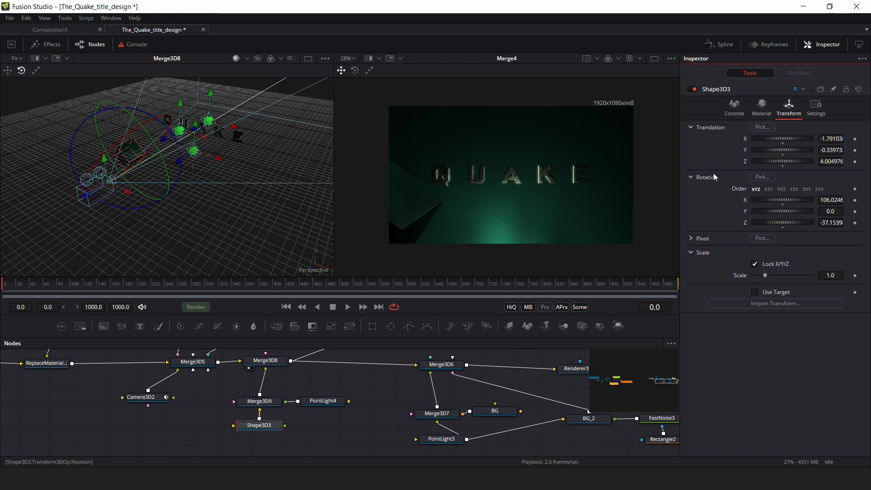
right_click(711, 131)
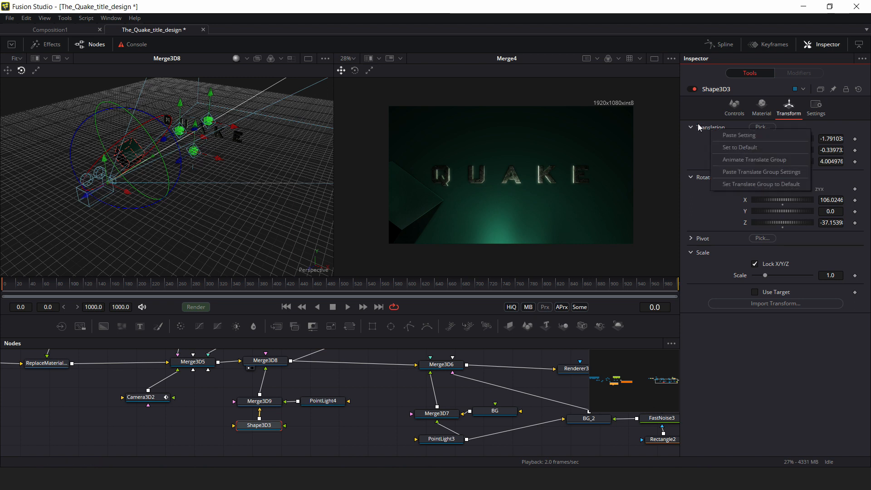
right_click(701, 181)
right_click(706, 178)
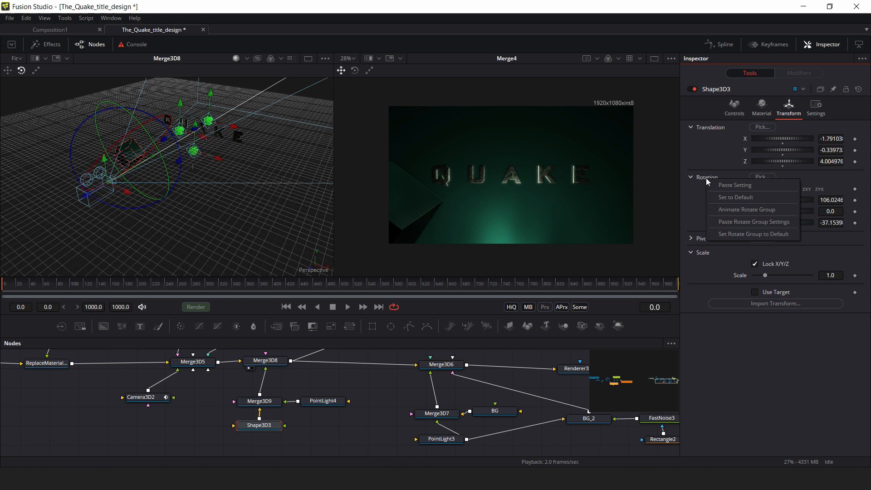
left_click(734, 210)
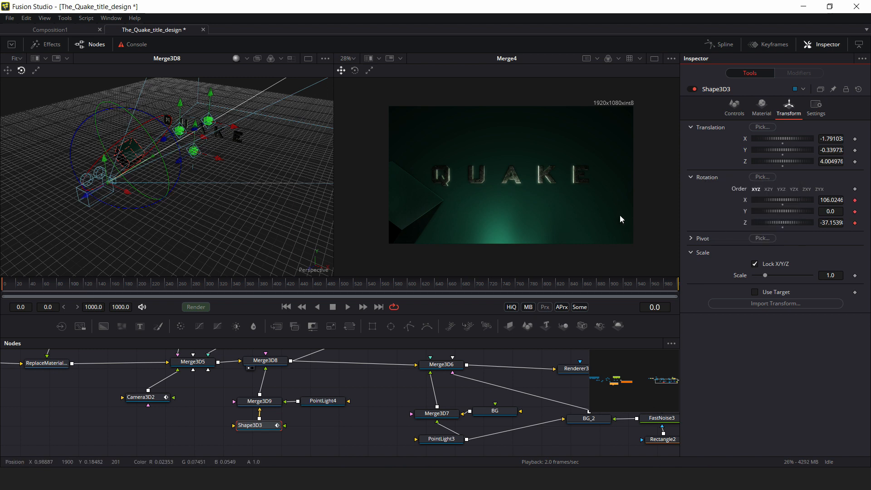
At frame 102, rotate and slightly reposition the cube to add a second rotation keyframe, and play the animation from frame 0
left_click(137, 287)
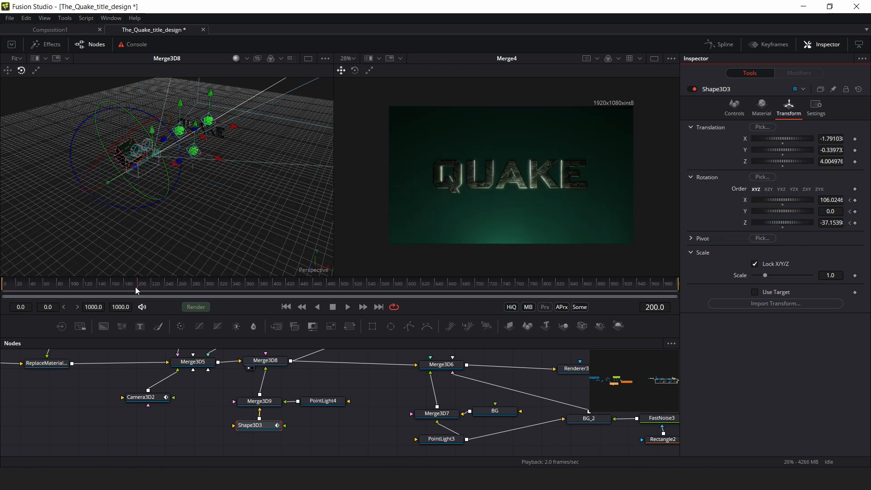
mouse_move(76, 285)
left_mouse_down()
mouse_move(100, 285)
mouse_move(67, 286)
left_mouse_up()
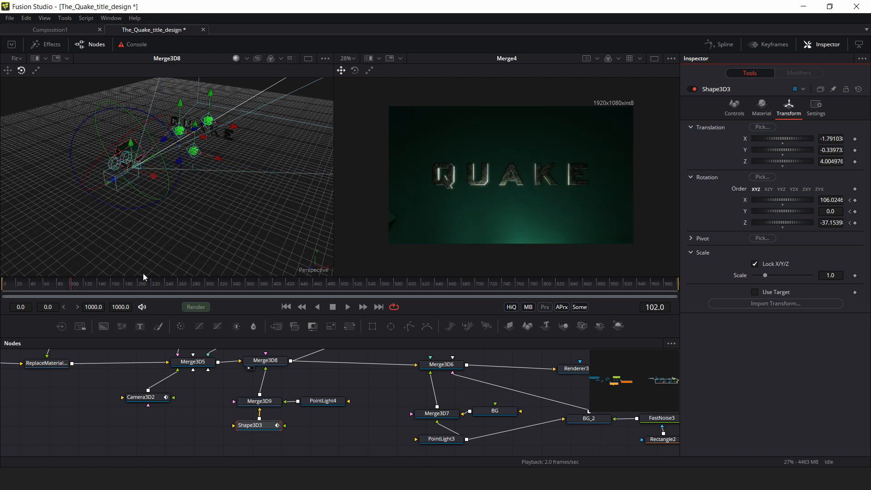
scroll(382, 232, "up", 2)
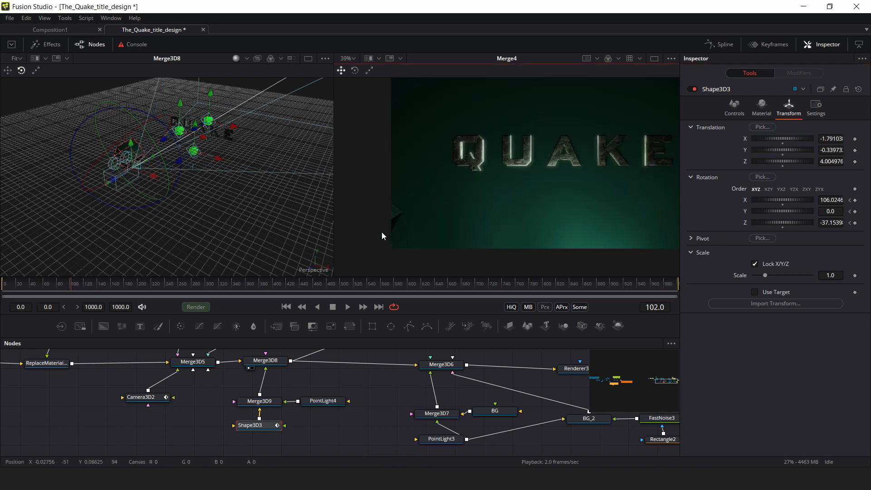
scroll(424, 231, "down", 2)
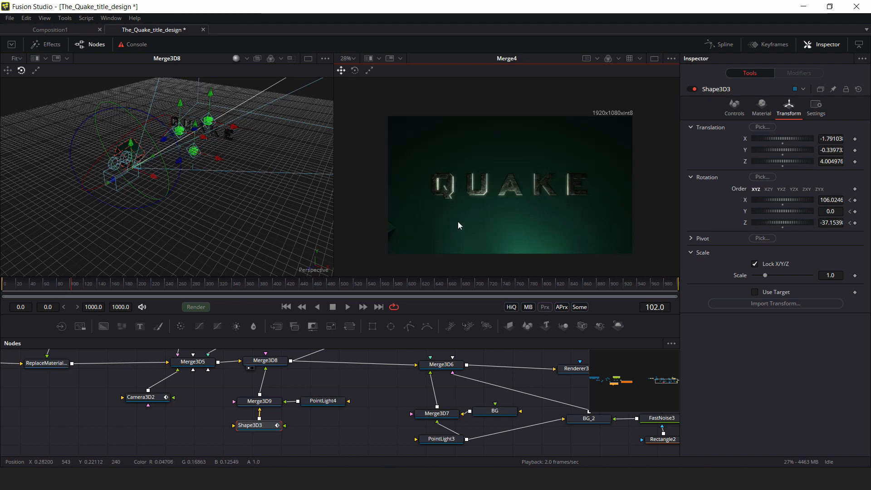
left_click_drag(501, 213, 492, 215)
left_click_drag(186, 182, 81, 246)
left_click_drag(137, 139, 167, 181)
key("q")
left_click_drag(69, 288, 3, 290)
left_click(345, 401)
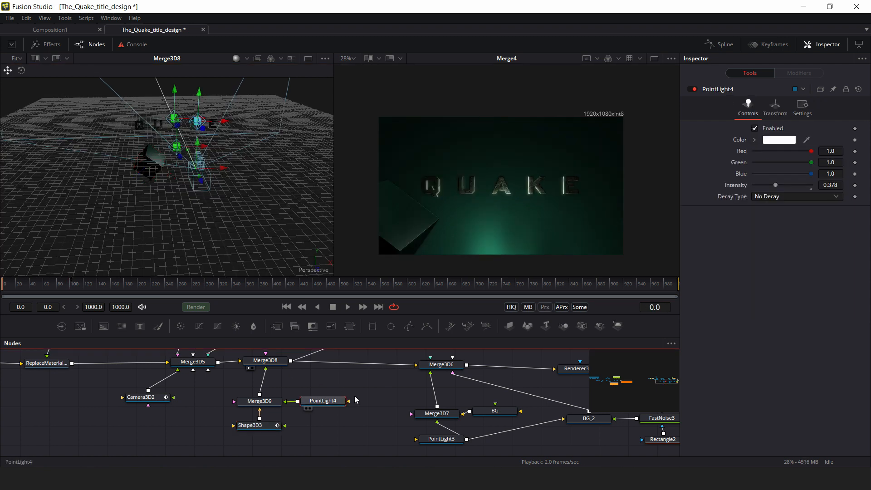
key("space")
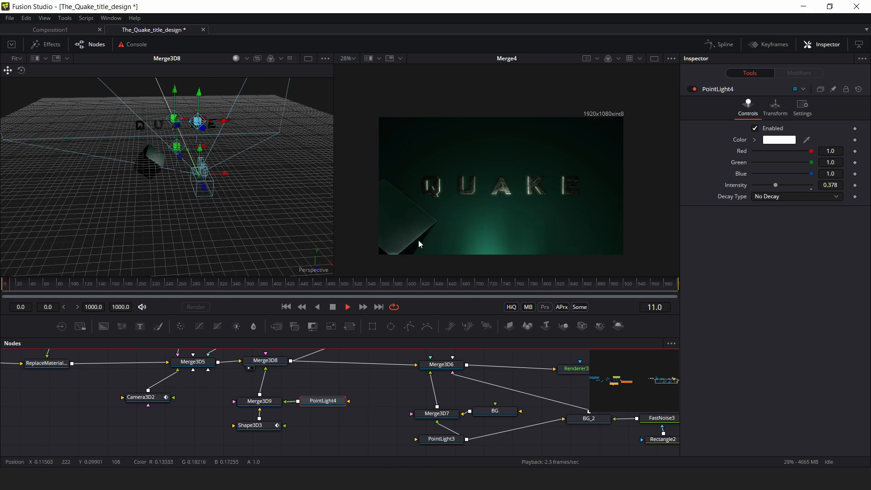
key("space")
Duplicate the Shape3D3 cube node and connect the copy to Merge3D9
left_click_drag(342, 387, 324, 402)
left_click(239, 443)
left_click_drag(276, 417, 295, 409)
left_click(219, 430)
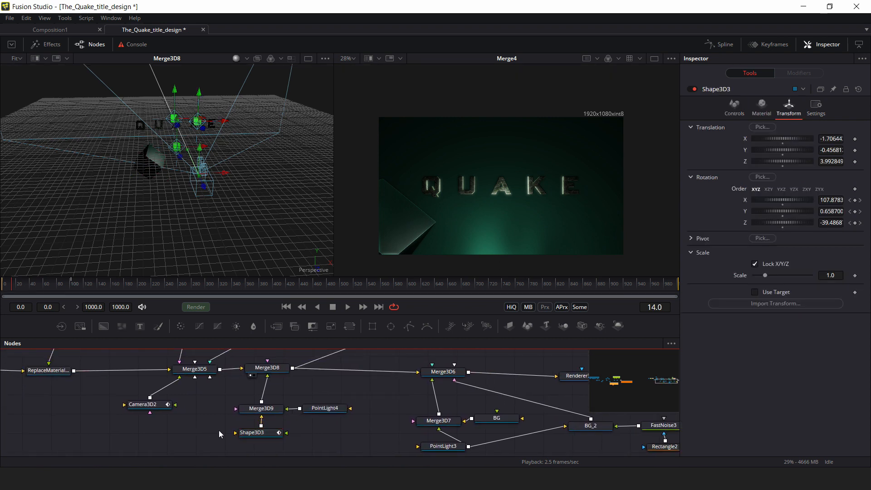
key("ctrl+v")
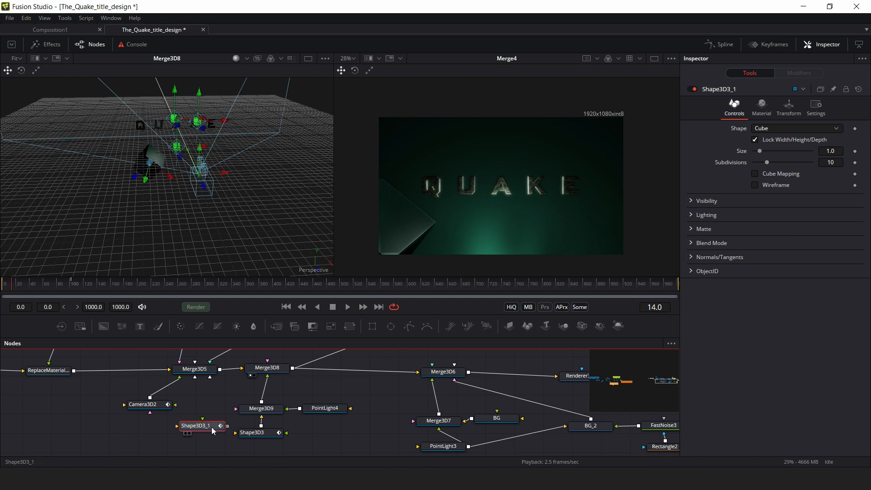
left_click_drag(227, 427, 261, 369)
left_click(235, 414)
left_click_drag(228, 426, 255, 447)
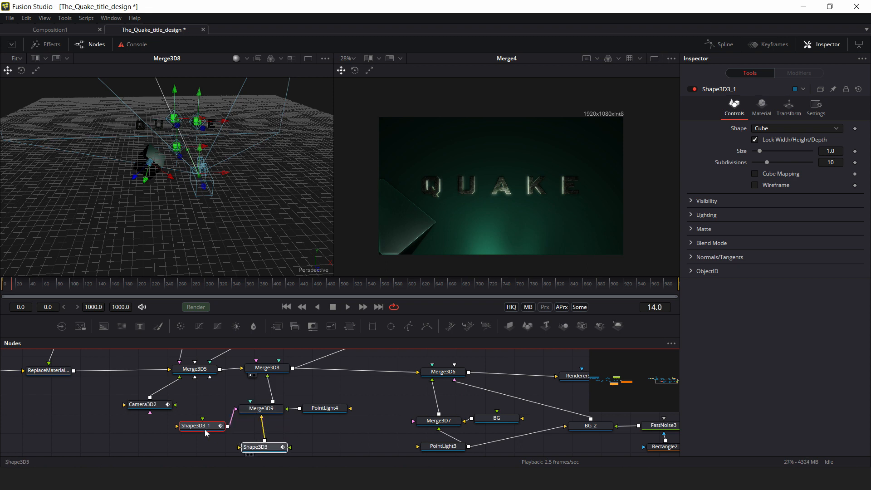
Move the cube copy behind the title to the upper-left of the camera frame and set its size to 0.38
left_click_drag(135, 213, 123, 195)
left_click_drag(182, 157, 193, 173)
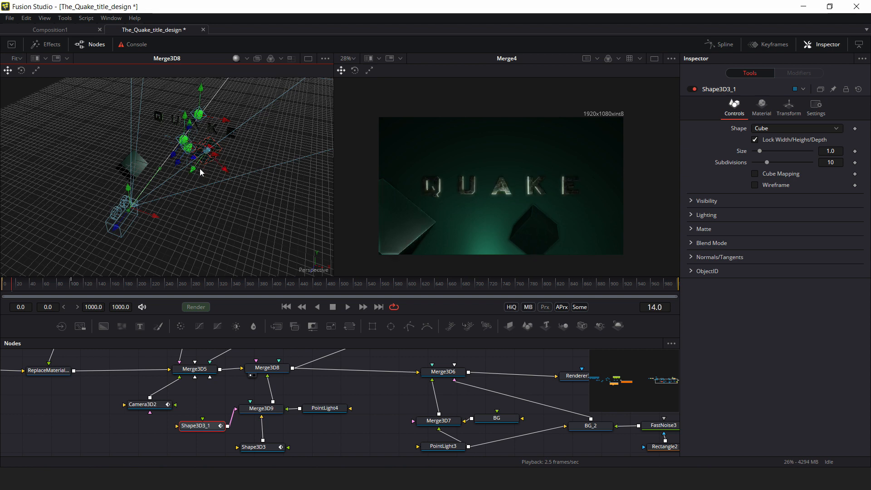
left_click_drag(225, 169, 146, 102)
left_click_drag(836, 150, 804, 151)
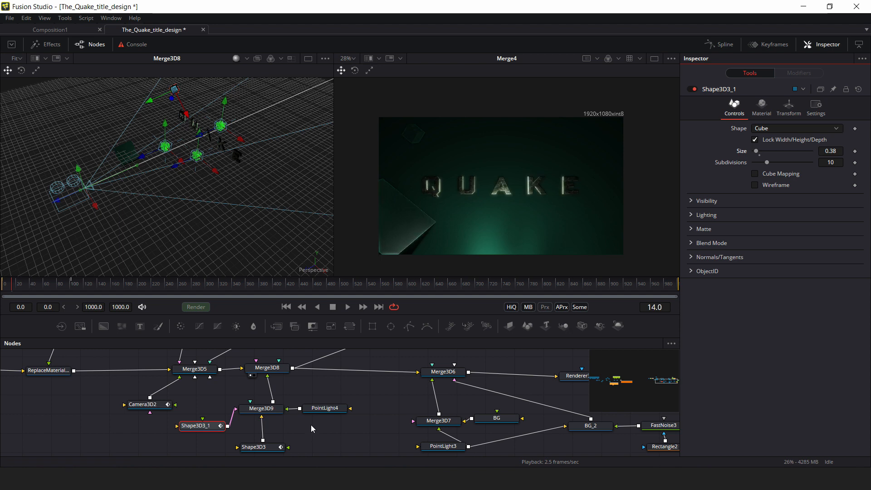
Raise PointLight4 well above the title so it lights both cubes
left_click(165, 146)
left_click_drag(150, 157, 160, 157)
left_click_drag(173, 125, 172, 81)
left_click_drag(232, 149, 204, 240)
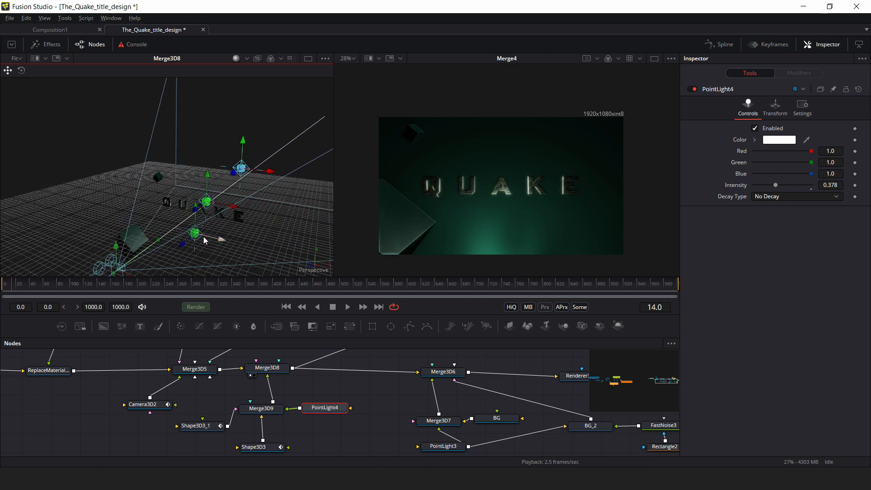
Duplicate the small Shape3D3_1 cube node and connect the new copy to Merge3D9
left_click(209, 425)
left_click(303, 435)
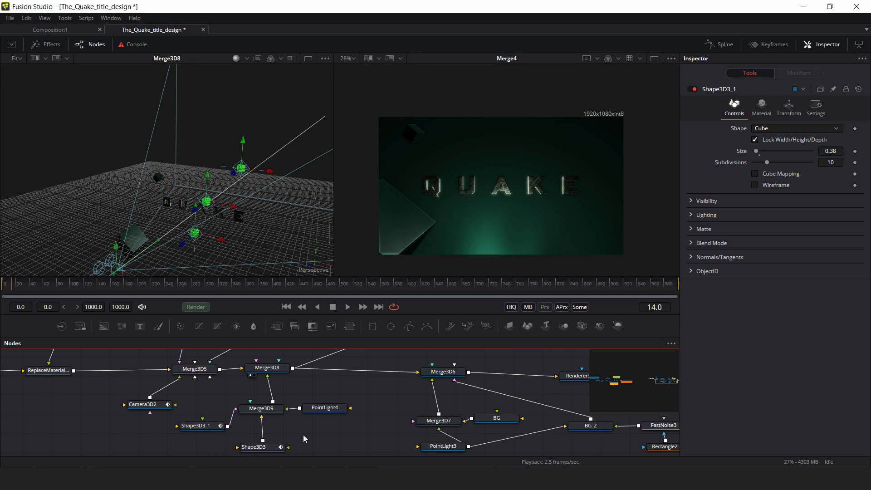
key("ctrl+v")
left_click_drag(328, 434, 262, 408)
left_click_drag(302, 441, 316, 445)
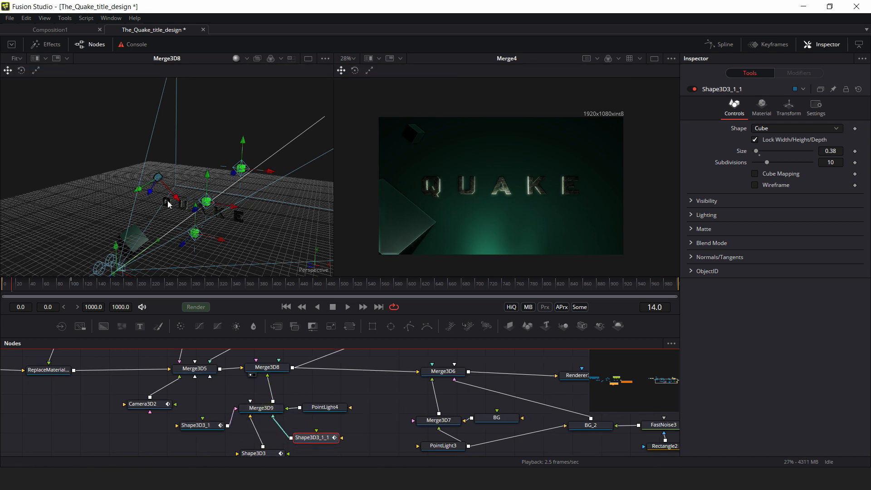
Place the new cube in the lower right of the camera frame at size 0.99, and play the animation from frame 0
left_click_drag(180, 202, 243, 270)
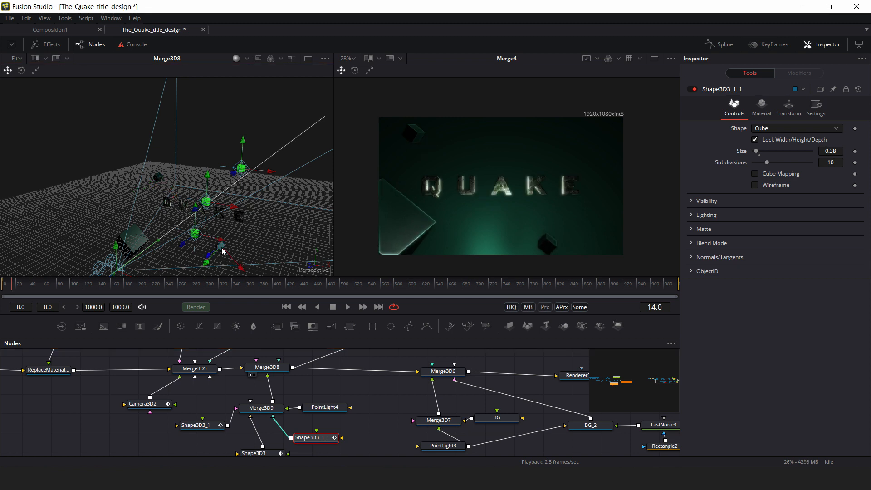
left_click_drag(830, 152, 858, 151)
left_click_drag(206, 264, 215, 256)
left_click_drag(26, 288, 0, 290)
key("space")
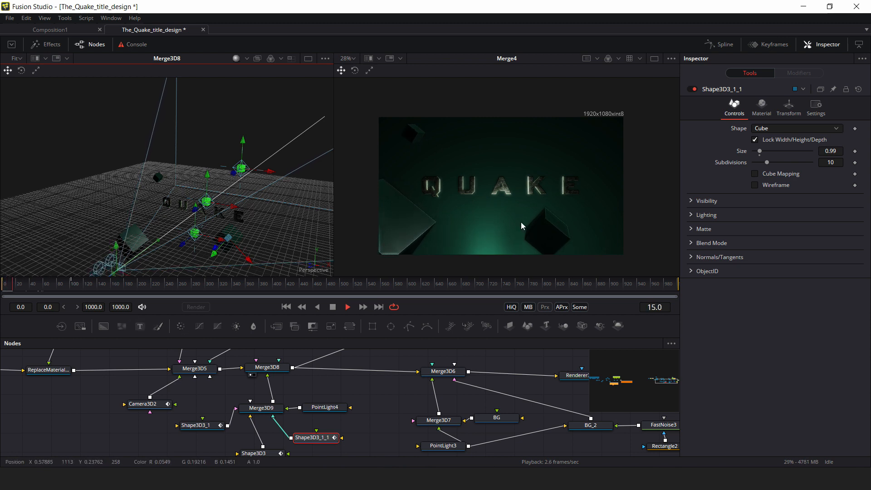
key("space")
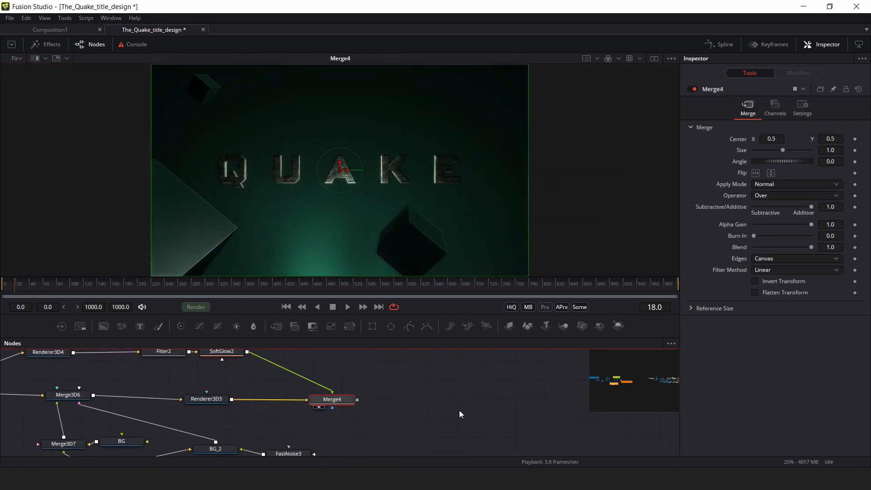
Add a Plasma node merged over the output of Merge4
left_click(459, 410)
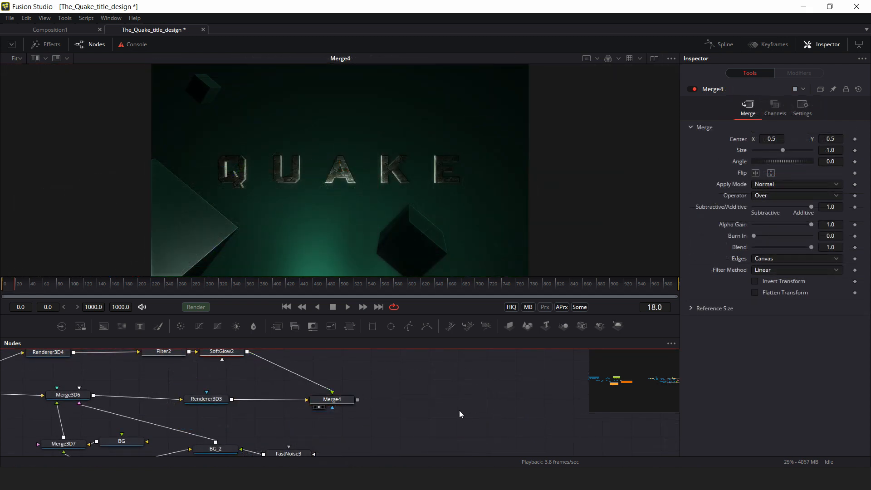
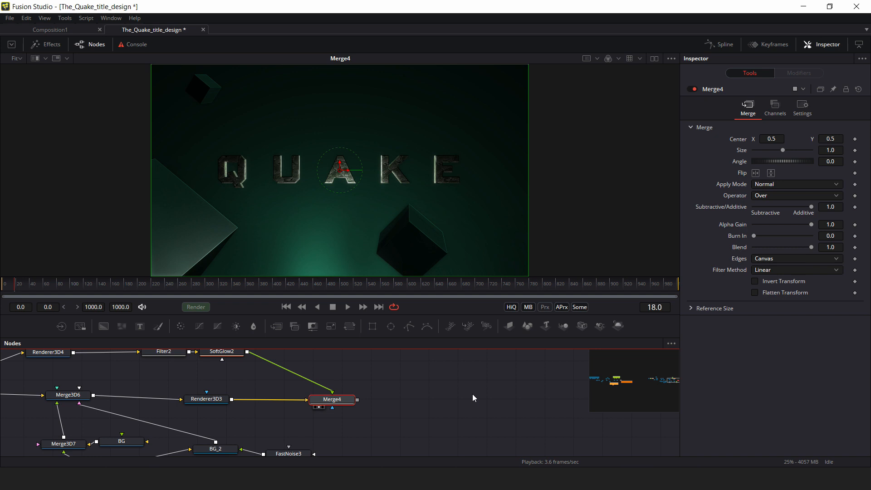
key("shift+space")
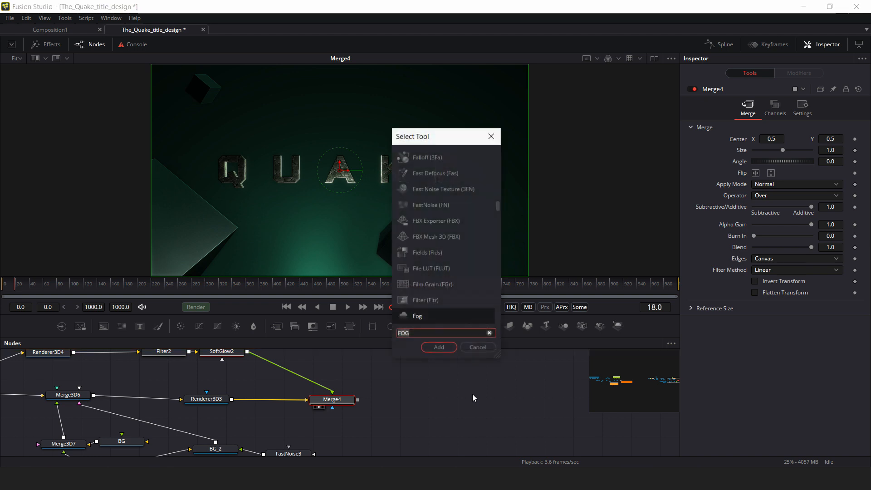
type("PLA")
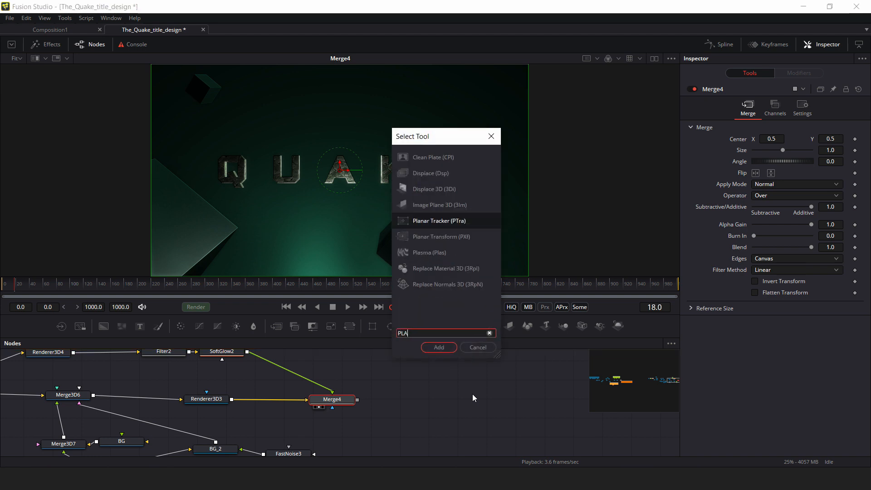
key("Down")
key("Down")
key("Return")
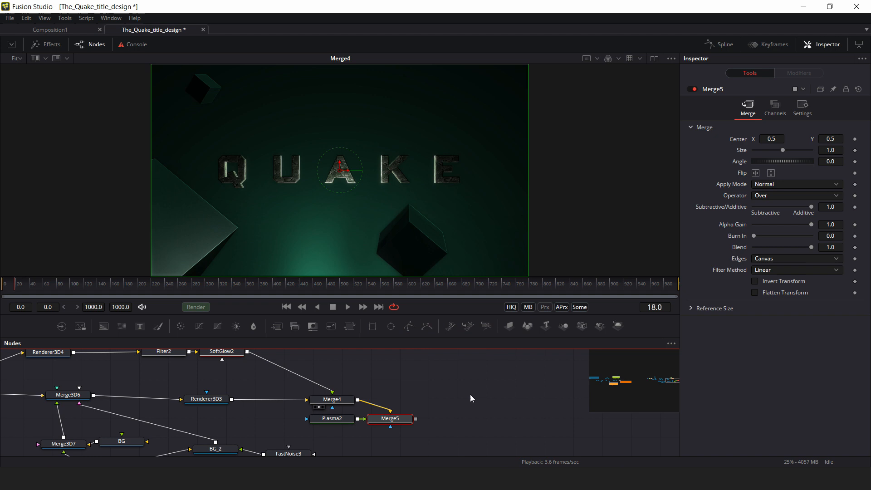
Line up Merge5 beside Merge4 with Plasma2 above it in the node graph, and show Merge5 in the viewer
left_click_drag(338, 426, 476, 425)
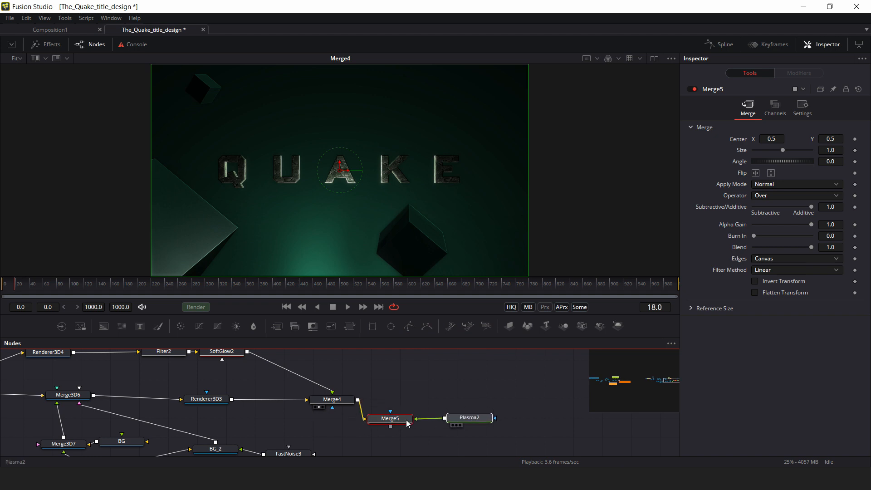
left_click_drag(389, 422, 406, 405)
left_click_drag(466, 421, 403, 375)
left_click(413, 404)
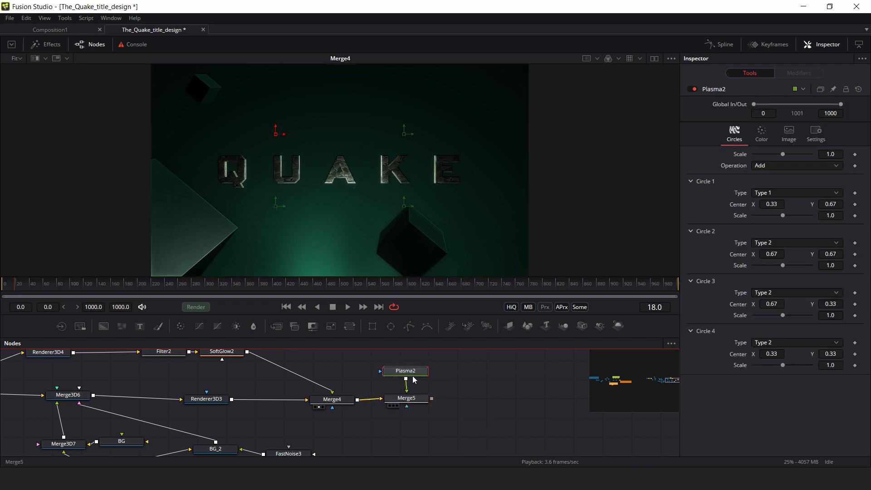
left_click(417, 369)
left_click_drag(416, 399, 369, 137)
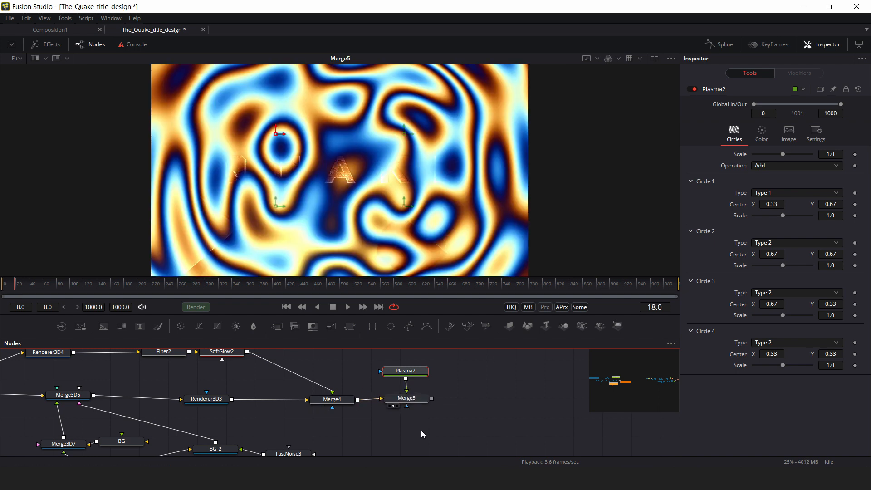
Set the type of Circle 2, Circle 3 and Circle 4 in Plasma2 to None
left_click(784, 243)
left_click(785, 223)
left_click(771, 292)
left_click(766, 273)
left_click(778, 343)
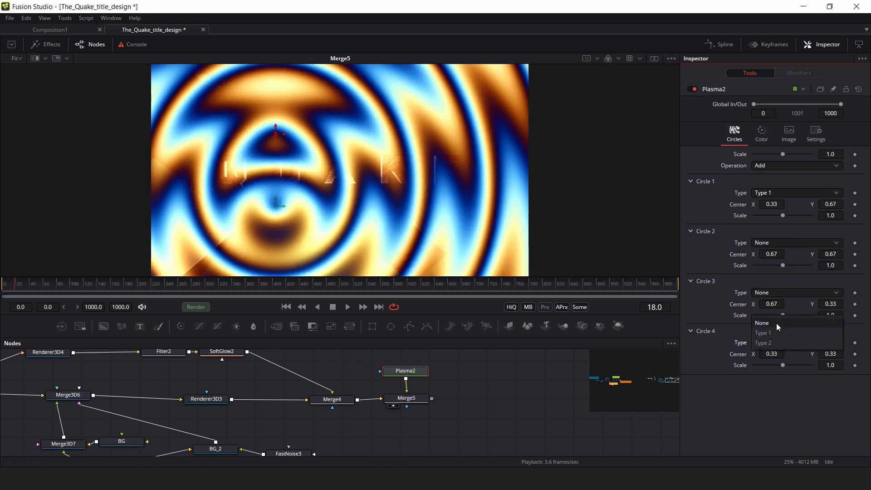
left_click(777, 323)
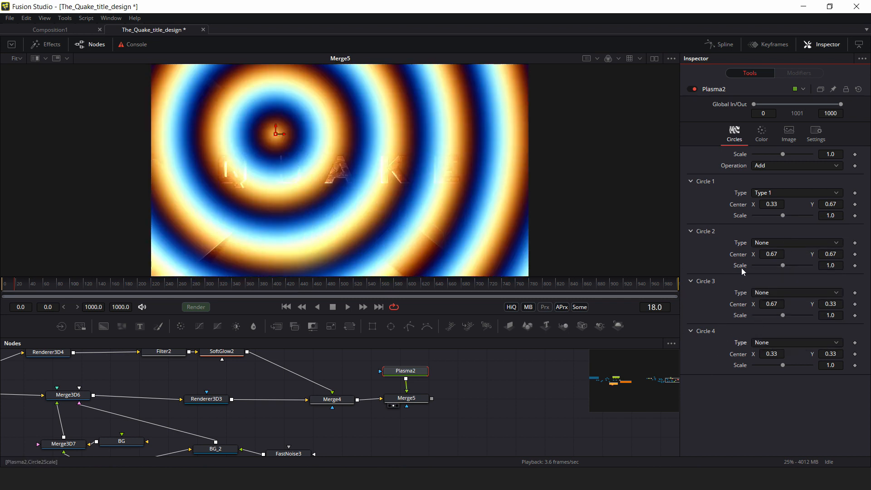
Set the scale of Circle 1 in Plasma2 to 0.03 for very fine rings
left_click_drag(833, 215, 790, 216)
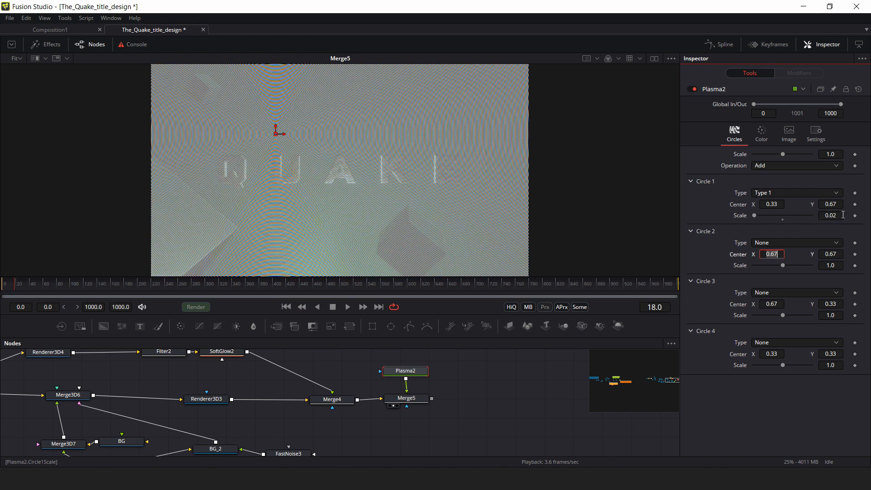
type("24")
key("Return")
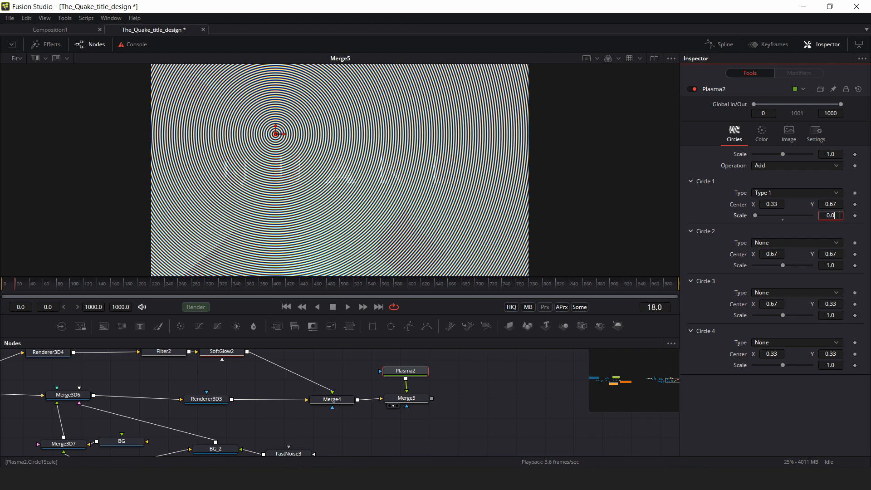
type("3")
key("Return")
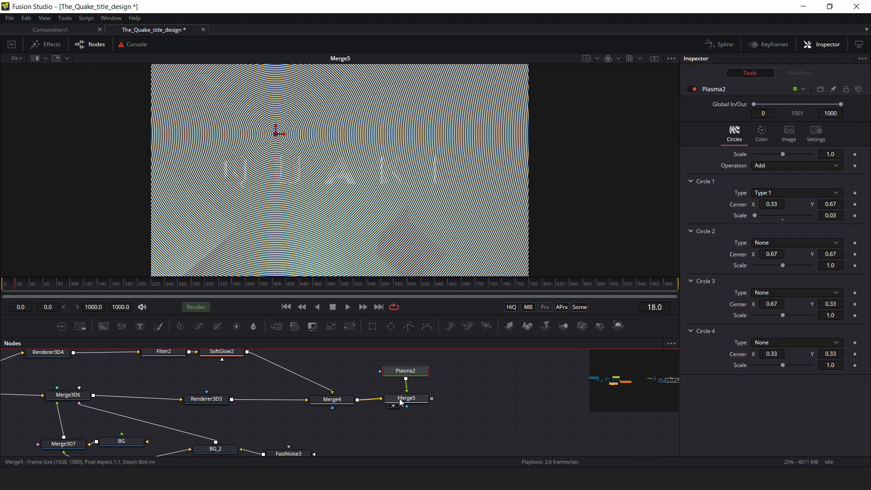
Set the apply mode of Merge5 to Overlay
left_click(400, 402)
left_click(772, 186)
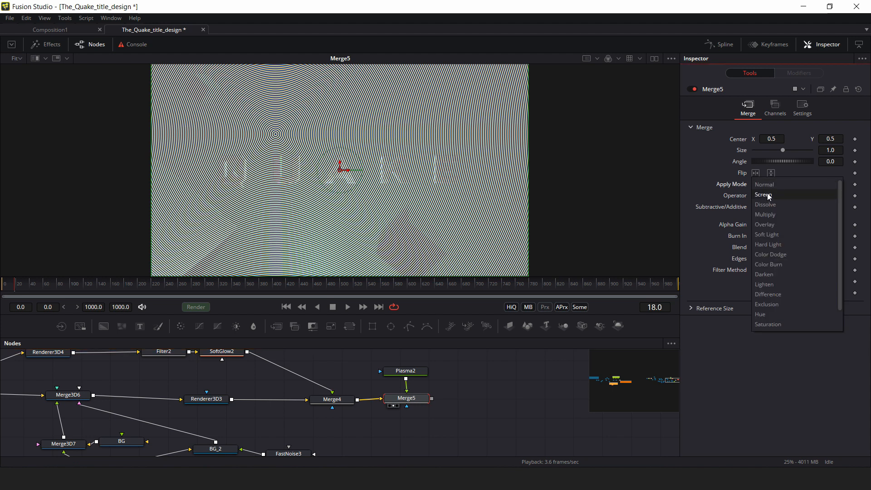
left_click(766, 224)
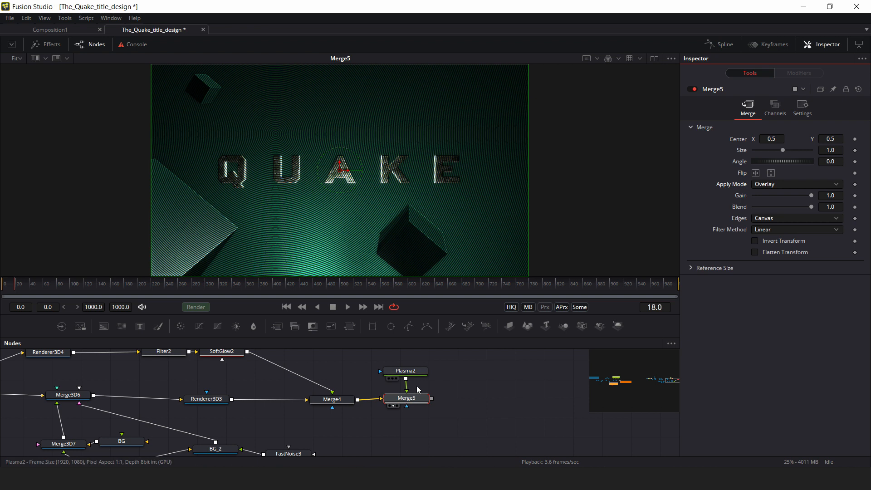
Move the center of Plasma2's Circle 1 above the frame, to about X 0.65 and Y 1.65, and inspect the line pattern
left_click(415, 372)
left_click_drag(282, 138, 394, 1)
left_click_drag(319, 257, 347, 192)
scroll(347, 192, "down", 2)
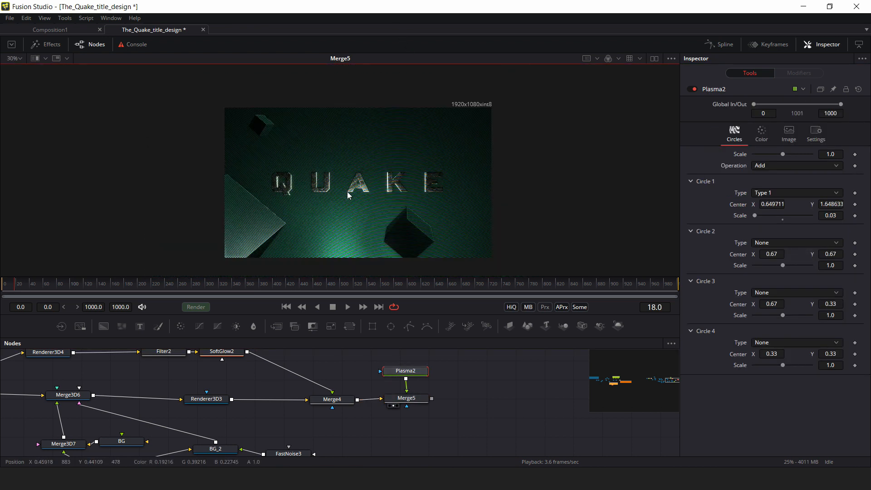
scroll(363, 217, "up", 2)
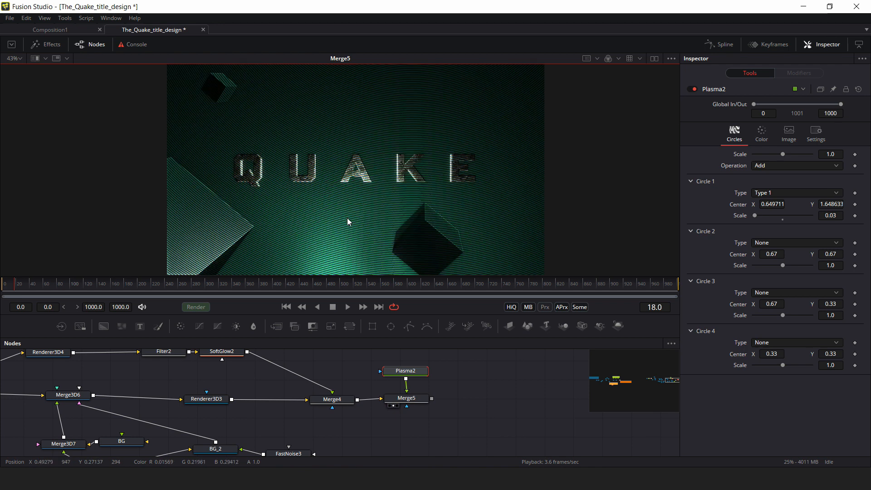
scroll(341, 207, "up", 2)
scroll(339, 206, "down", 4)
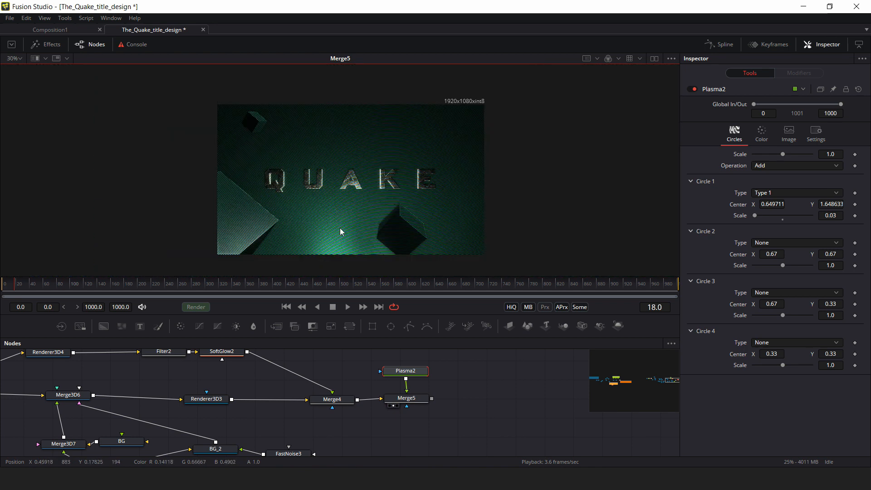
Add a Film Grain node after Merge5, show it in the viewer and inspect the grain on the title
left_click(406, 399)
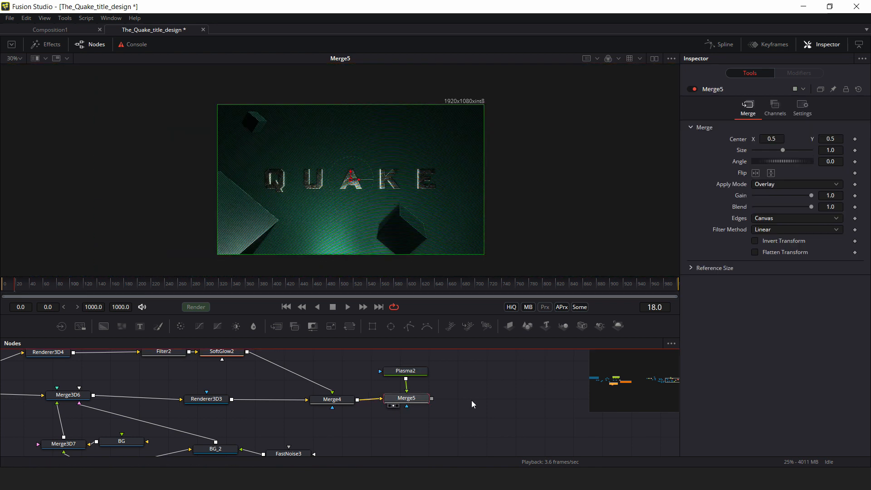
key("shift+space")
type("PLAFILM")
key("Return")
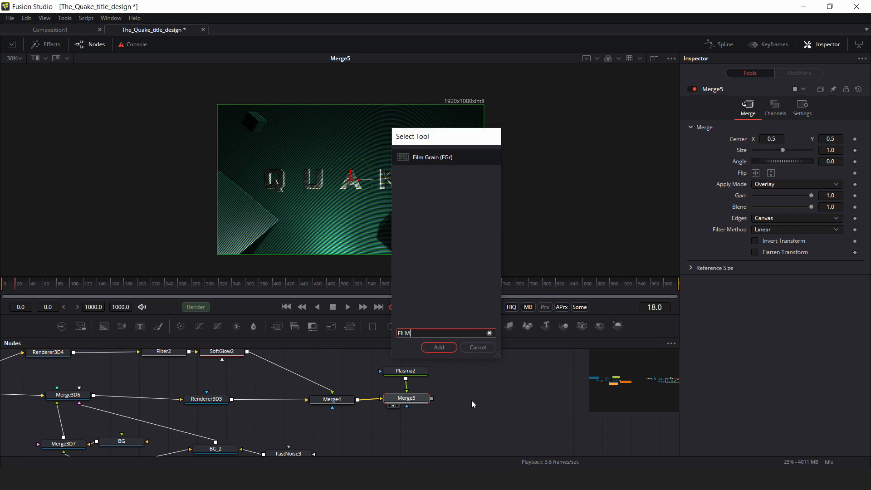
left_click_drag(396, 421, 466, 400)
key("1")
scroll(351, 189, "up", 3)
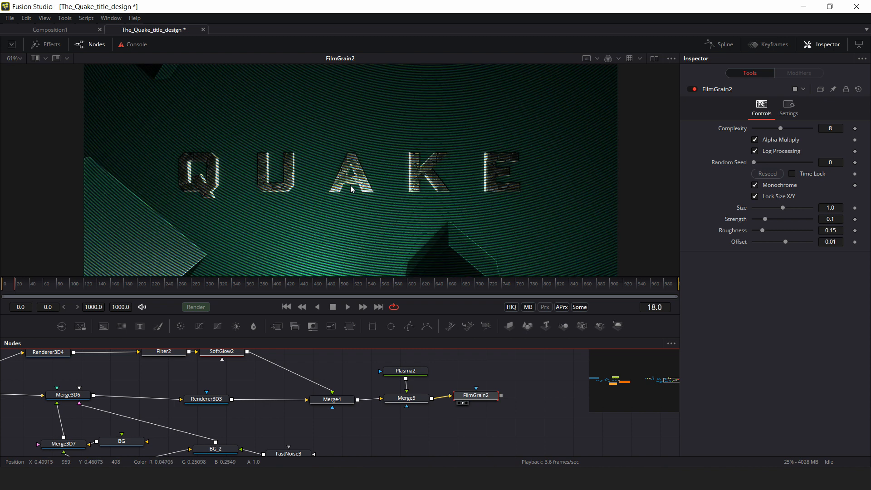
scroll(351, 190, "down", 2)
scroll(283, 183, "down", 1)
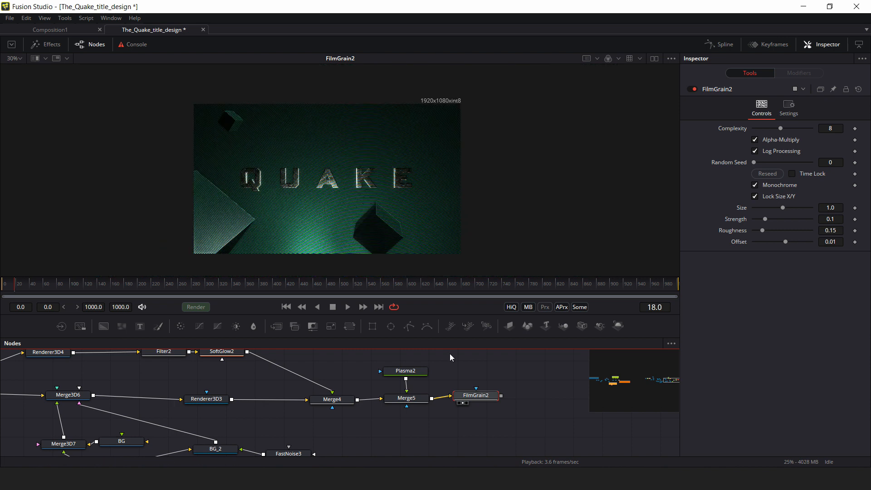
Add a Camera Shake node after FilmGrain2 and show it in the viewer
left_click_drag(473, 400, 473, 402)
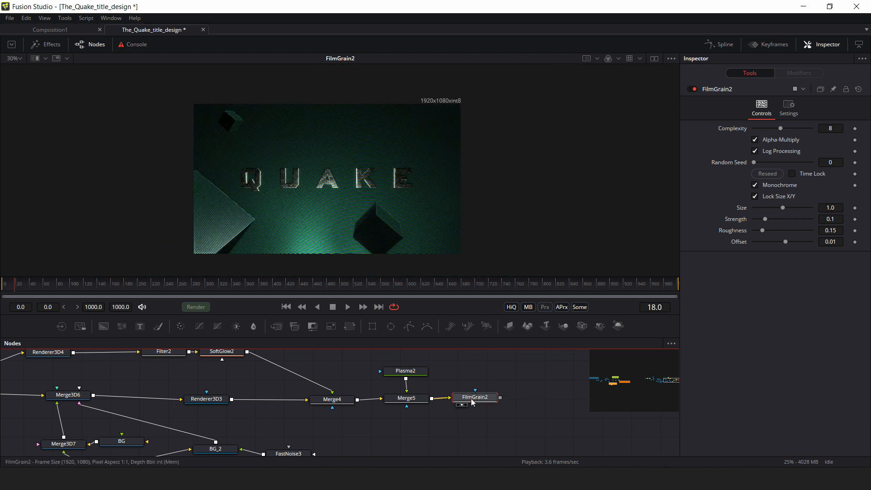
key("shift+space")
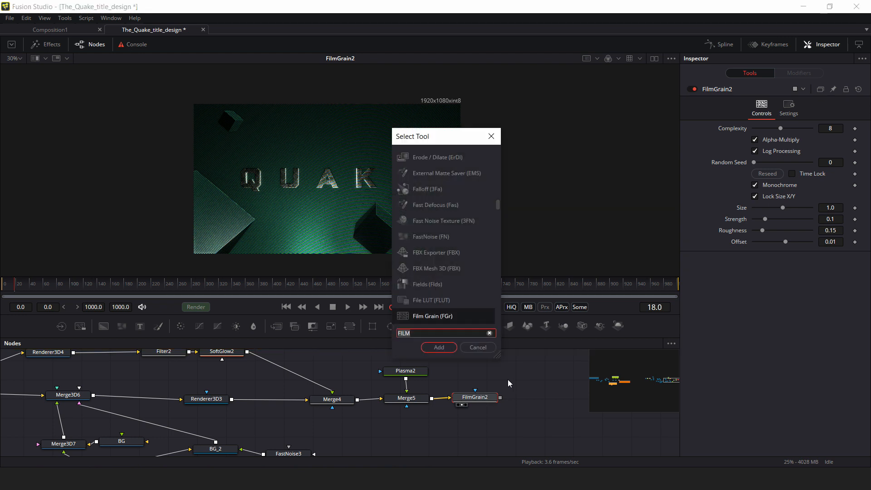
key("BackSpace")
key("BackSpace")
key("BackSpace")
key("BackSpace")
type("CAMER")
key("Down")
key("Up")
key("Down")
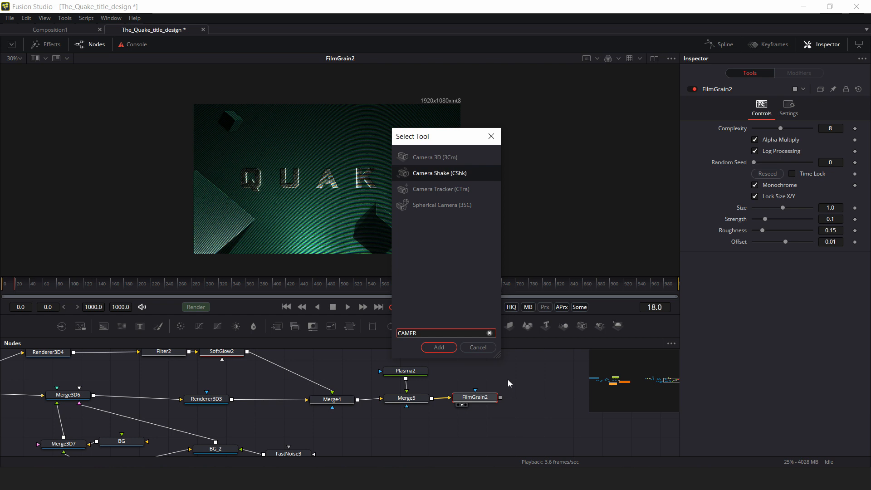
key("Return")
key("1")
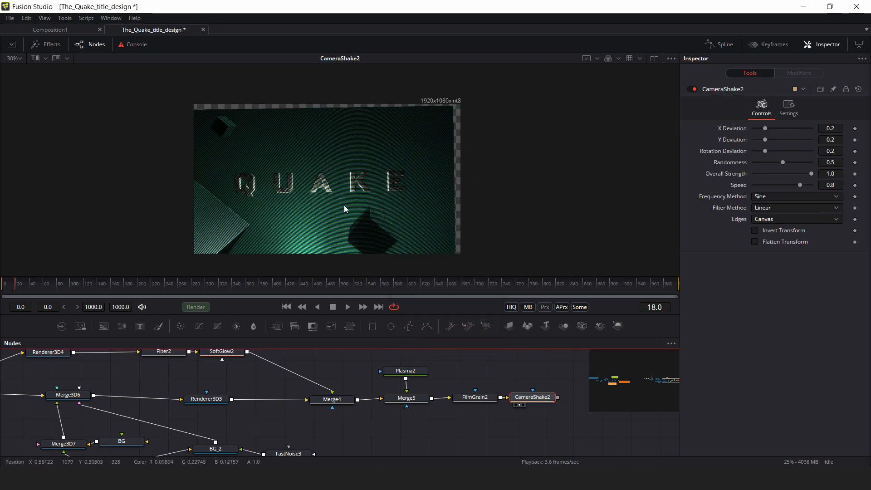
Set the camera shake's X deviation to 0.037, Y deviation to 0.04, randomness to 0.035, overall strength to 0.015 and speed to 0.22
left_click_drag(838, 129, 765, 140)
left_click_drag(838, 163, 627, 184)
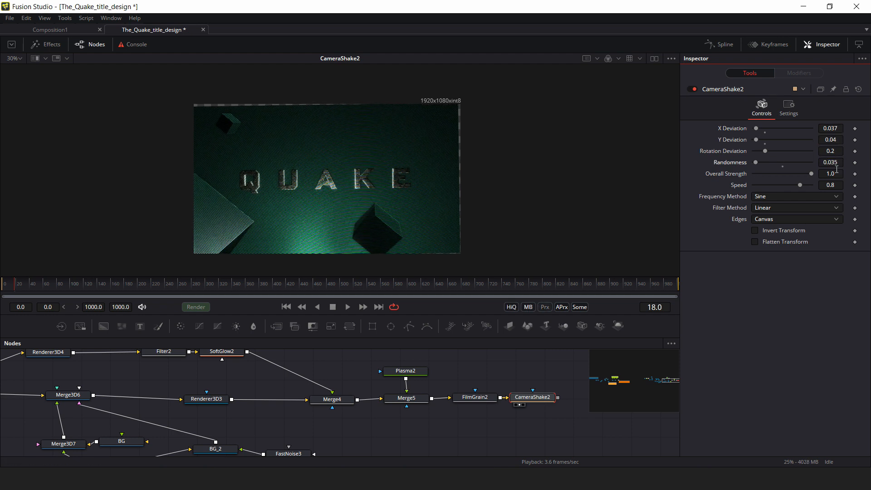
left_click_drag(838, 174, 409, 217)
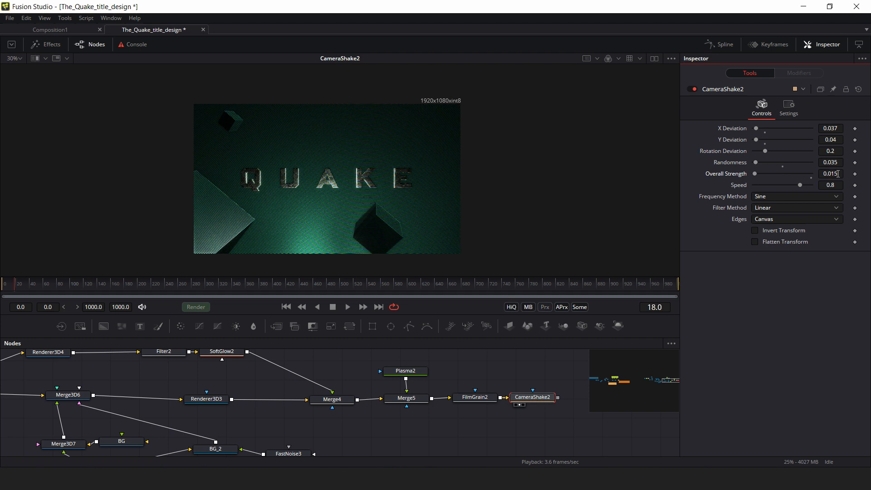
left_click_drag(837, 185, 771, 186)
left_click_drag(571, 200, 570, 200)
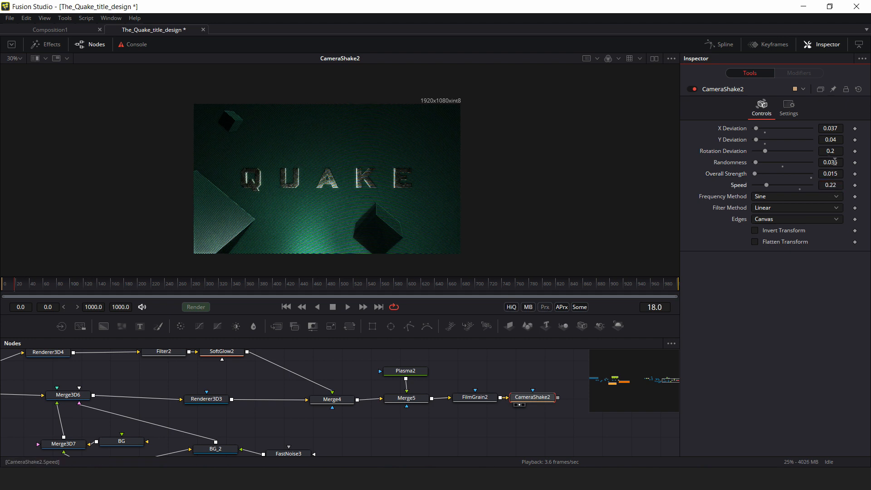
Set the camera shake's overall strength to 0.035, X deviation to 0.053 and Y deviation to 0.075
left_click_drag(830, 173, 869, 174)
left_click_drag(563, 172, 450, 173)
left_click_drag(830, 173, 831, 173)
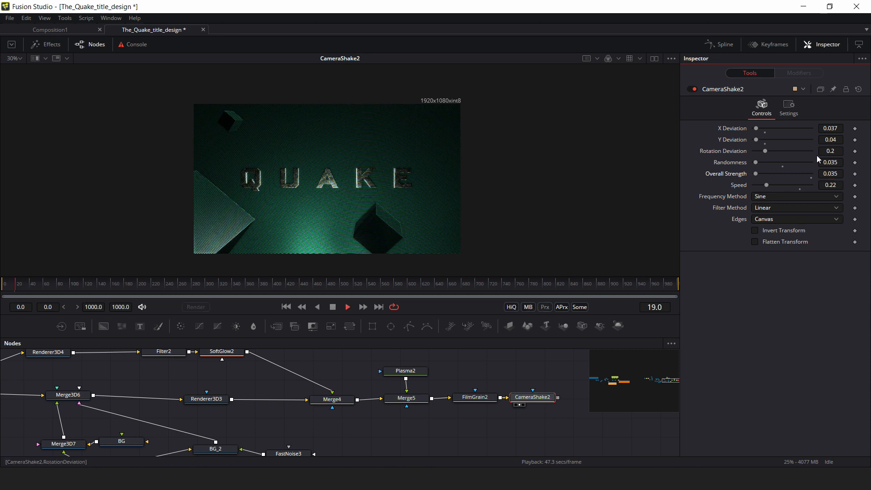
left_click_drag(830, 139, 819, 167)
Set the camera shake's edges to Wrap and its overall strength to 0.117
left_click(776, 219)
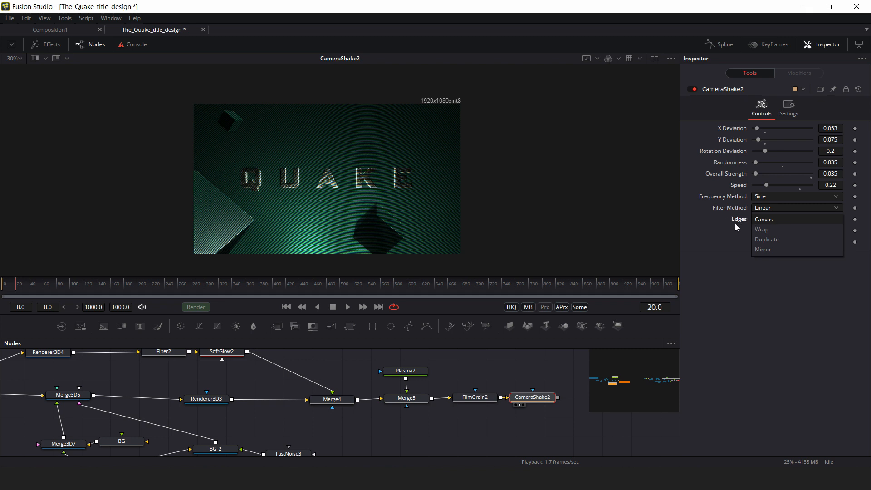
left_click(766, 229)
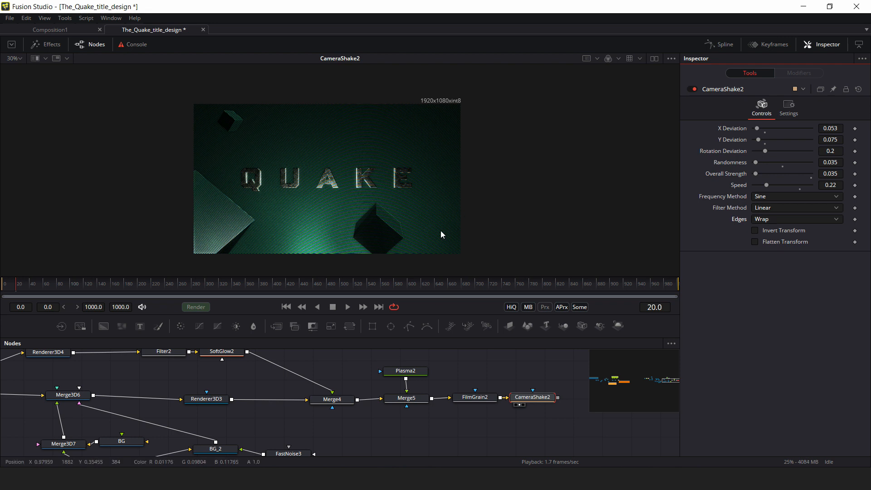
left_click_drag(829, 175, 843, 174)
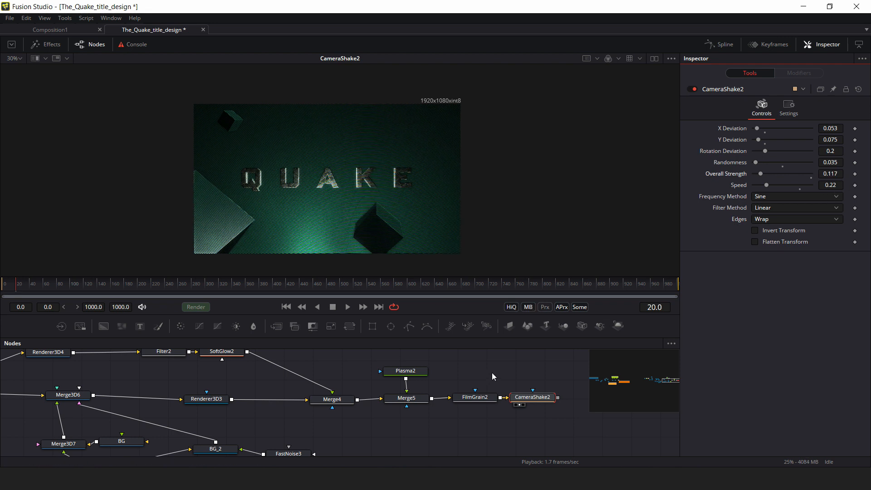
Shift Plasma2, Merge5, FilmGrain2 and CameraShake2 away from Merge4, and insert a Color Corrector between Merge4 and Merge5
left_click_drag(380, 361, 558, 421)
left_click_drag(403, 400, 483, 400)
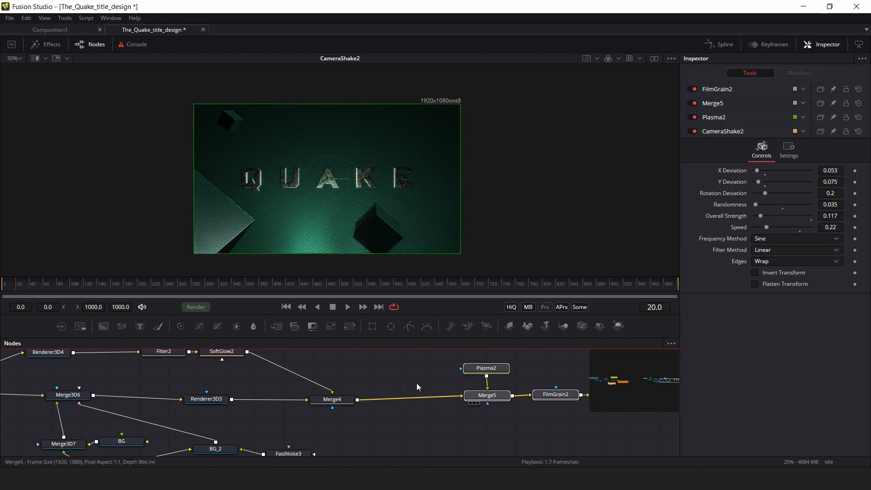
key("shift+space")
type("CC")
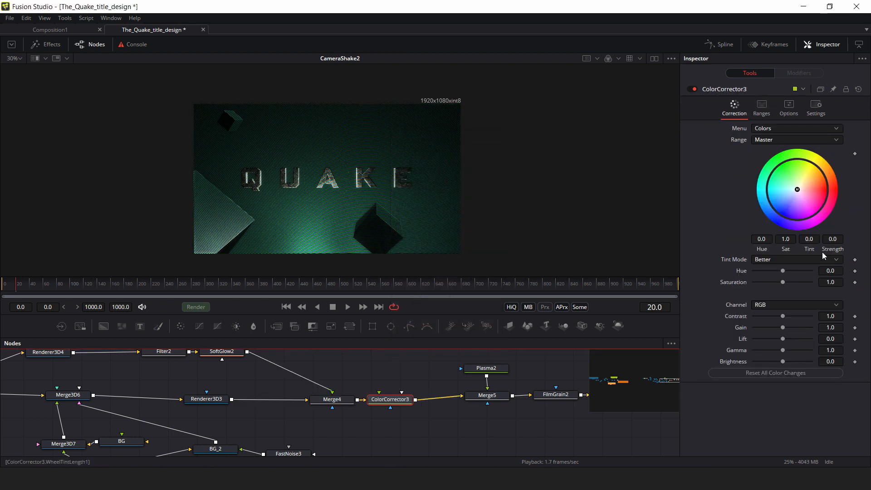
Lower the color corrector's master saturation to 0.77 and nudge its color wheel to tint -0.5 with strength 0.0002
left_click_drag(783, 282, 778, 282)
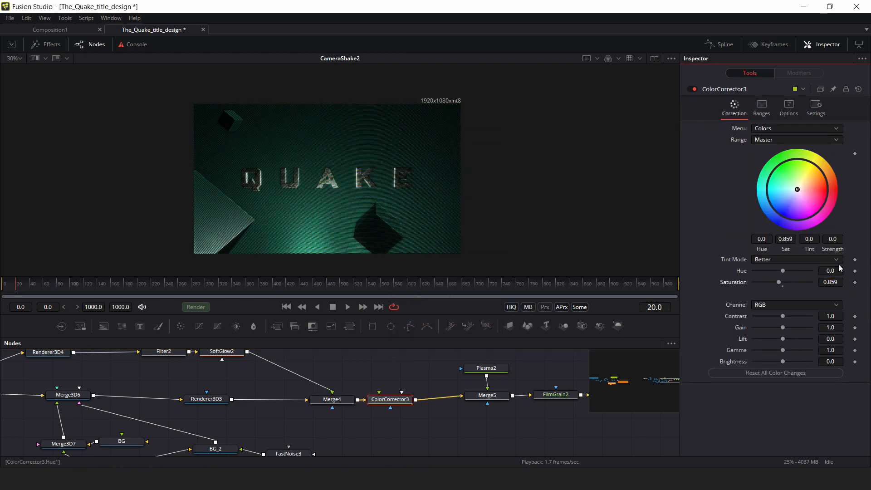
mouse_move(797, 189)
left_mouse_down()
mouse_move(815, 162)
mouse_move(733, 191)
mouse_move(724, 214)
mouse_move(767, 240)
mouse_move(709, 59)
mouse_move(644, 244)
mouse_move(772, 199)
mouse_move(799, 175)
mouse_move(804, 189)
mouse_move(767, 175)
mouse_move(785, 224)
mouse_move(825, 206)
mouse_move(775, 221)
mouse_move(794, 190)
left_mouse_up()
left_click_drag(779, 283, 779, 283)
left_click_drag(798, 189, 797, 190)
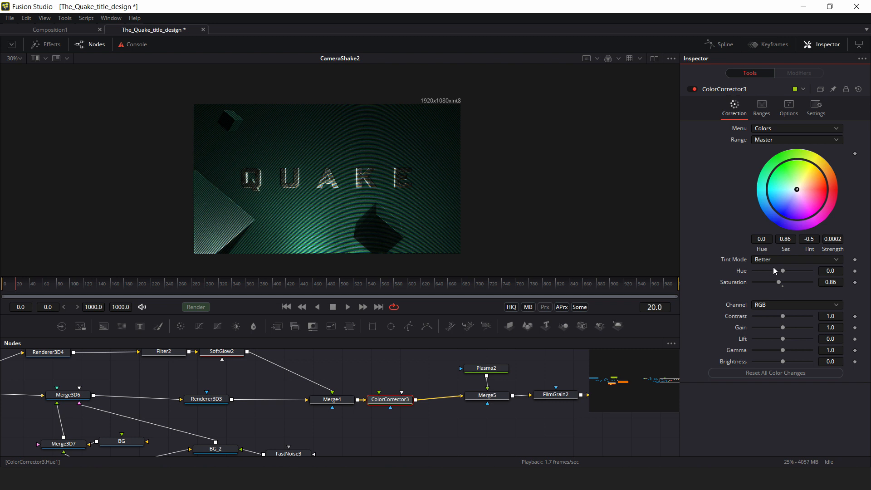
mouse_move(778, 282)
left_mouse_down()
mouse_move(767, 281)
mouse_move(778, 278)
left_mouse_up()
scroll(300, 162, "up", 2)
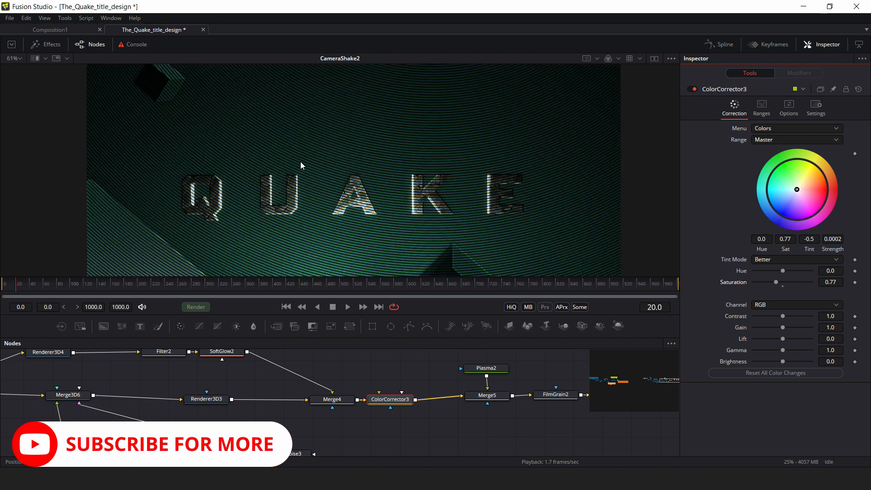
scroll(301, 162, "down", 2)
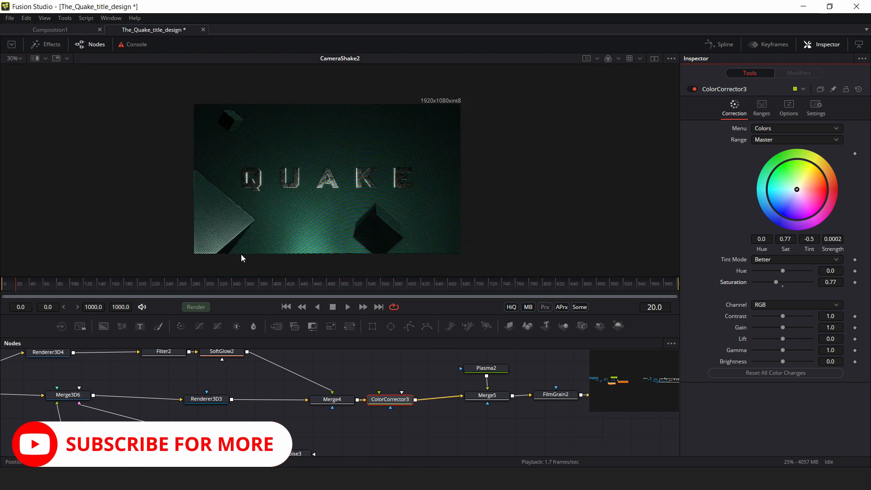
Preview the corrected title back at frame 0 and look over the full node graph
left_click_drag(26, 285, 1, 286)
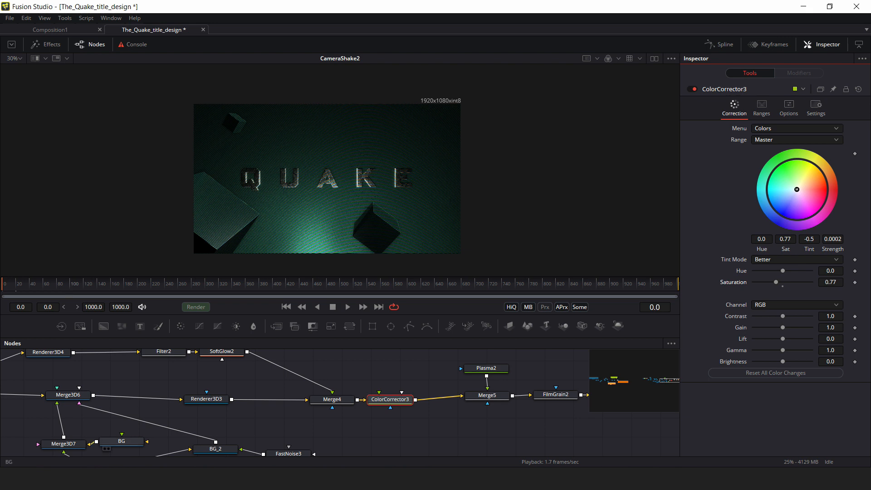
scroll(272, 402, "down", 5)
scroll(213, 404, "up", 3)
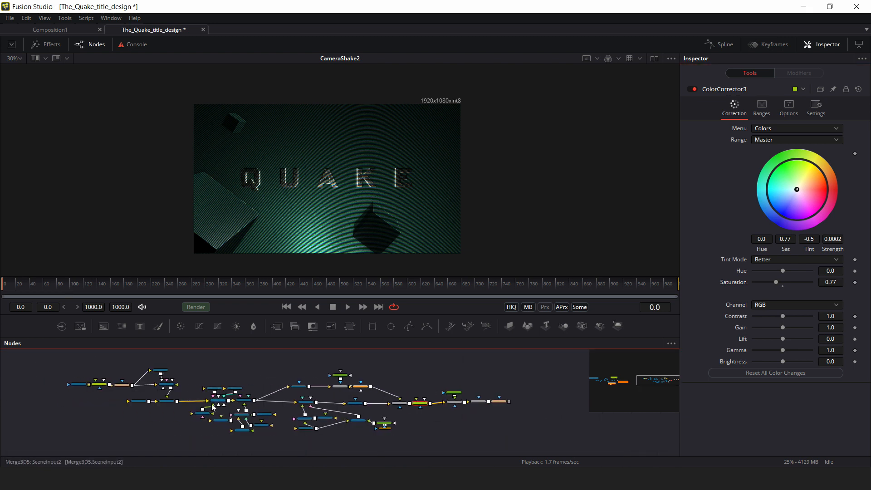